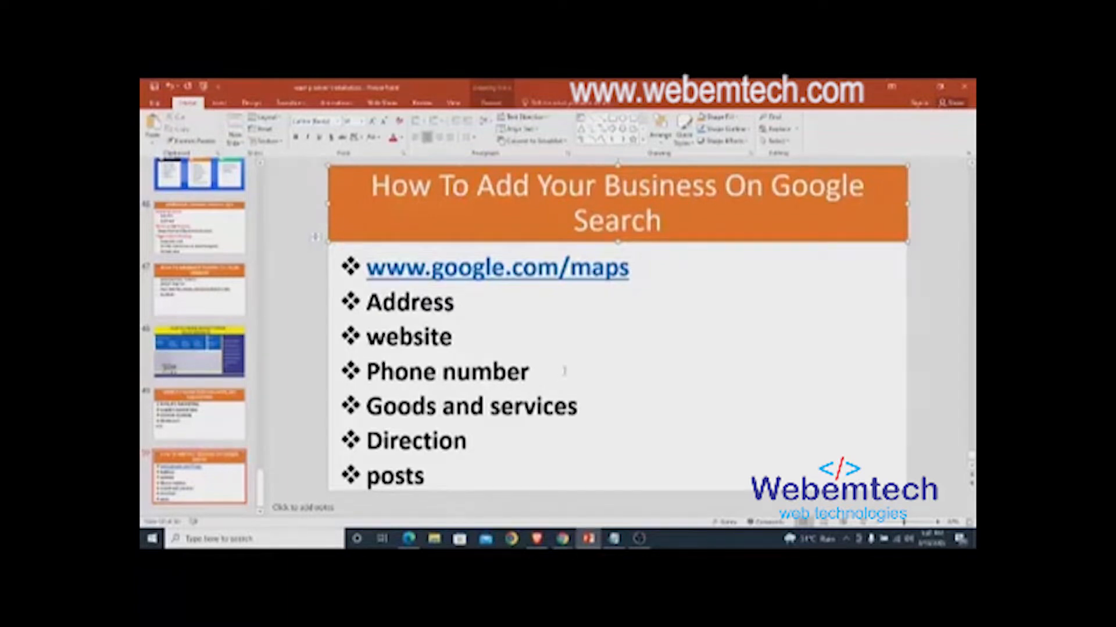
Highlight the Address, website, Phone number, Goods and services, Direction and posts bullets in turn
left_click_drag(458, 305, 371, 301)
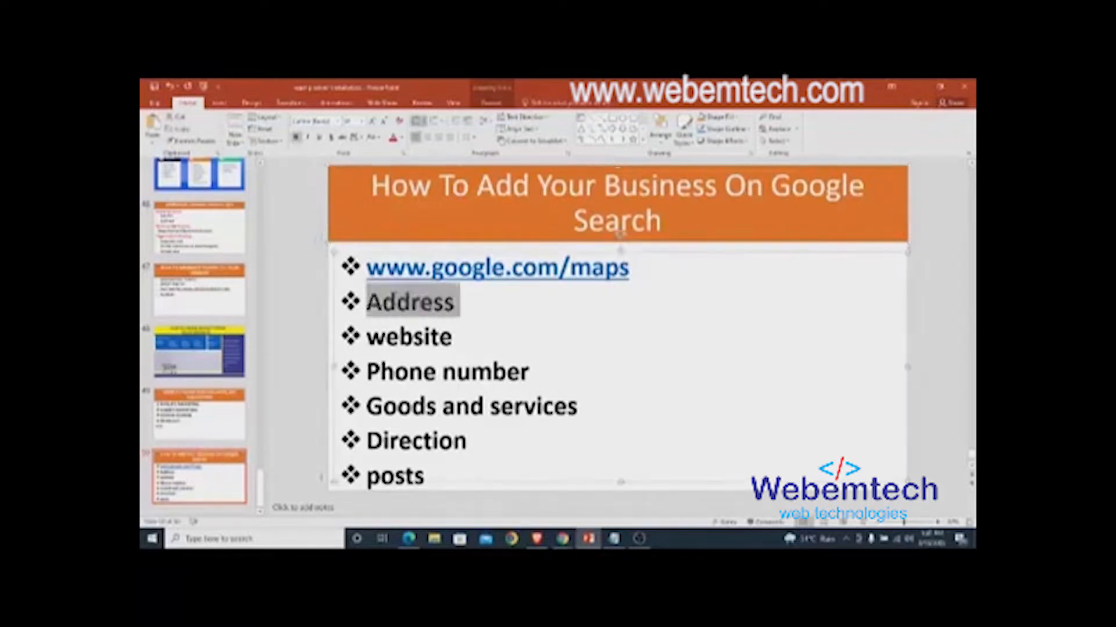
left_click_drag(468, 344, 411, 337)
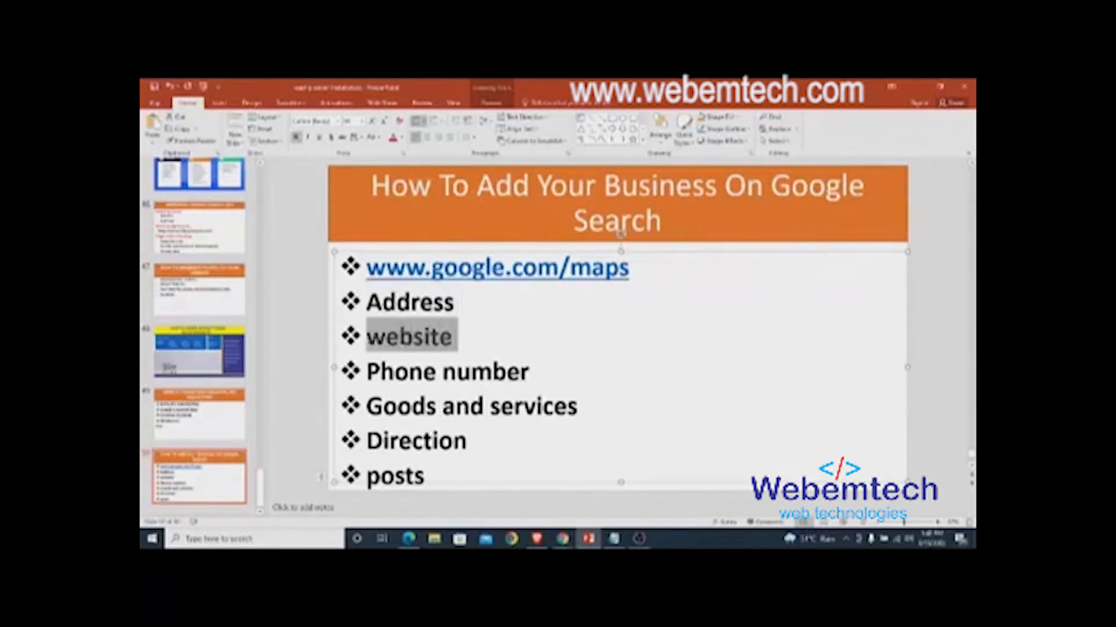
left_click_drag(535, 378, 367, 373)
left_click_drag(581, 404, 367, 405)
left_click(468, 440)
left_click_drag(469, 440, 367, 440)
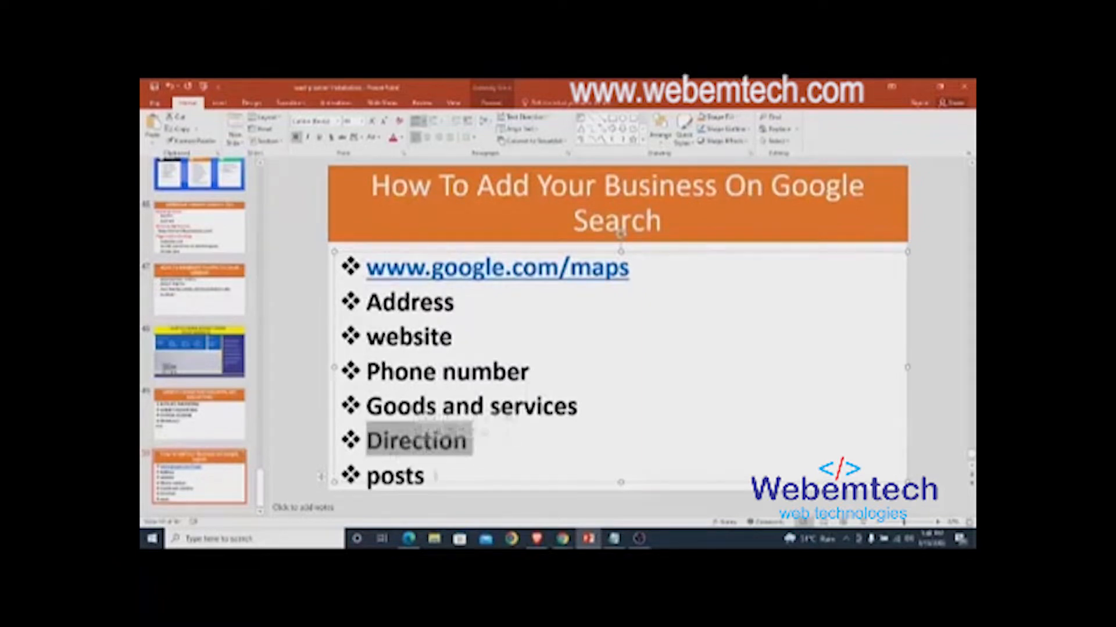
left_click_drag(436, 477, 367, 476)
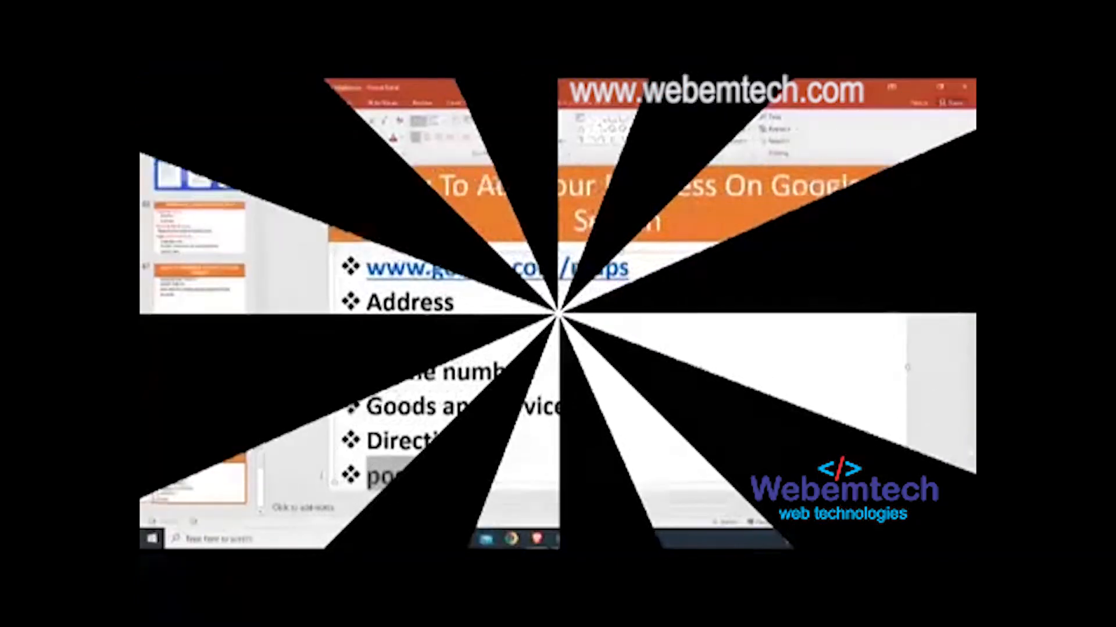
left_click_drag(459, 343, 405, 341)
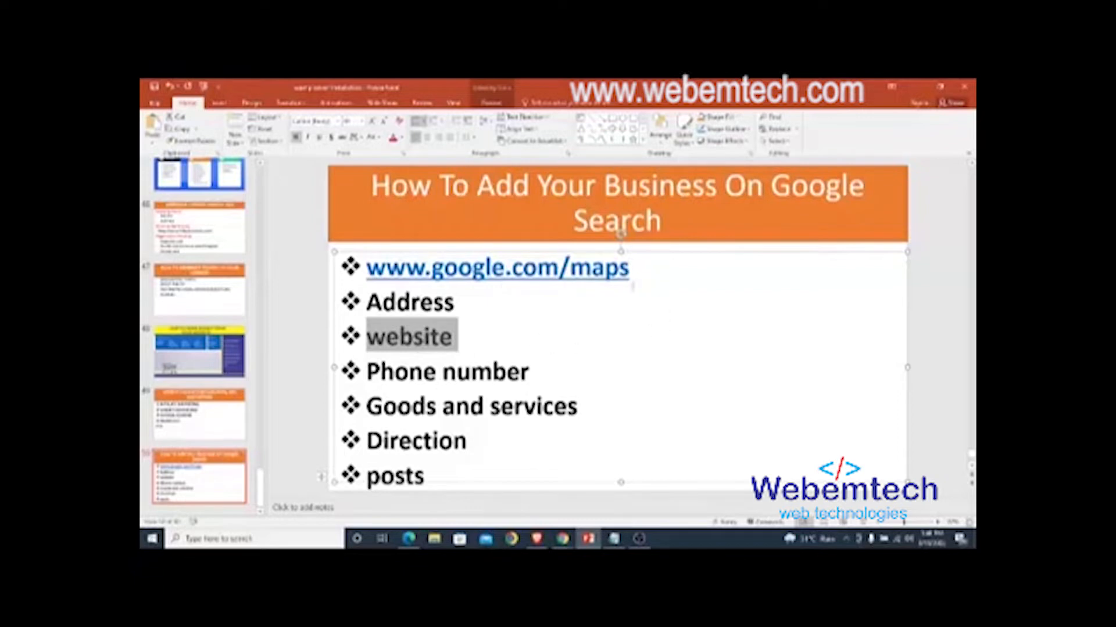
left_click(639, 273)
triple_click(635, 273)
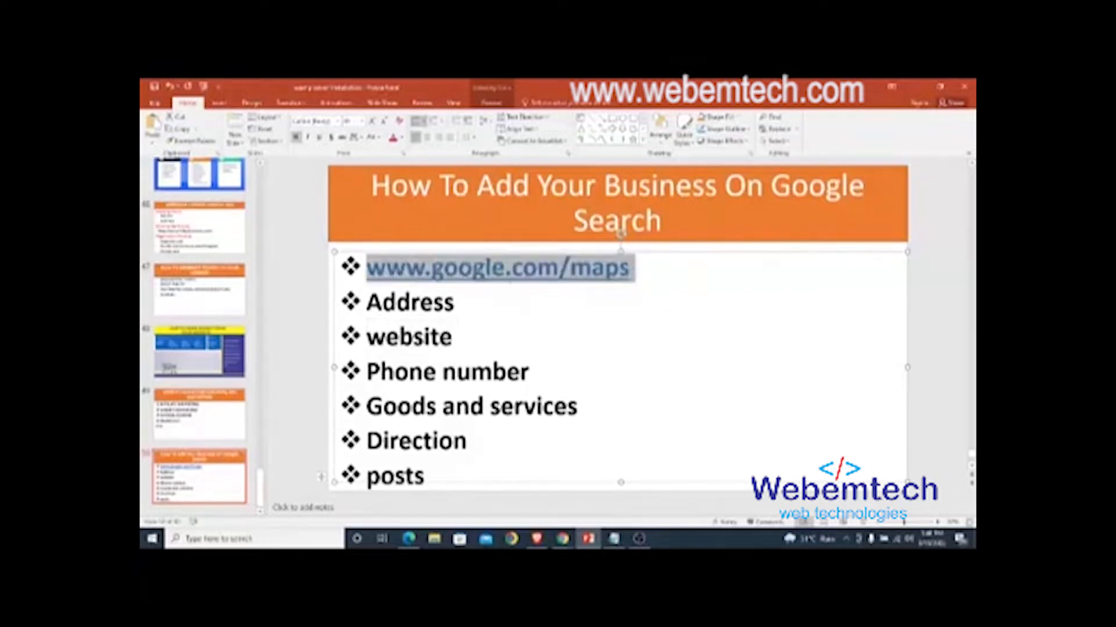
left_click(458, 271)
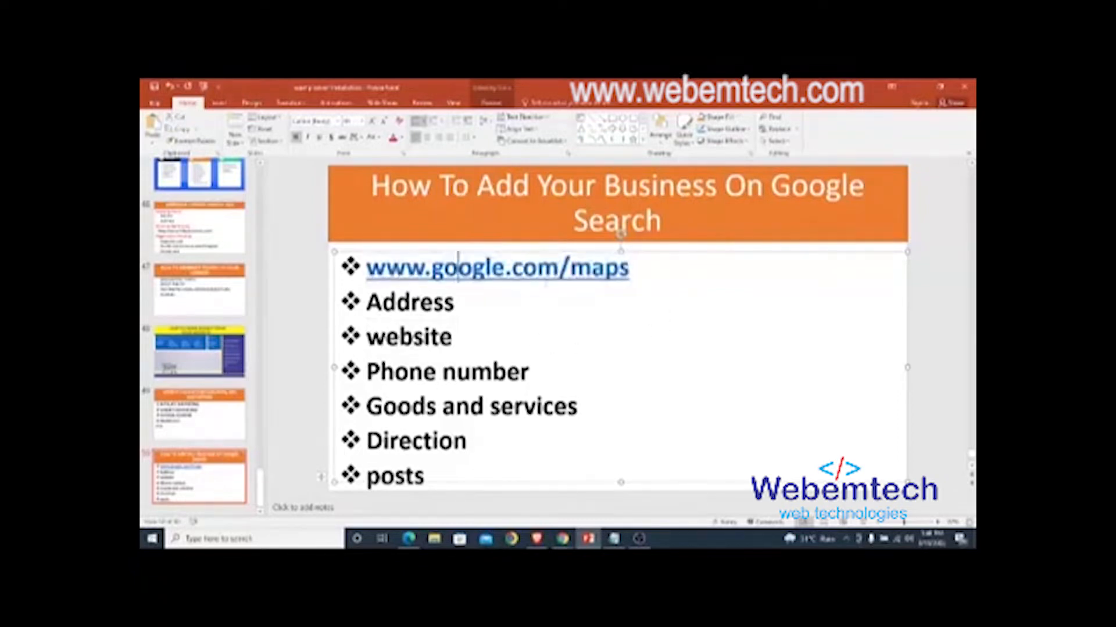
left_click(410, 540)
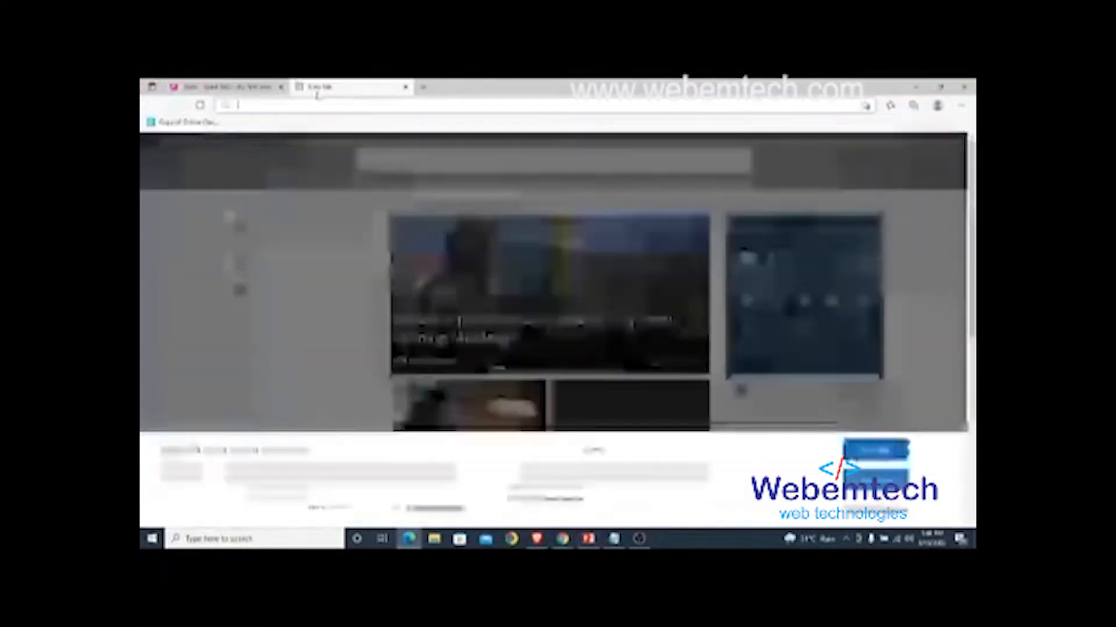
left_click(298, 87)
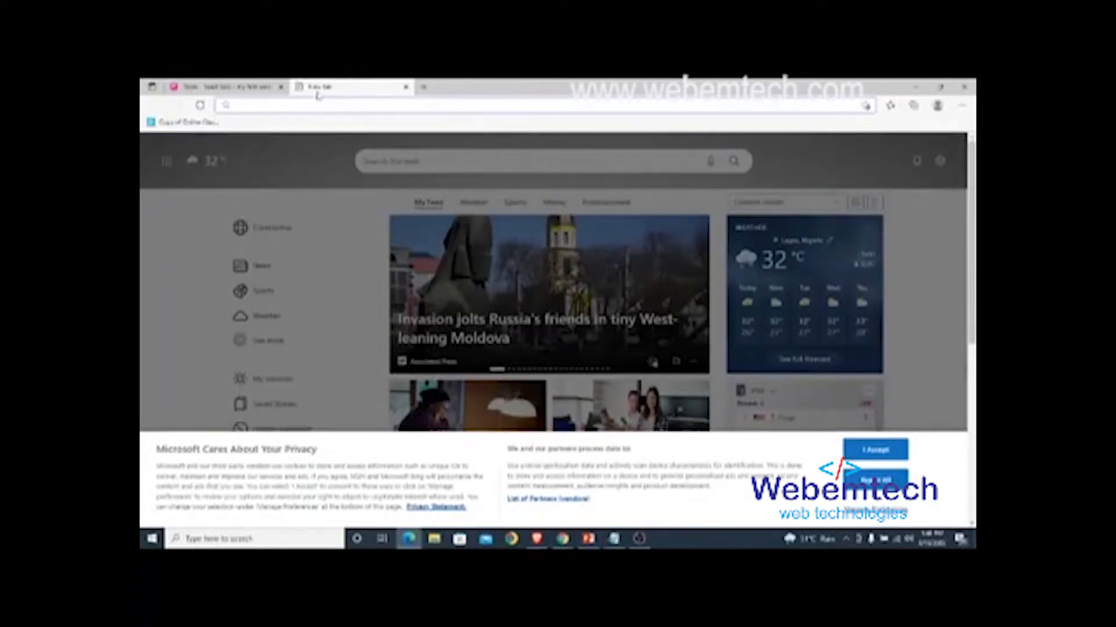
type("www.google.com")
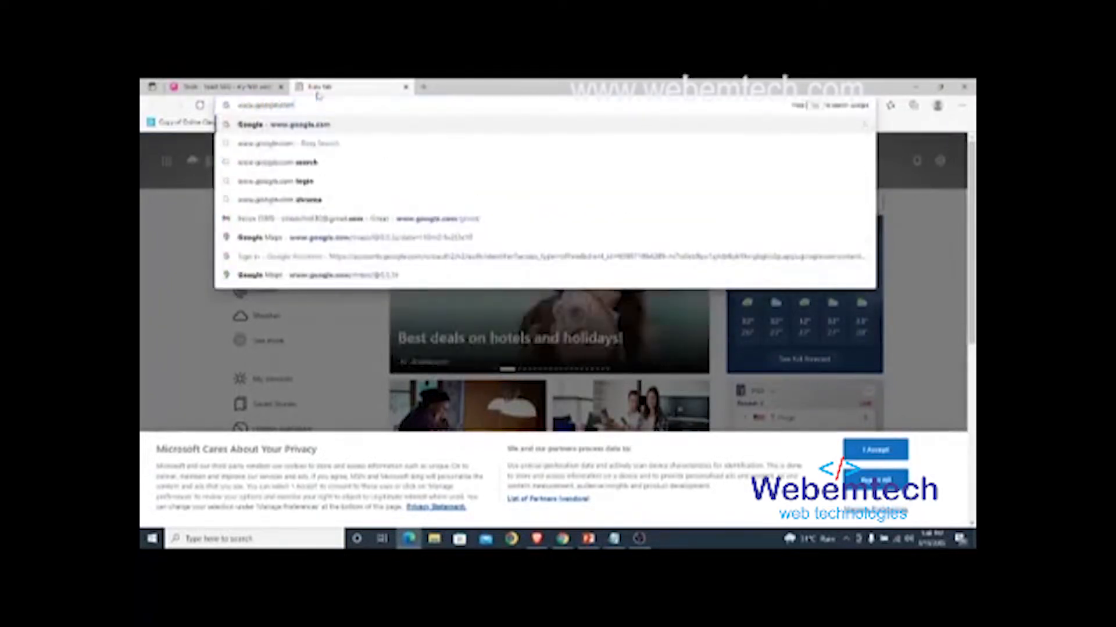
type("/maps/")
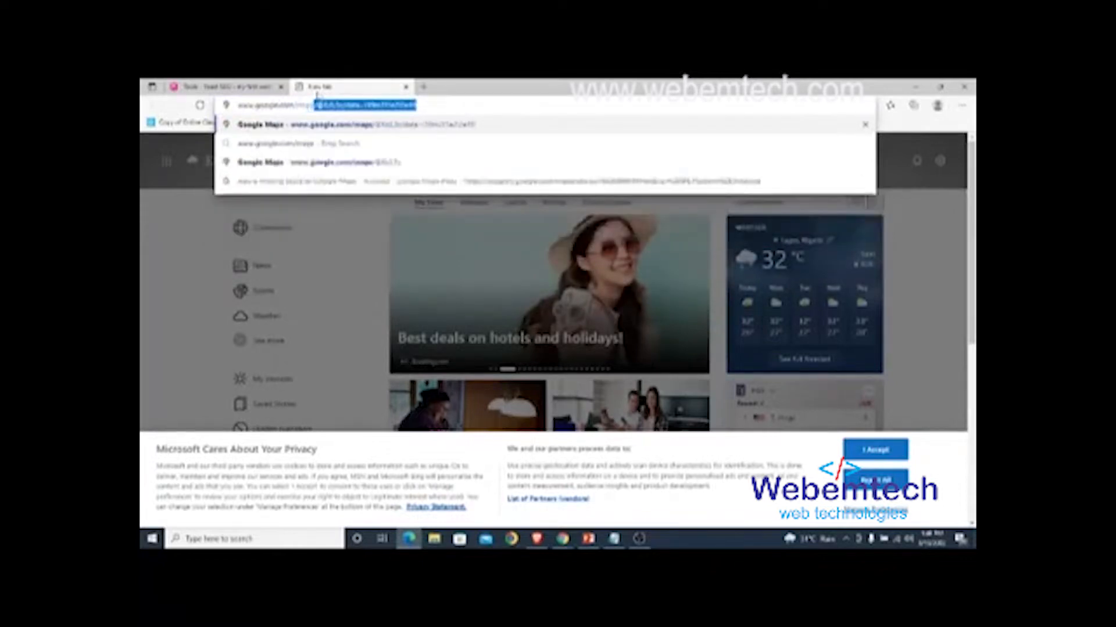
key("Return")
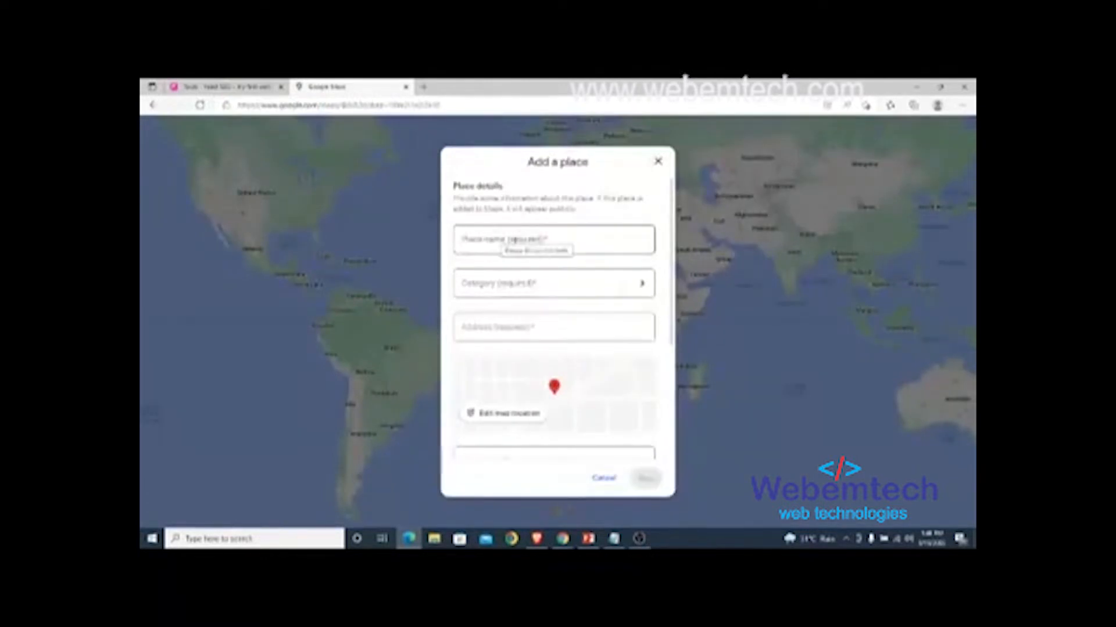
Enter 'Emmanuel media ltd.ug' as the new place's name
left_click(549, 243)
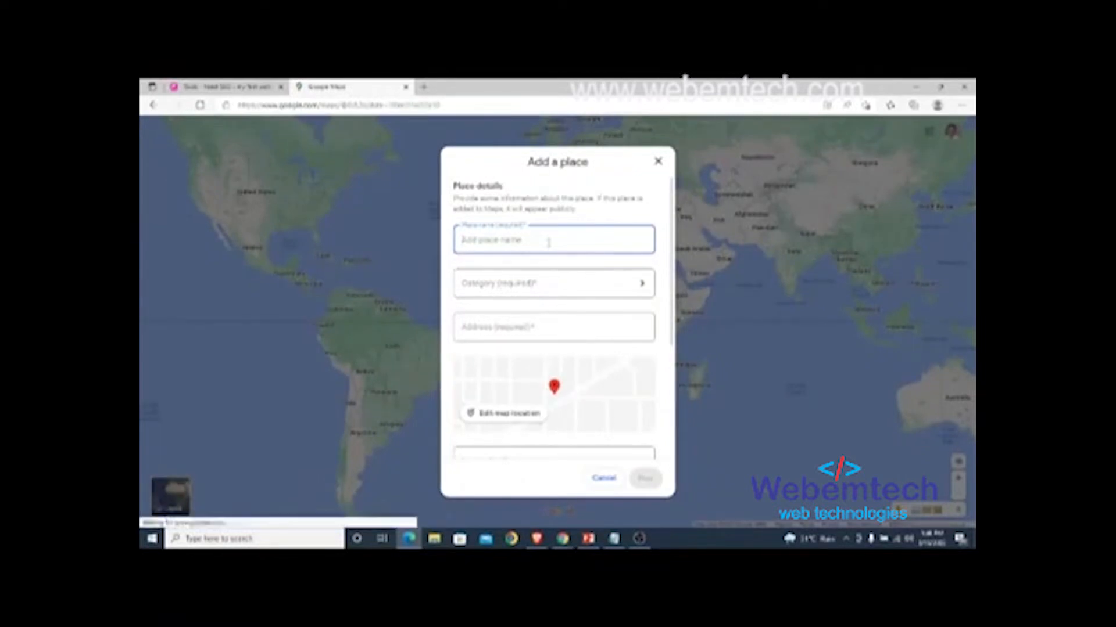
type("Emmanuel")
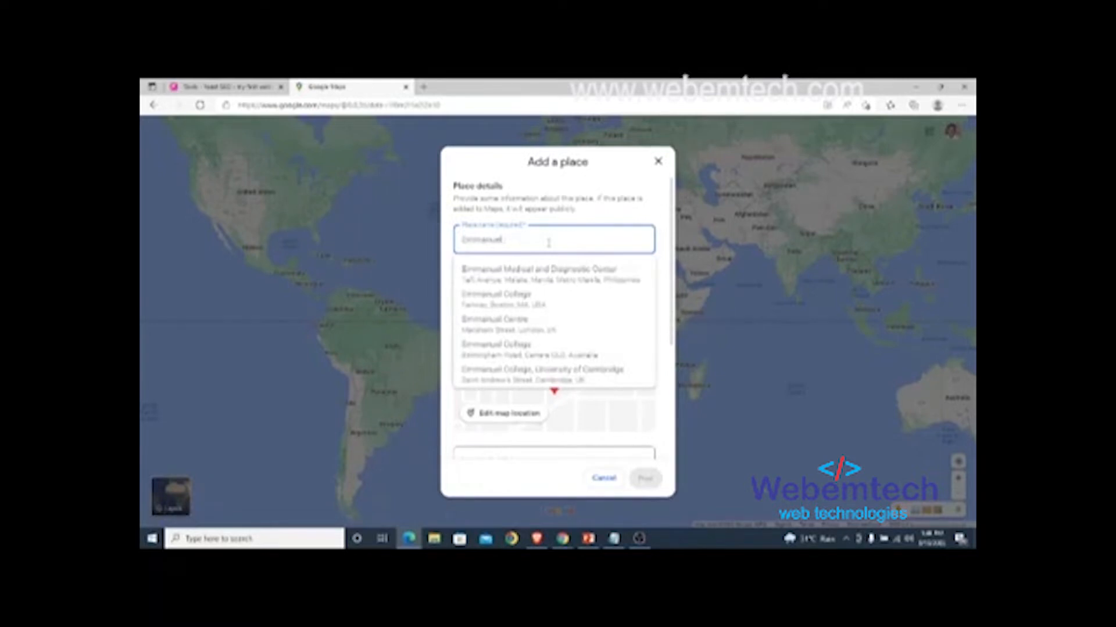
type(" media")
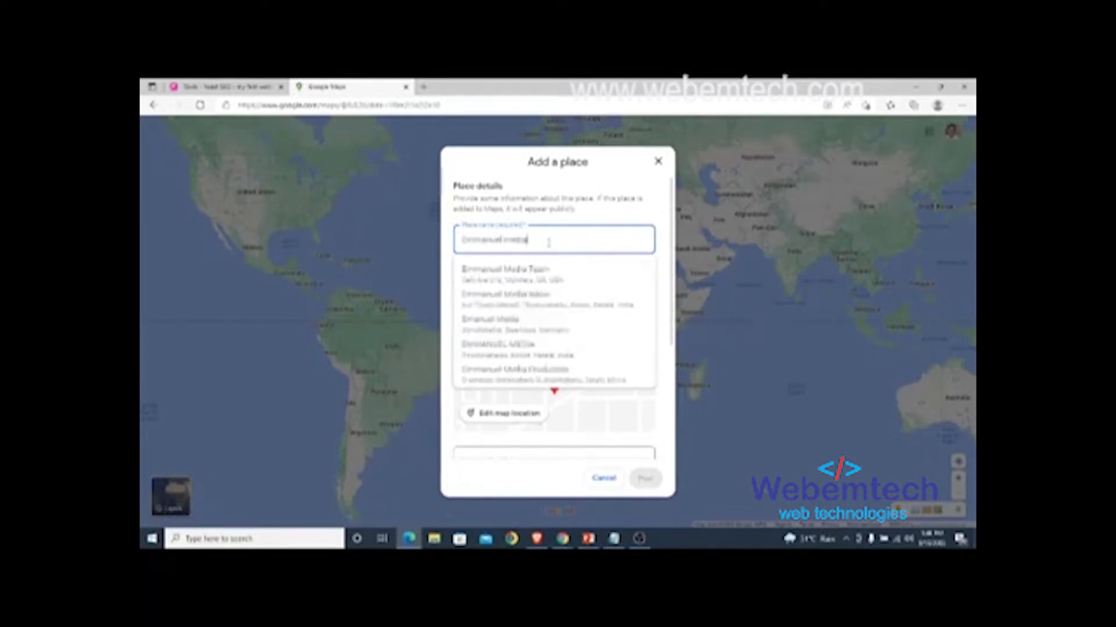
type(" ltd.ug")
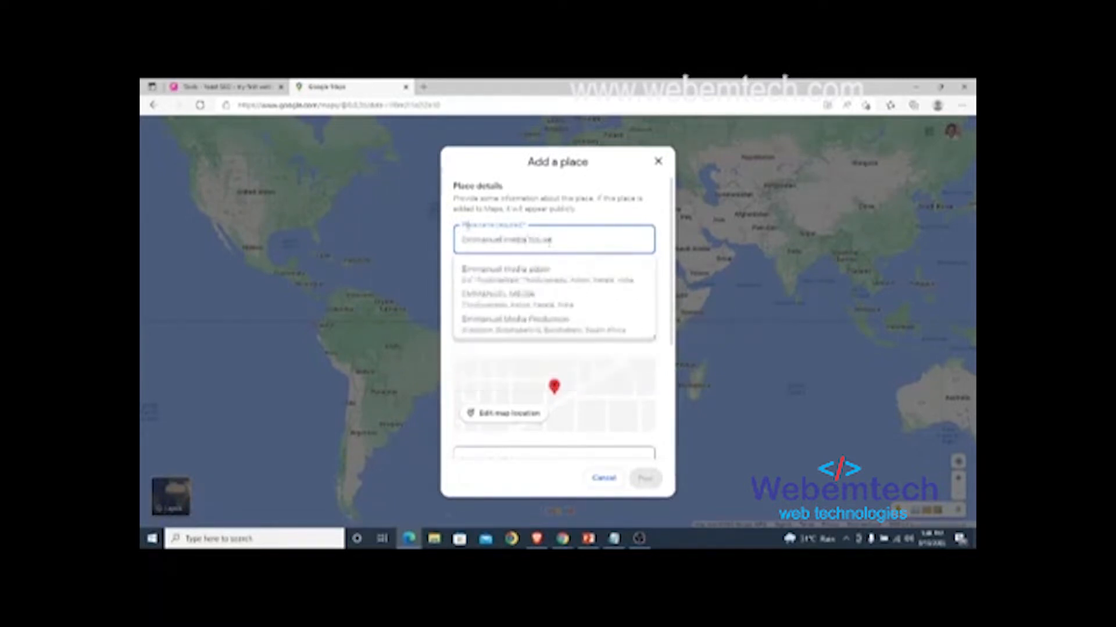
left_click(449, 267)
Set the category to Media and information sciences faculty by searching 'media'
left_click(494, 286)
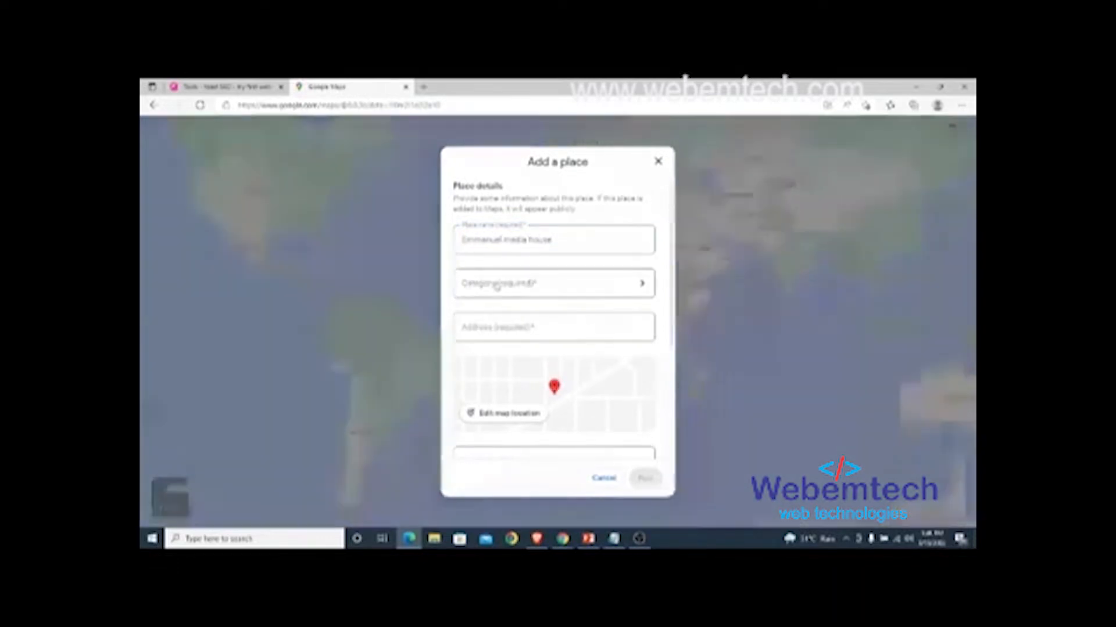
left_click(512, 201)
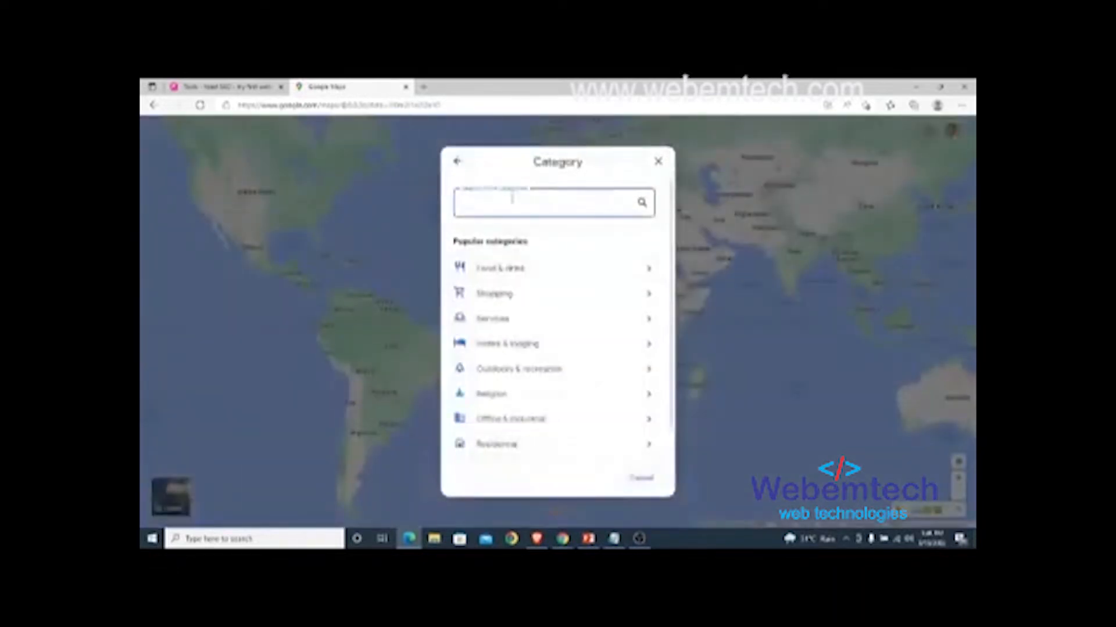
type("media")
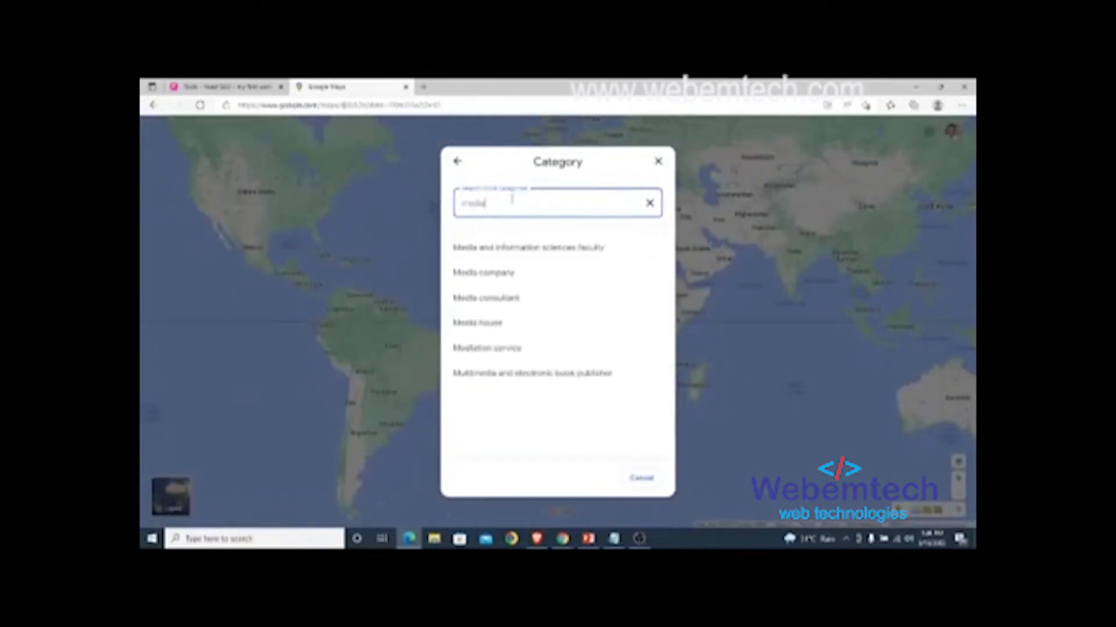
left_click(500, 248)
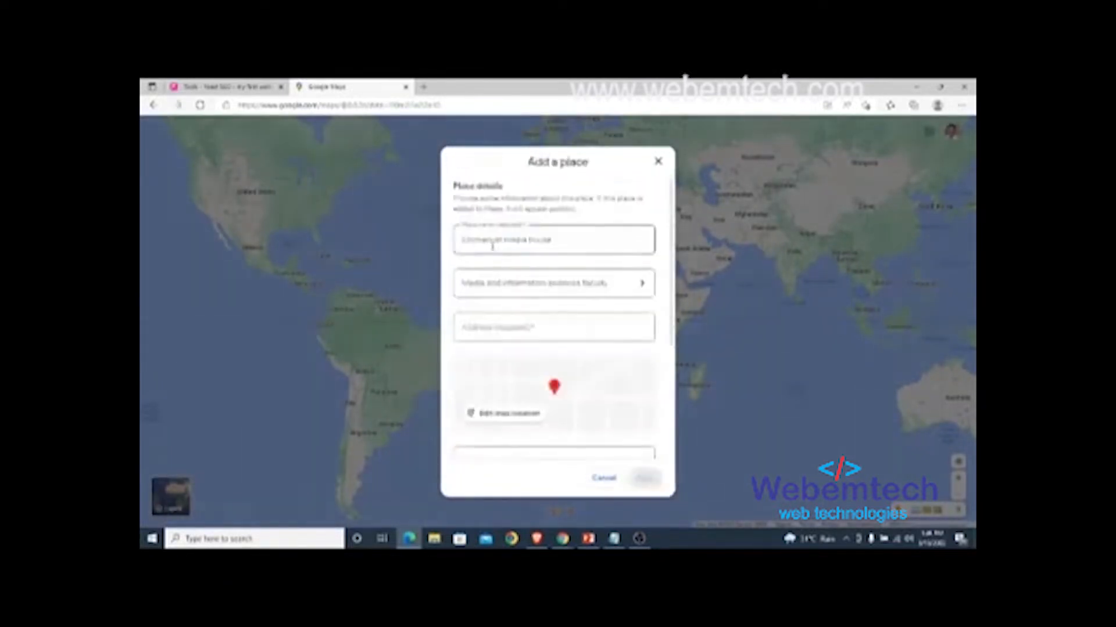
scroll(533, 296, "down", 1)
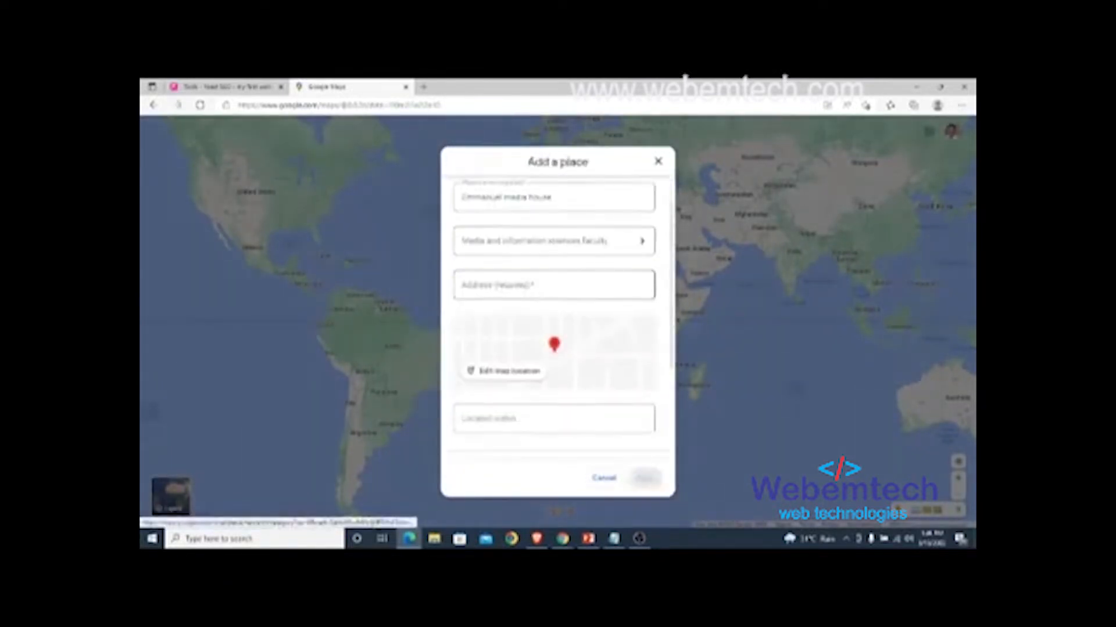
Enter the business's street address and pick the matching Ilorin suggestion
left_click(527, 286)
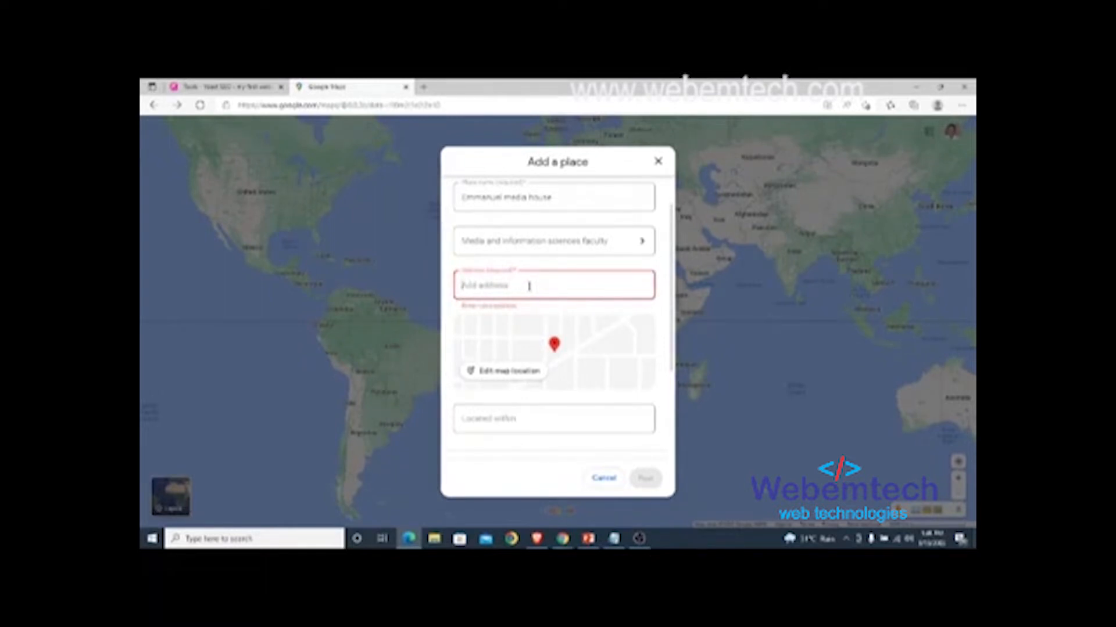
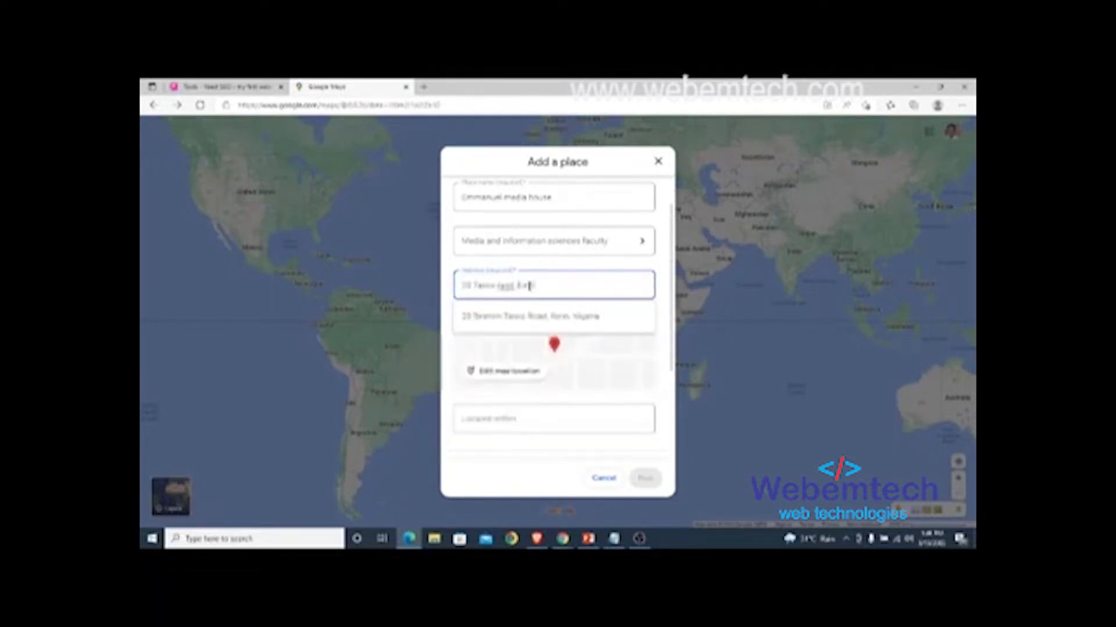
left_click(528, 319)
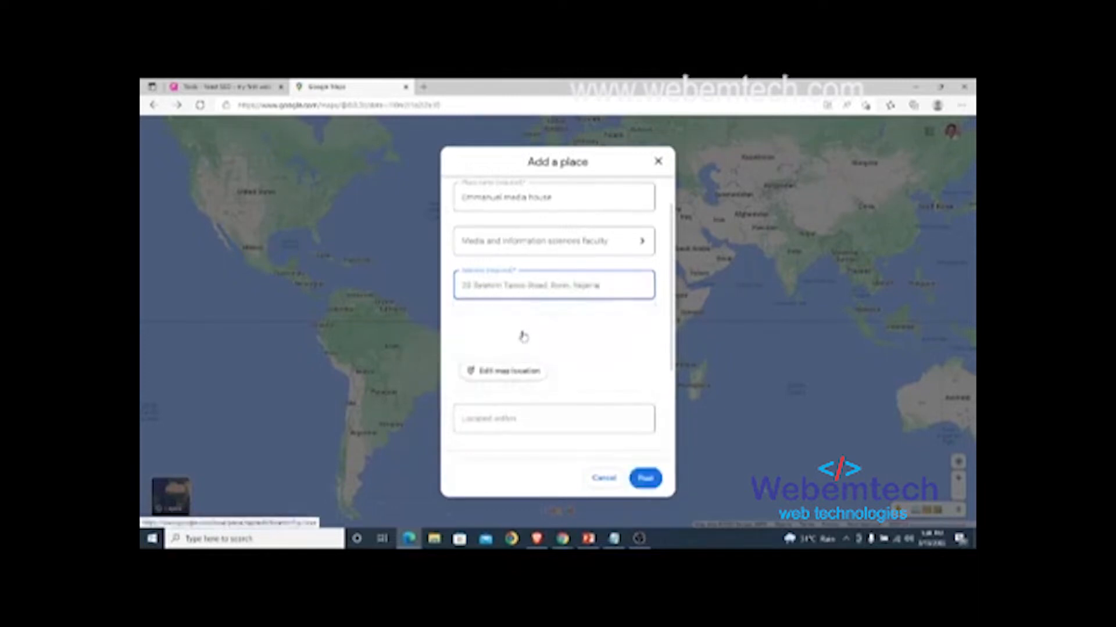
Expand Add more details to reveal the Hours and Contact fields
scroll(521, 331, "down", 3)
scroll(505, 333, "down", 1)
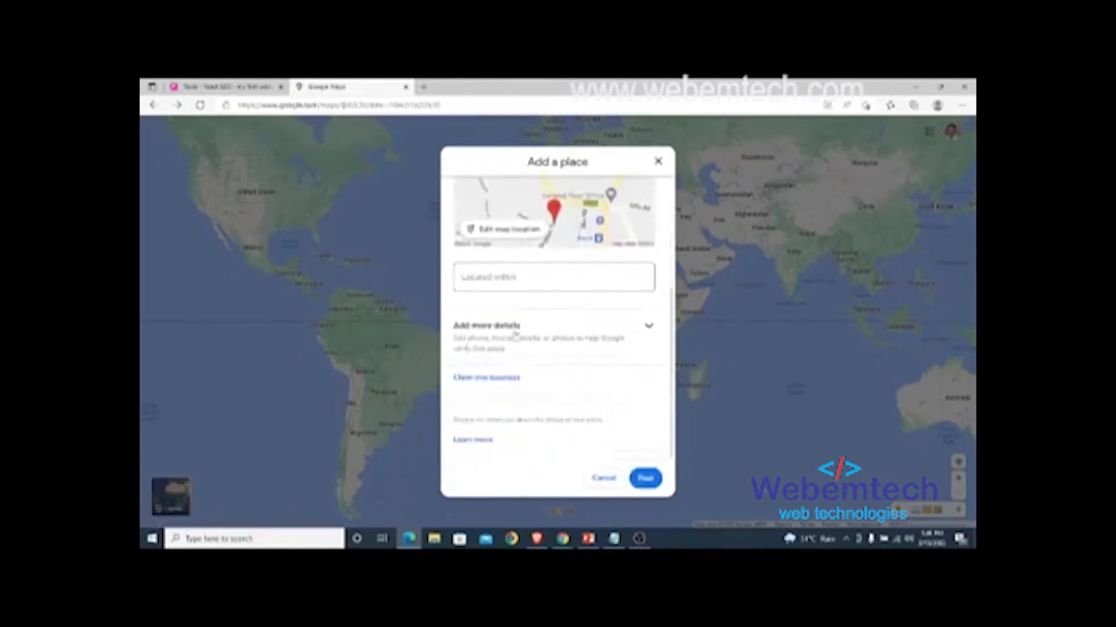
left_click(566, 342)
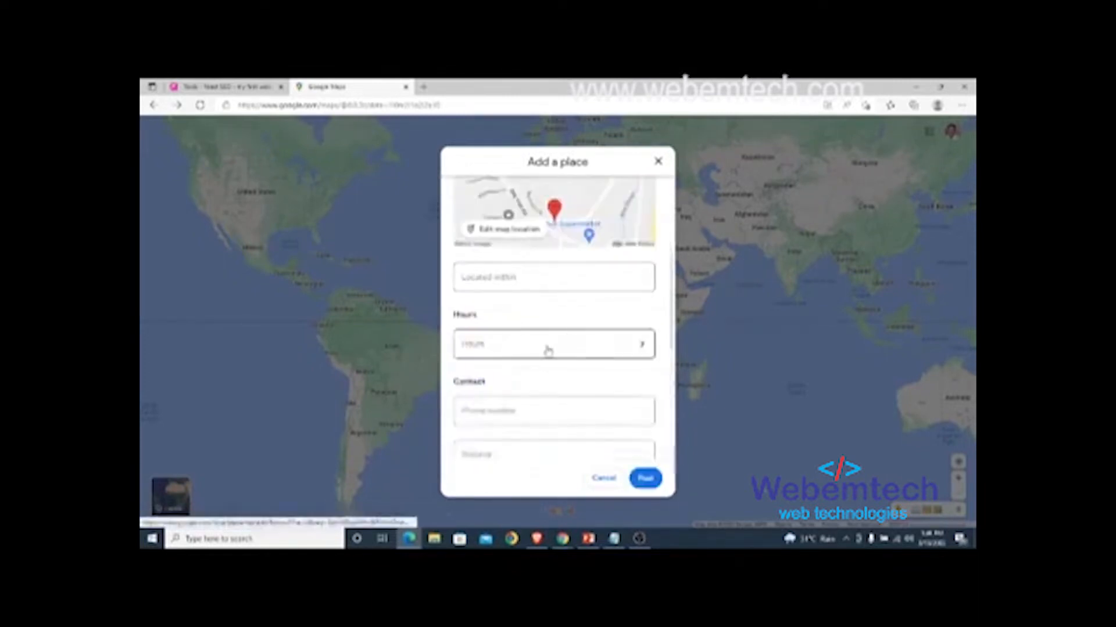
Set Monday, Tuesday and Wednesday to Open 24 hours in the Hours editor
left_click(548, 347)
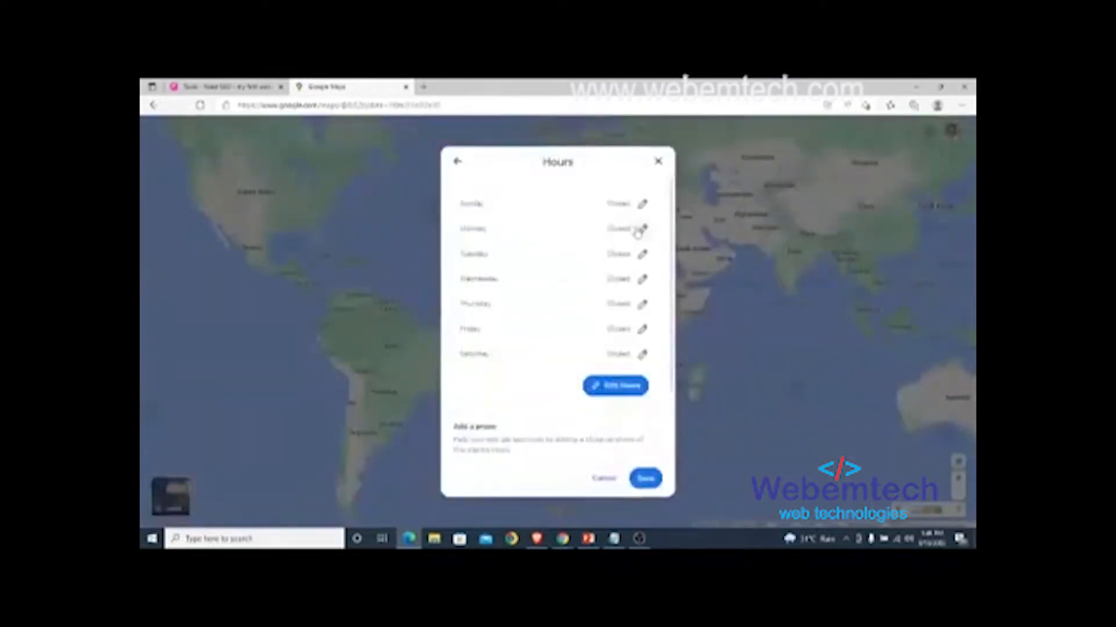
left_click(642, 230)
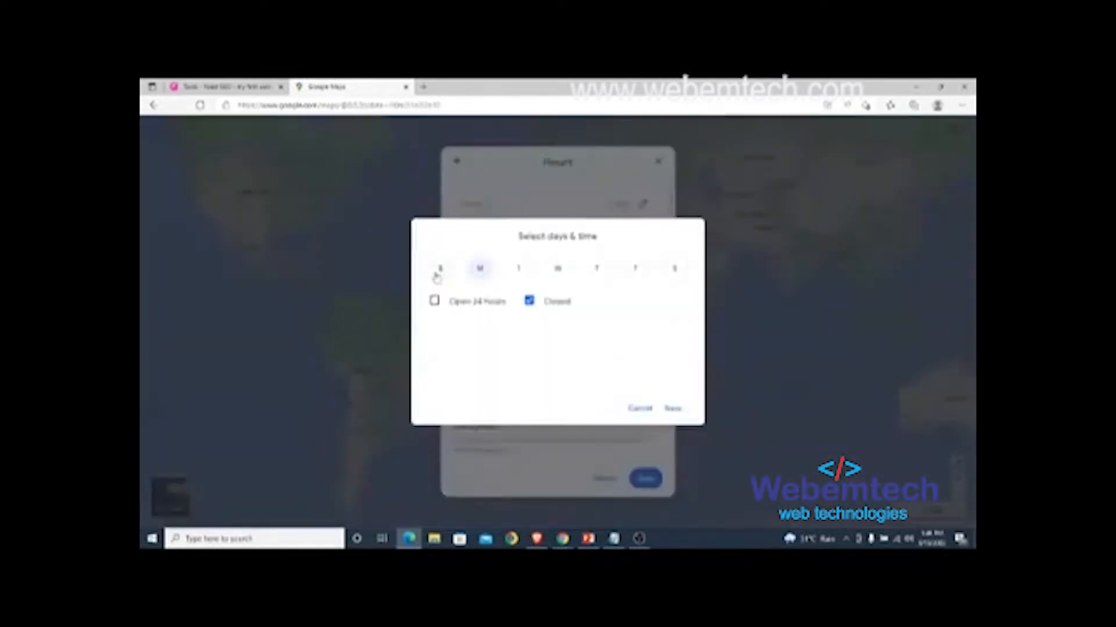
left_click(434, 300)
left_click(672, 408)
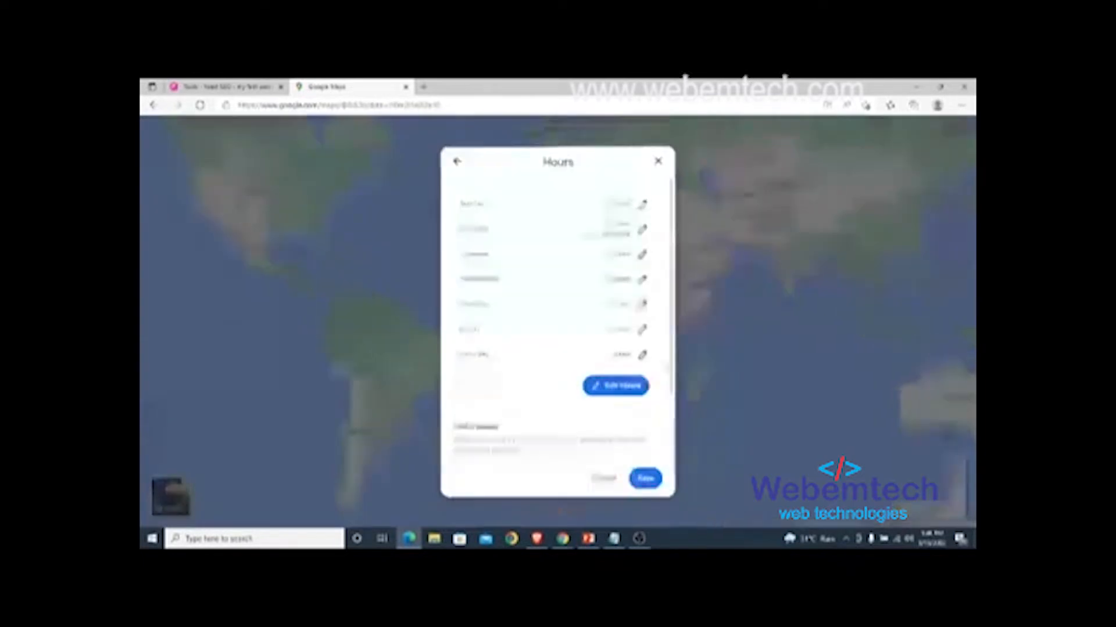
left_click(643, 251)
left_click(434, 300)
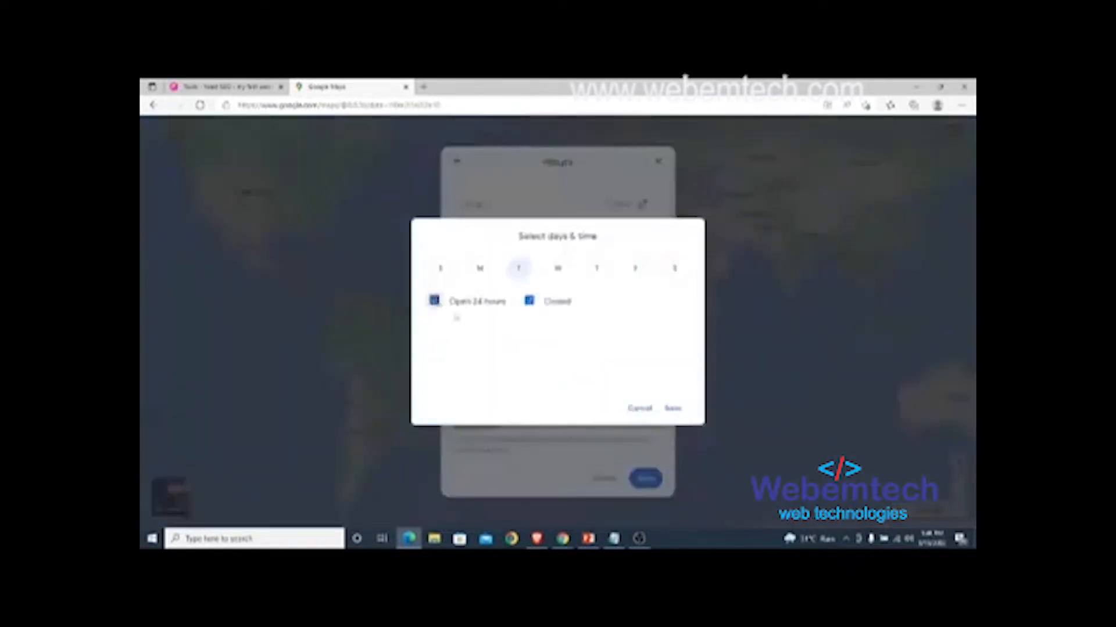
left_click(672, 408)
left_click(642, 279)
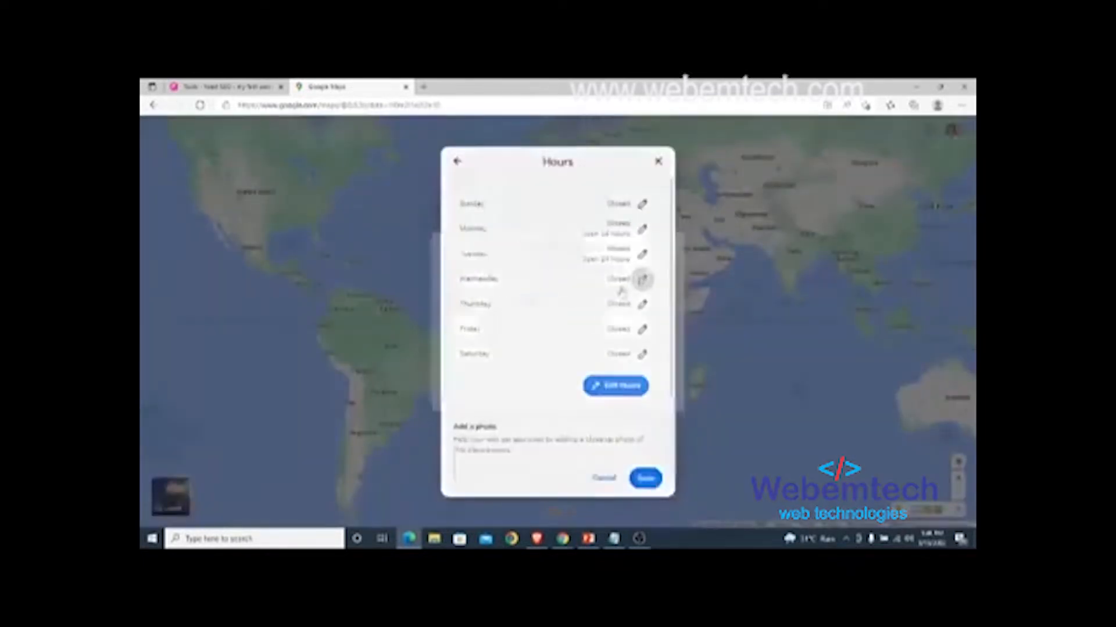
left_click(436, 302)
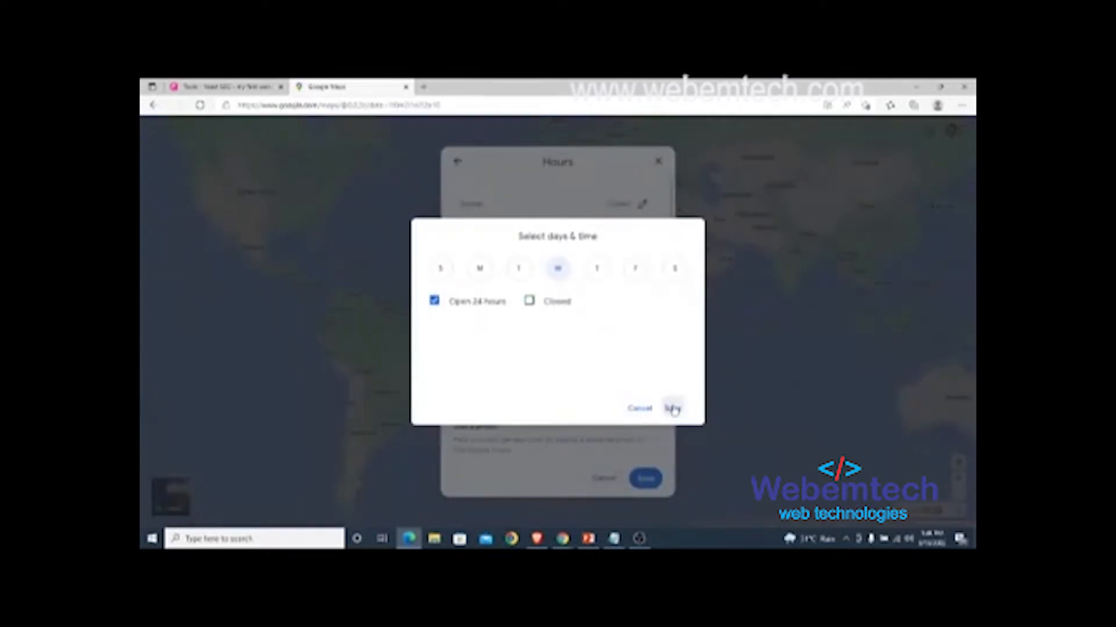
left_click(671, 407)
Set Thursday, Friday and Saturday to Open 24 hours and save the weekly hours
left_click(642, 303)
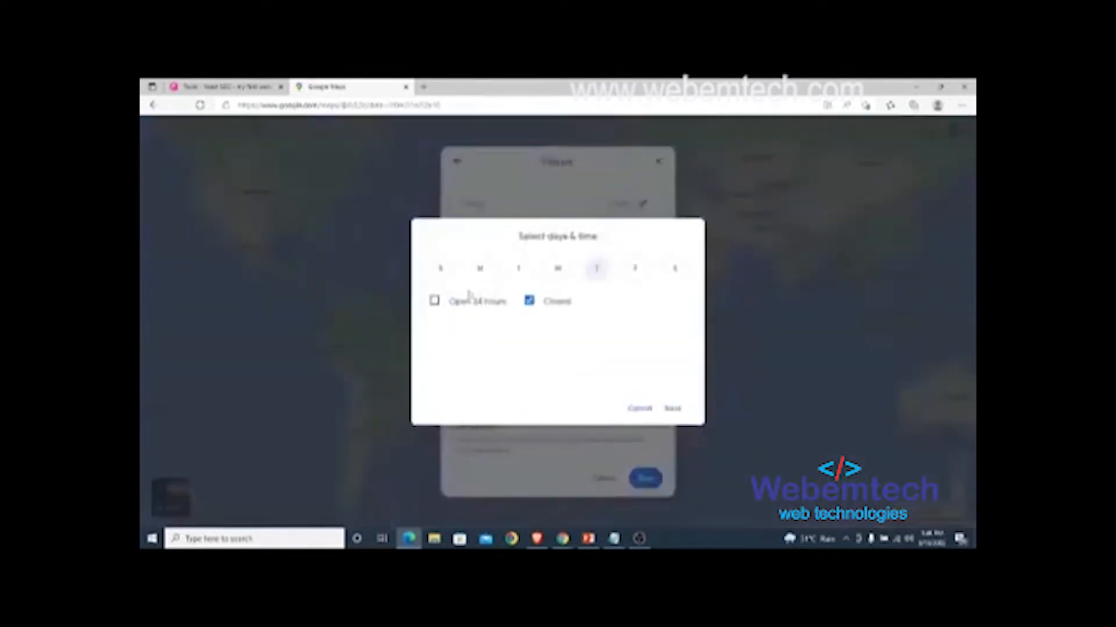
left_click(435, 301)
left_click(672, 410)
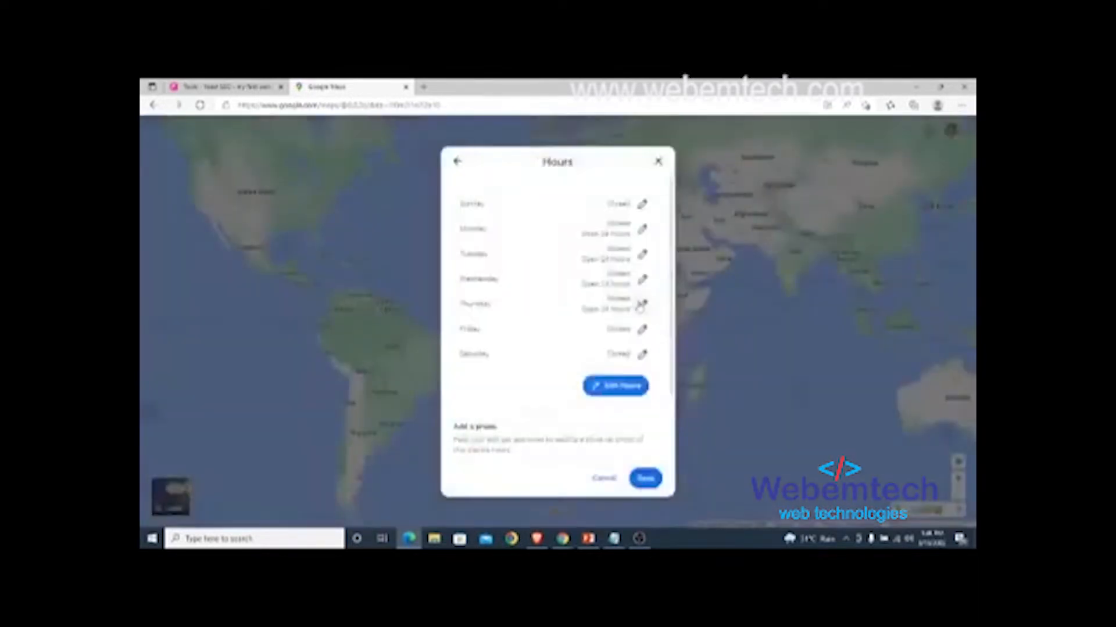
left_click(642, 326)
left_click(435, 301)
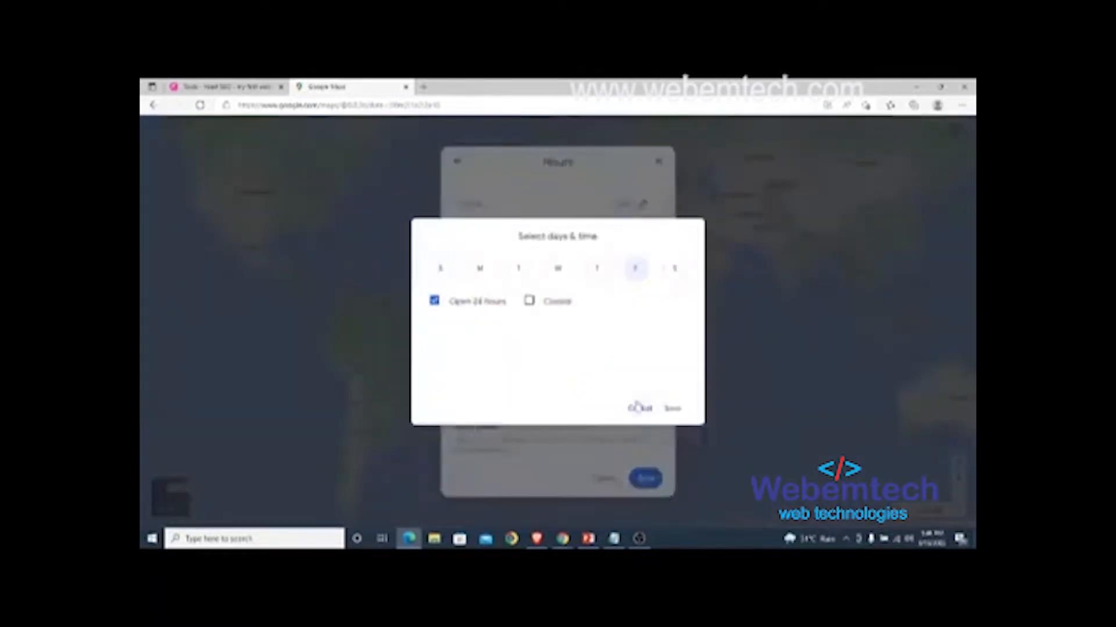
left_click(673, 408)
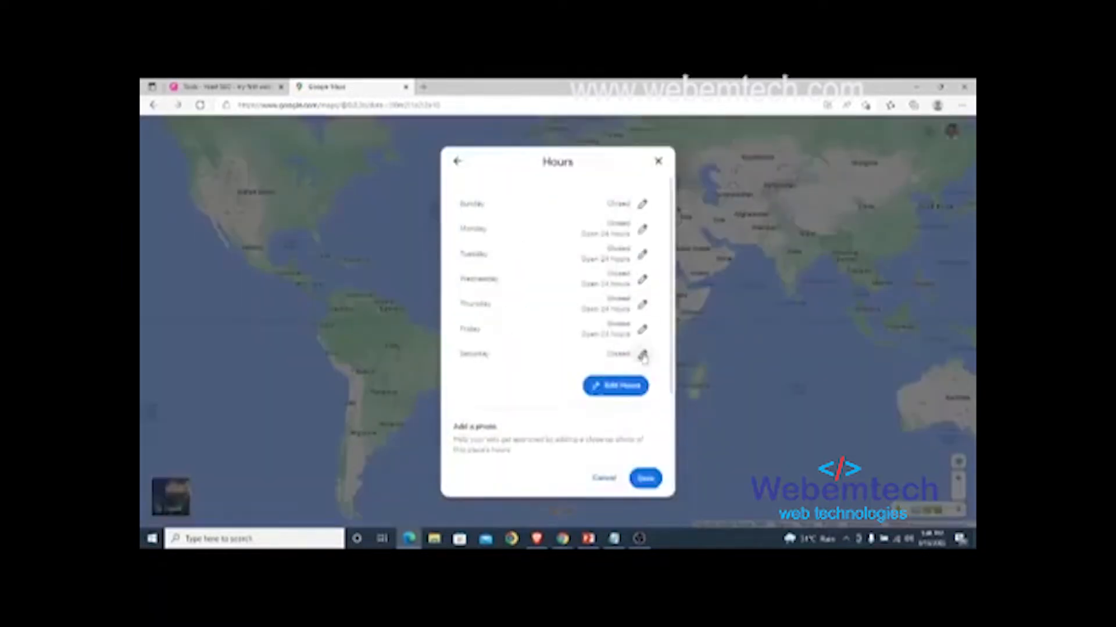
left_click(642, 354)
left_click(452, 304)
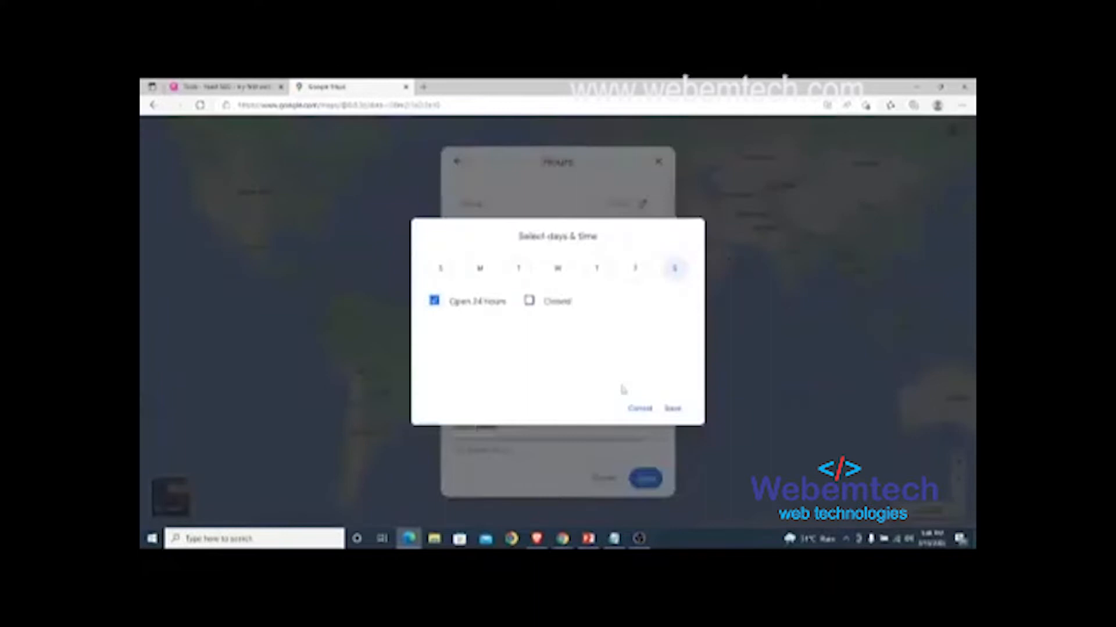
left_click(673, 408)
scroll(608, 355, "down", 1)
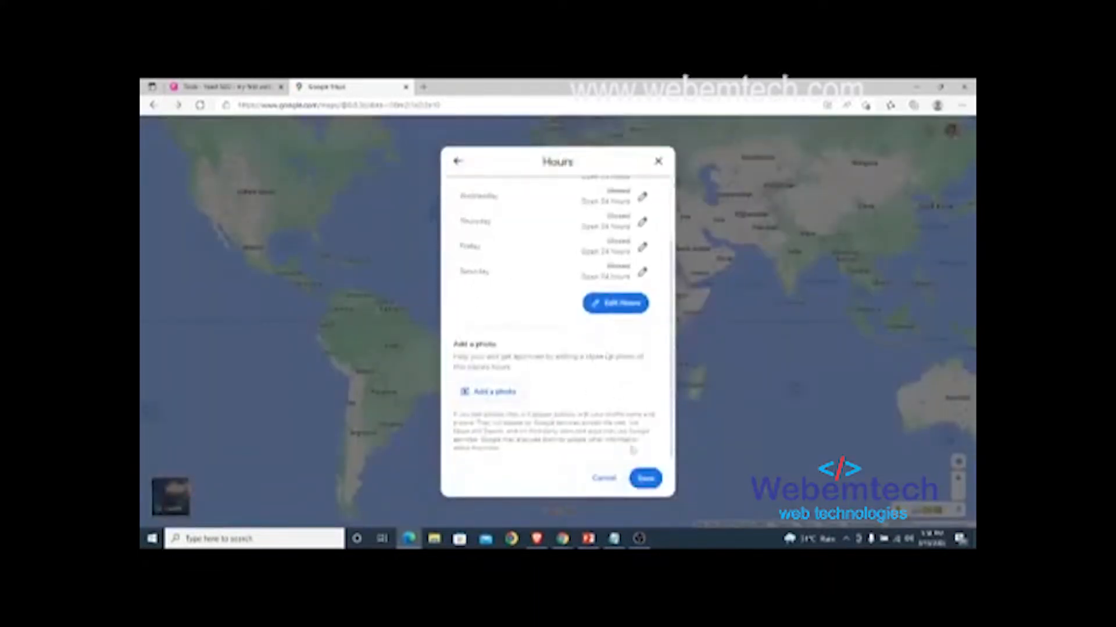
left_click(647, 487)
scroll(573, 366, "down", 2)
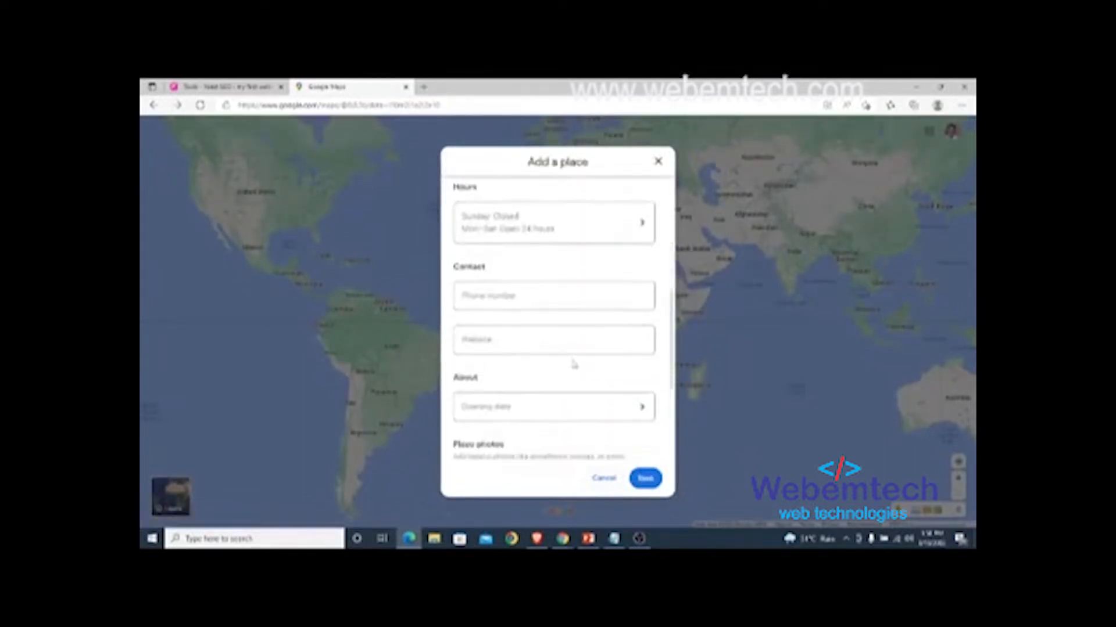
Paste the business phone number into the Phone field
scroll(574, 364, "down", 2)
scroll(567, 366, "up", 2)
left_click(504, 297)
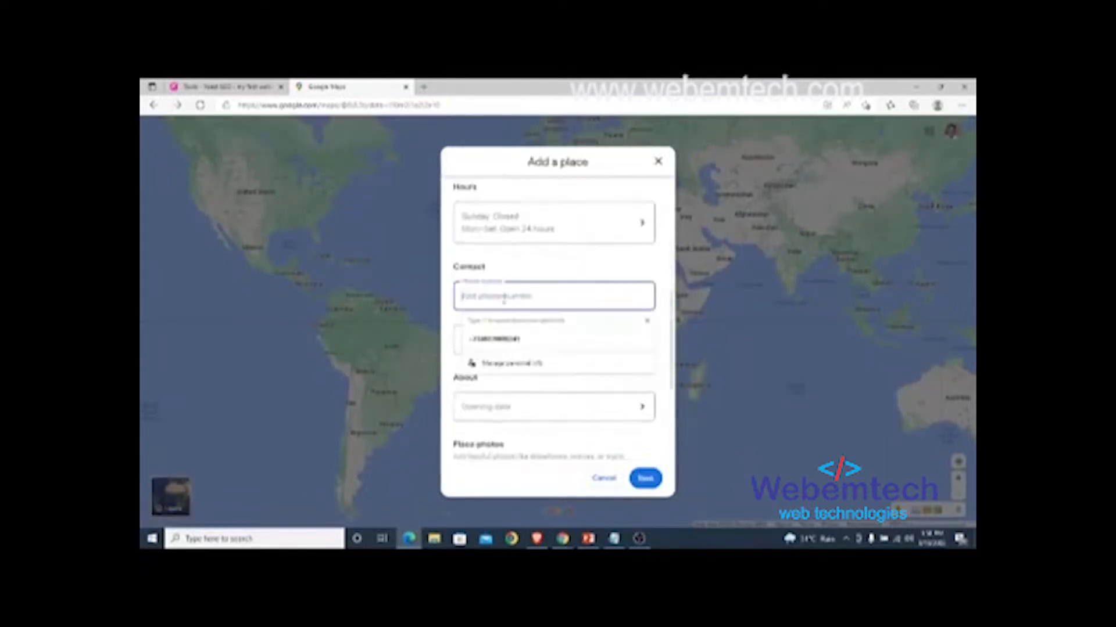
type("2409102")
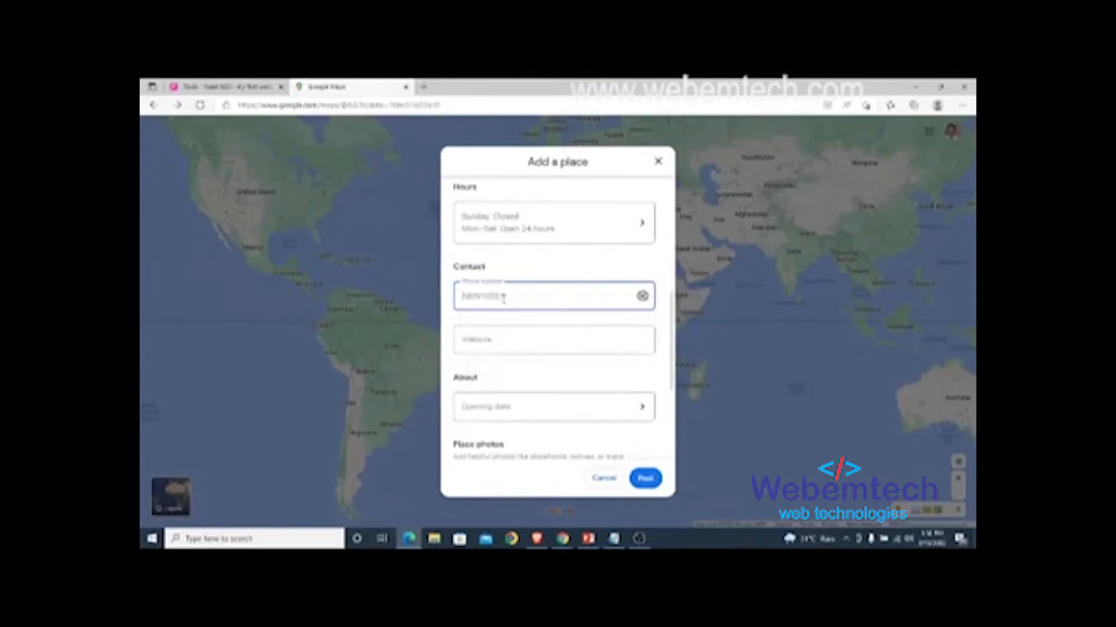
left_click(544, 340)
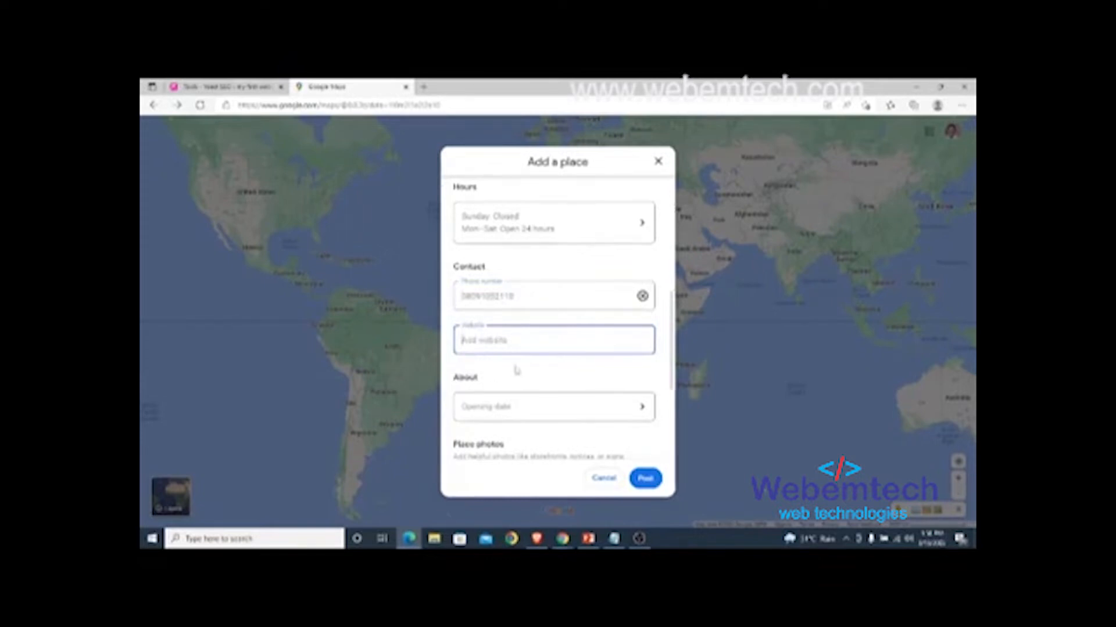
scroll(507, 331, "down", 1)
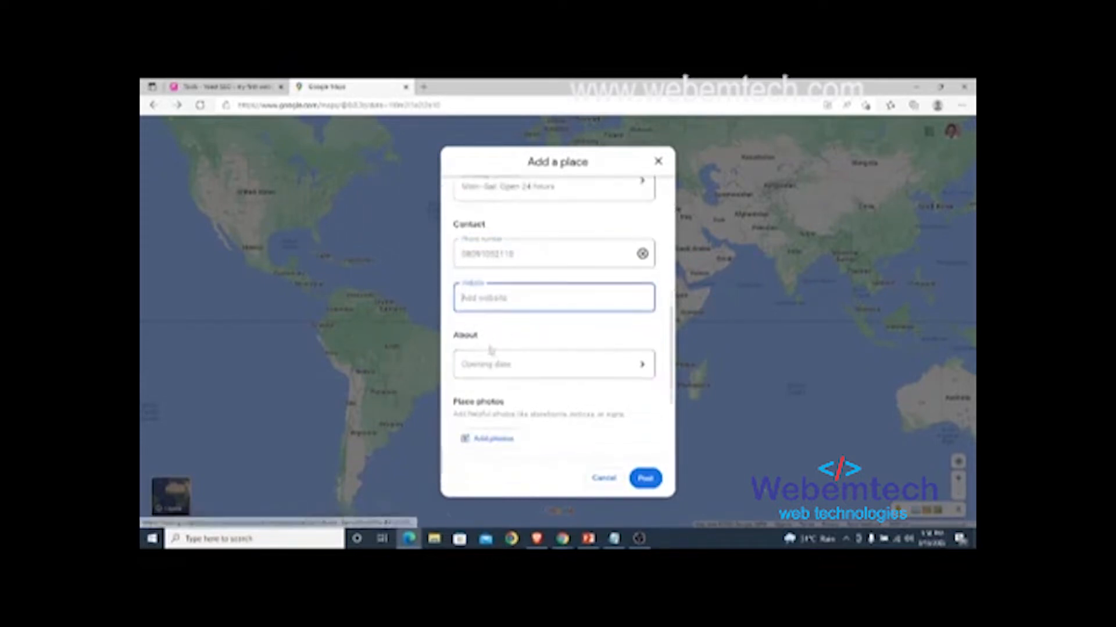
Set the opening date to June 2015 and save it
left_click(525, 369)
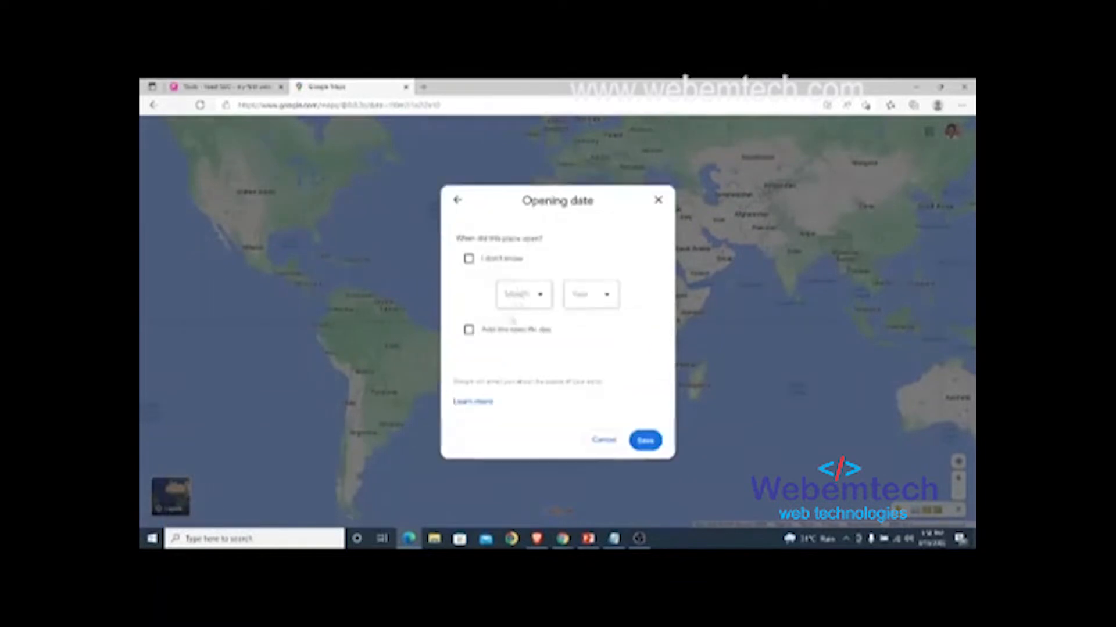
left_click(539, 297)
left_click(521, 449)
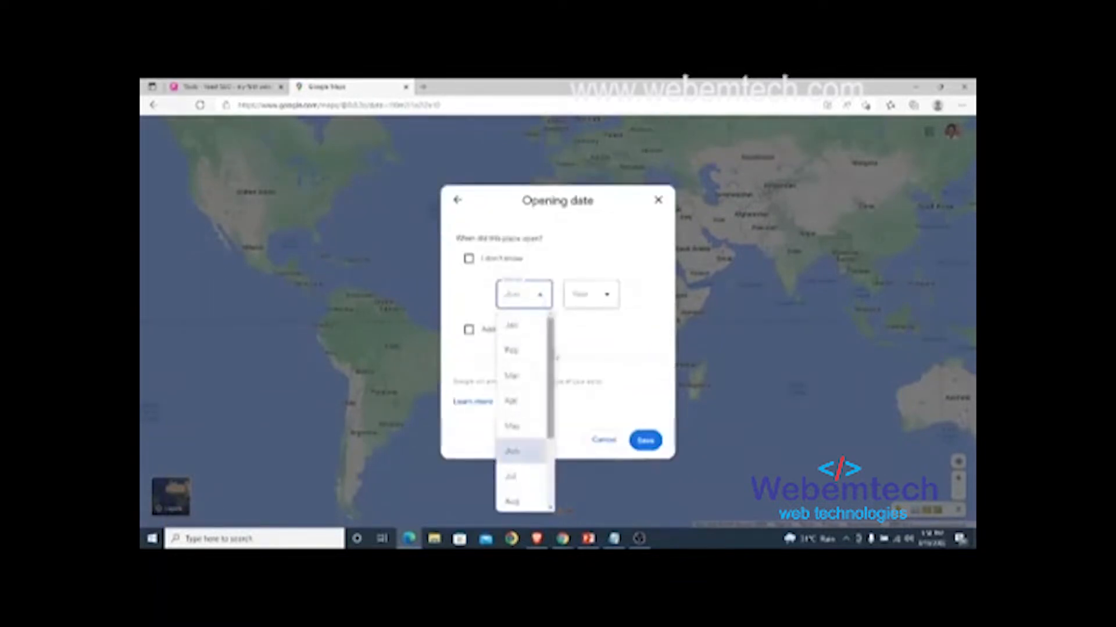
left_click(590, 298)
scroll(589, 372, "down", 3)
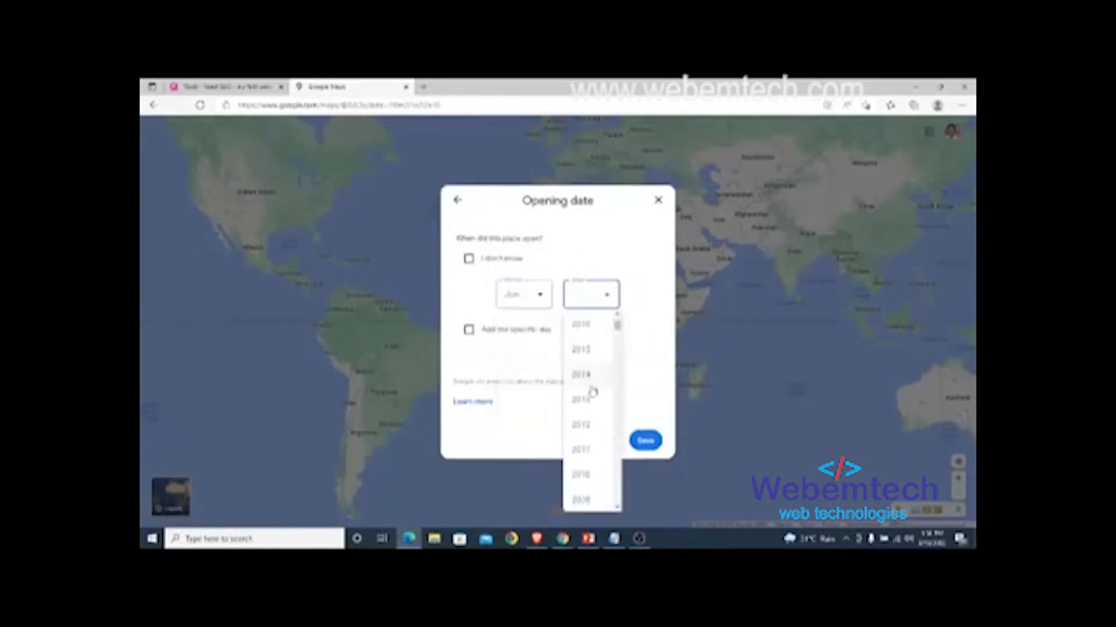
left_click(581, 348)
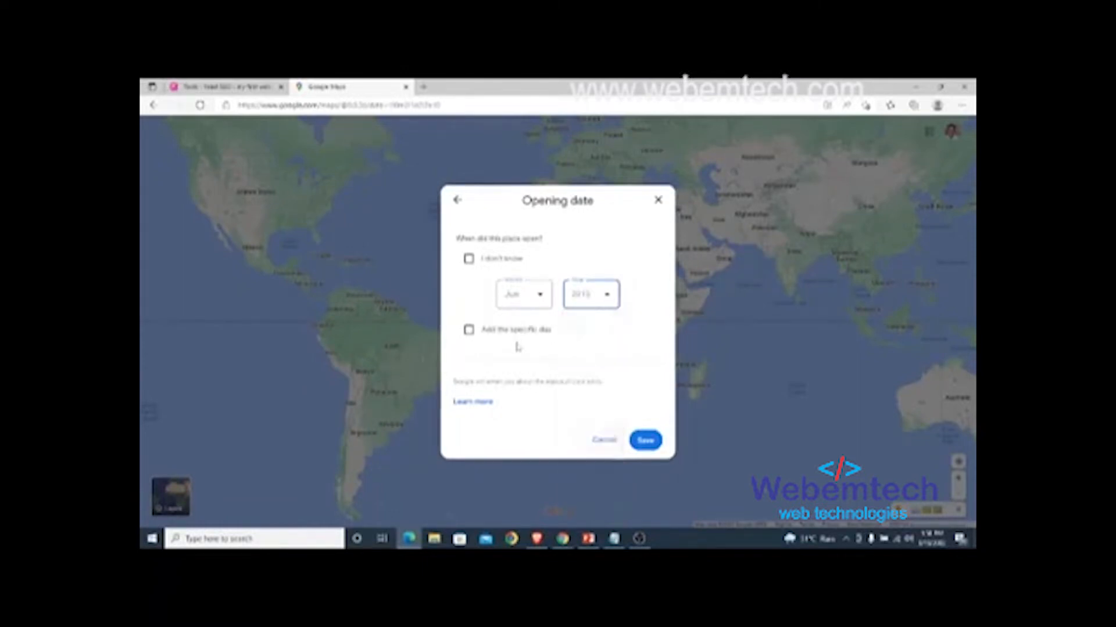
left_click(646, 441)
scroll(563, 357, "down", 3)
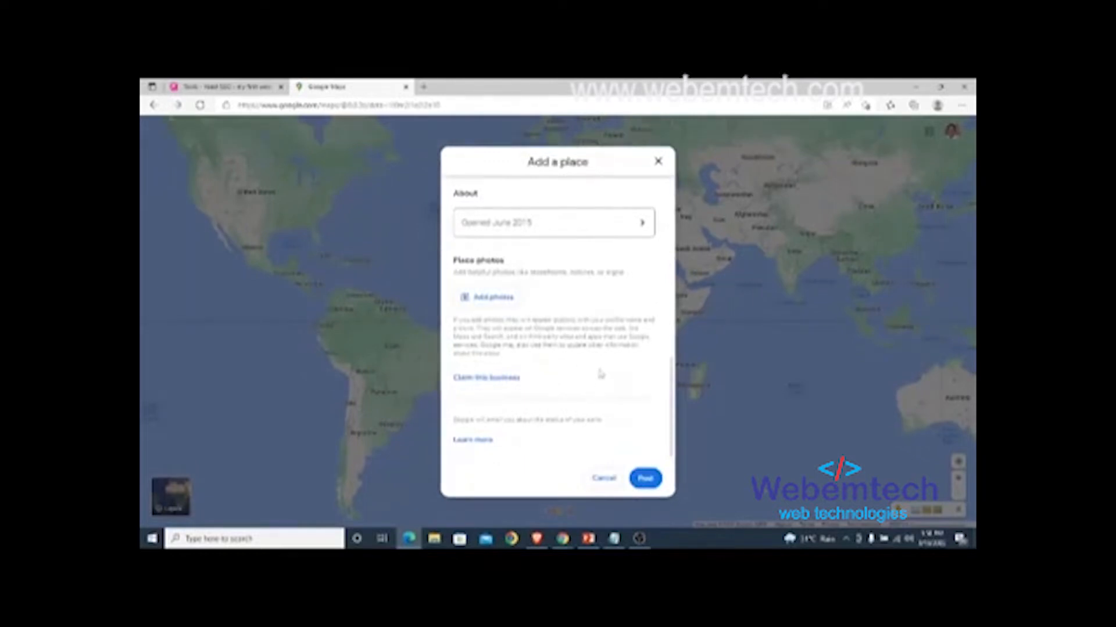
scroll(601, 371, "up", 4)
scroll(601, 372, "down", 4)
scroll(607, 290, "up", 2)
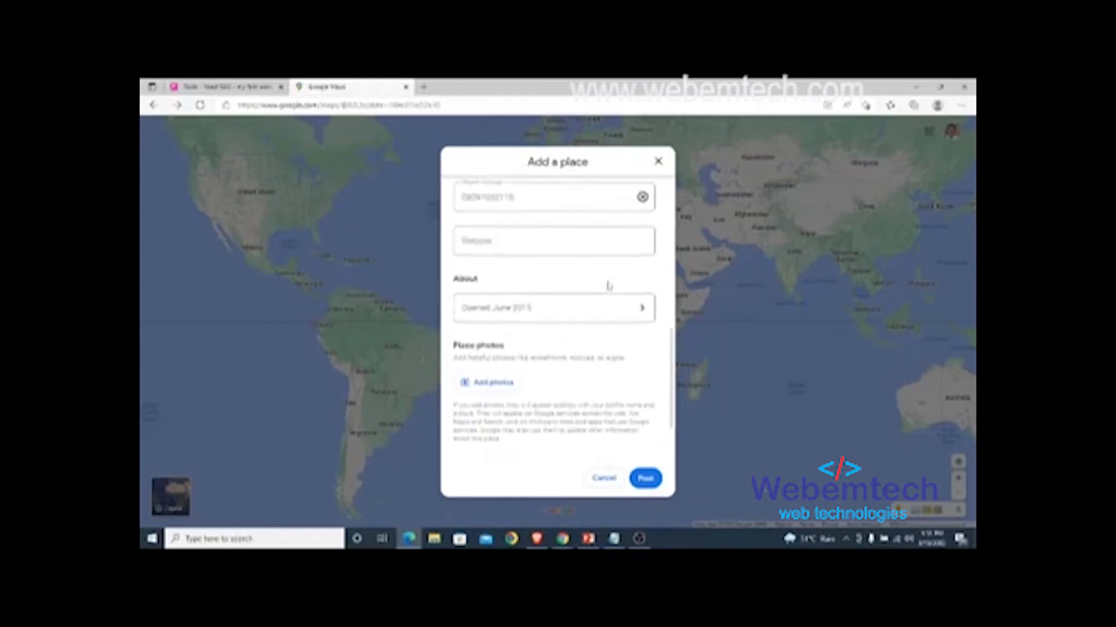
scroll(608, 288, "down", 2)
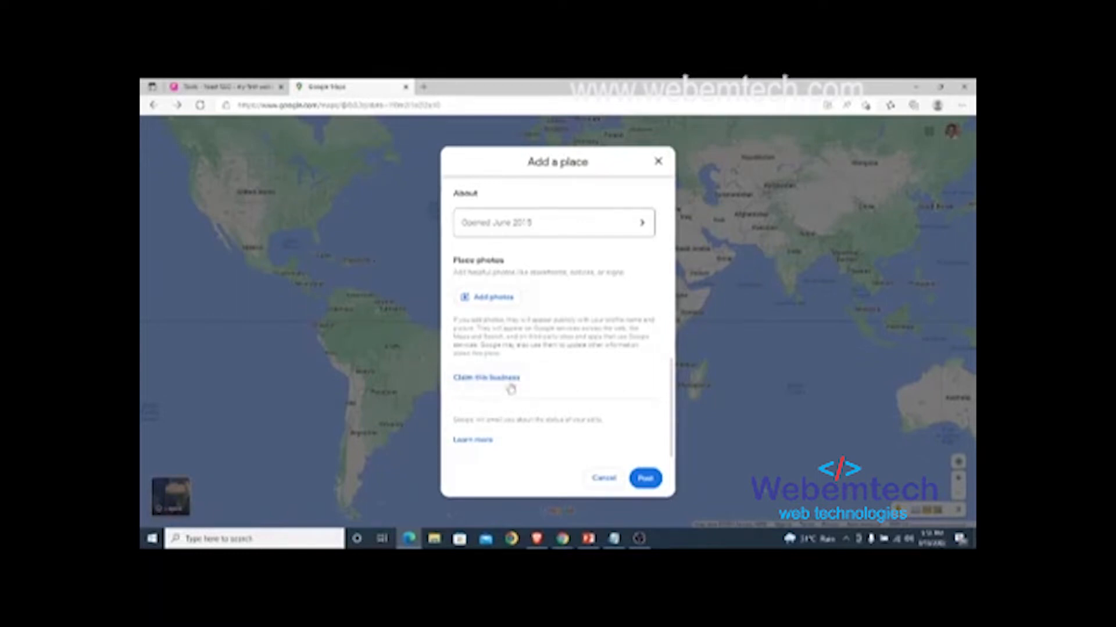
Claim the business and state that customers can visit a physical location
left_click(480, 379)
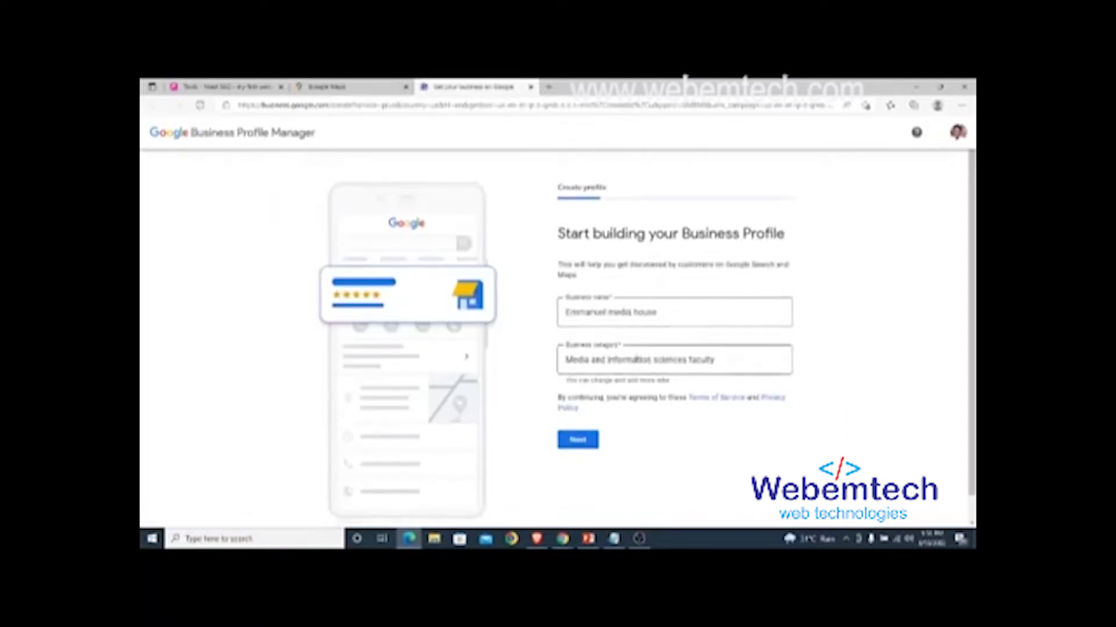
left_click(577, 440)
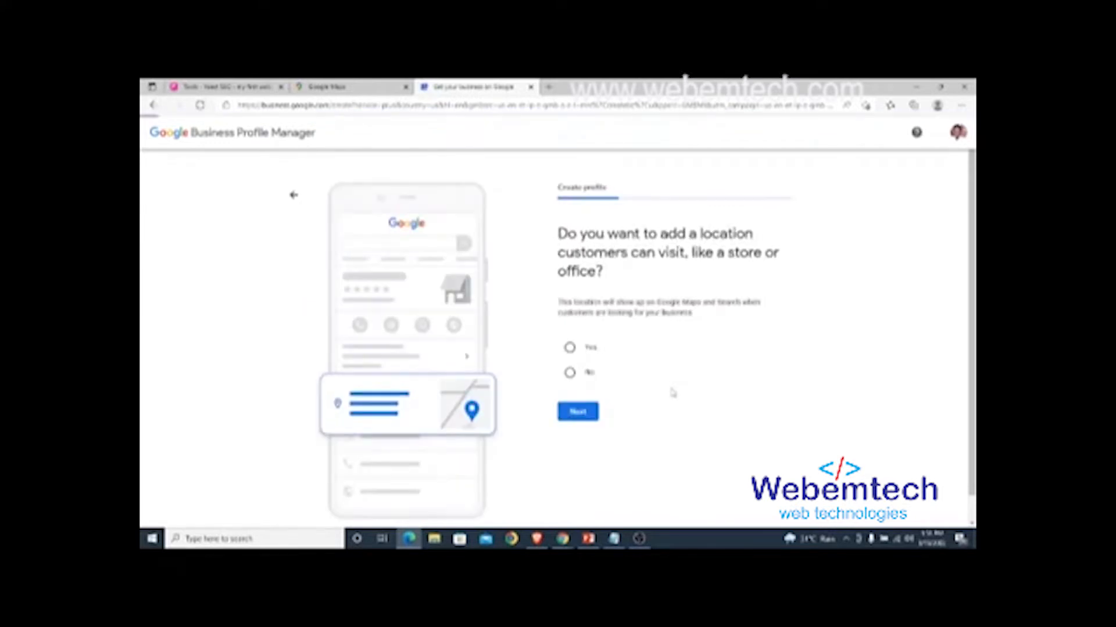
left_click(569, 348)
left_click(577, 412)
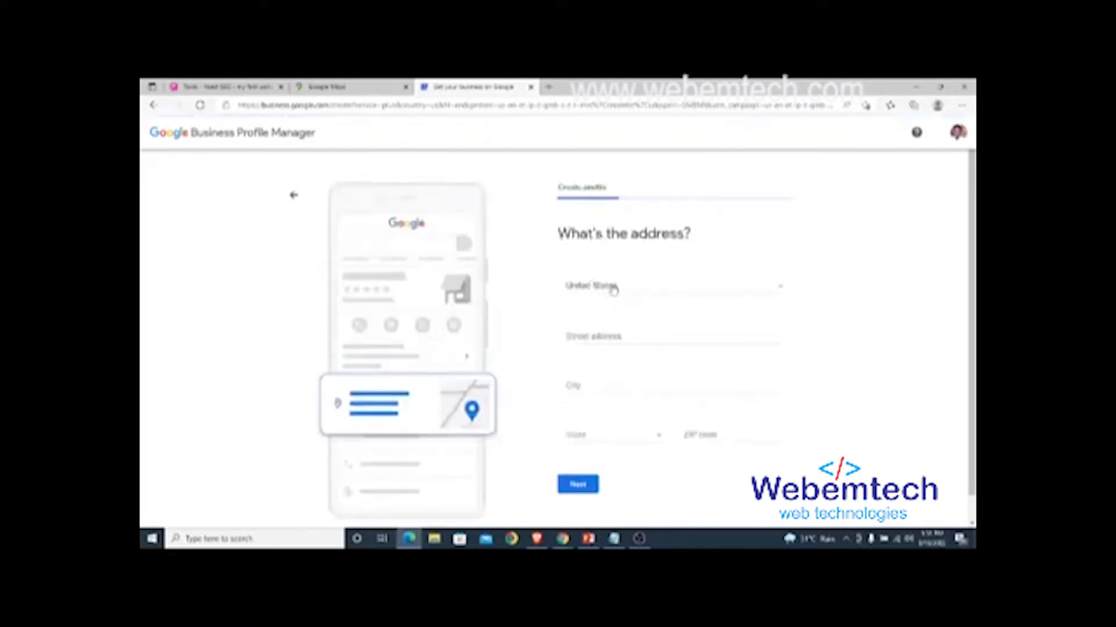
Choose Nigeria, enter the street address, and set the local government area to Ilorin south
left_click(612, 291)
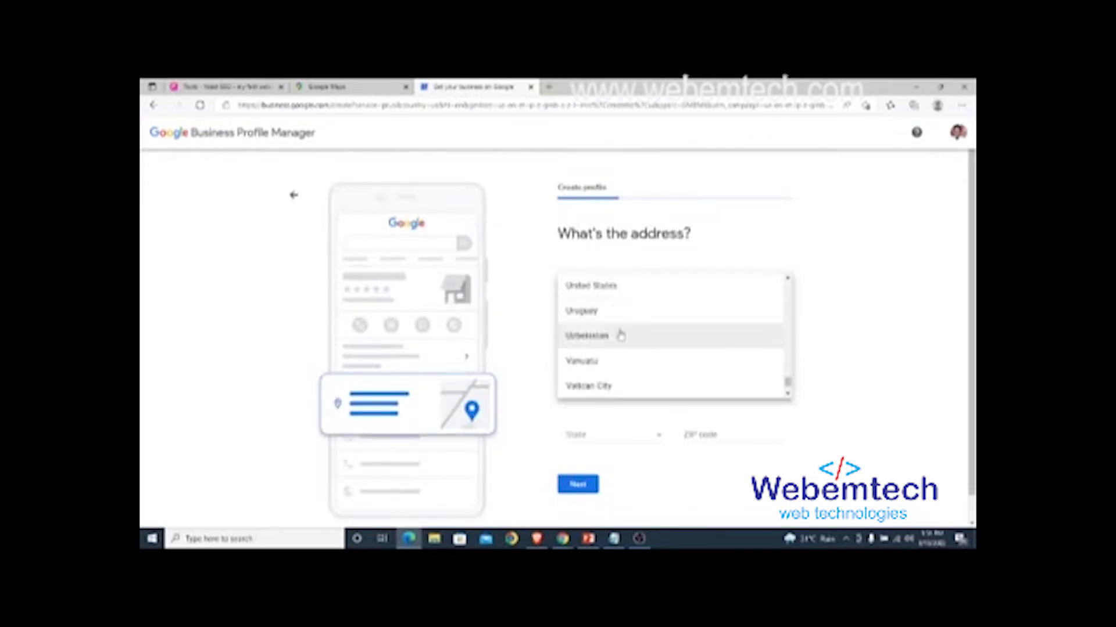
type("ni")
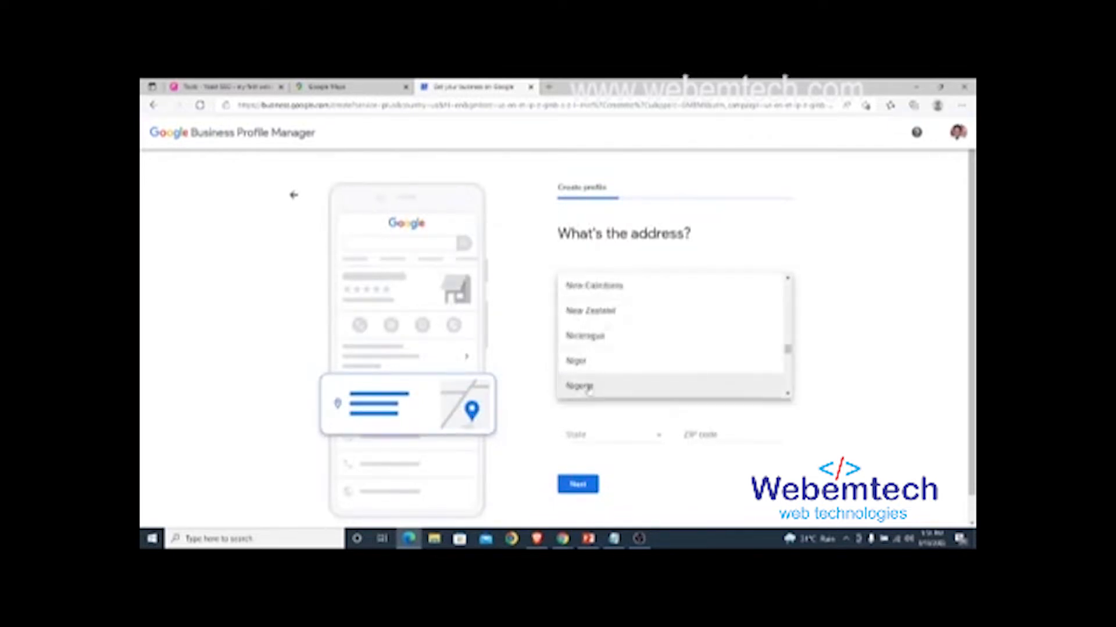
left_click(580, 385)
left_click(604, 336)
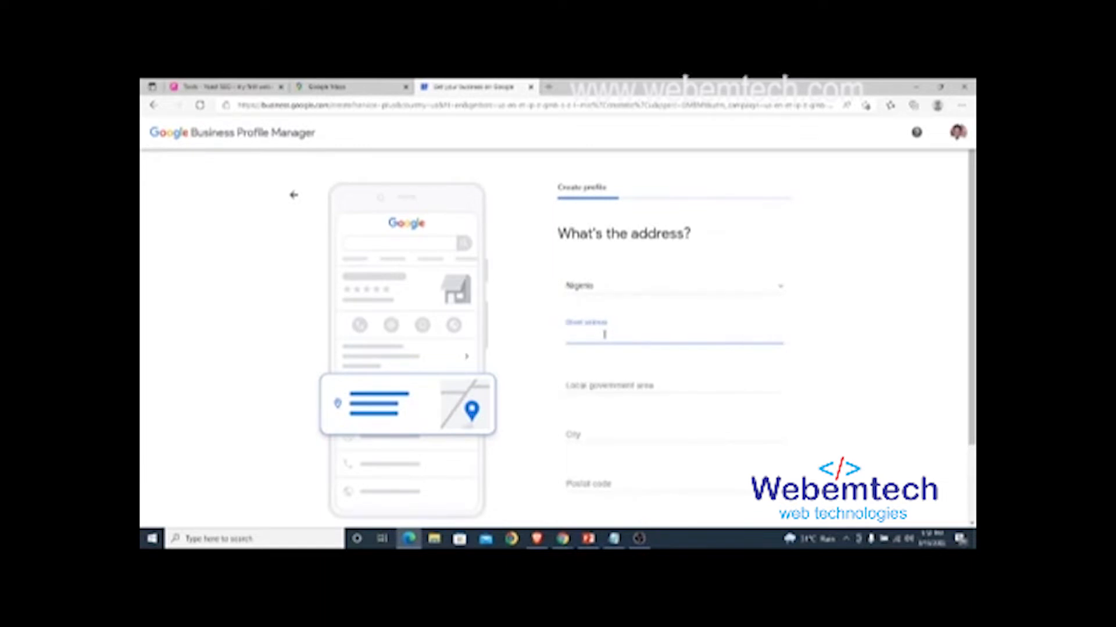
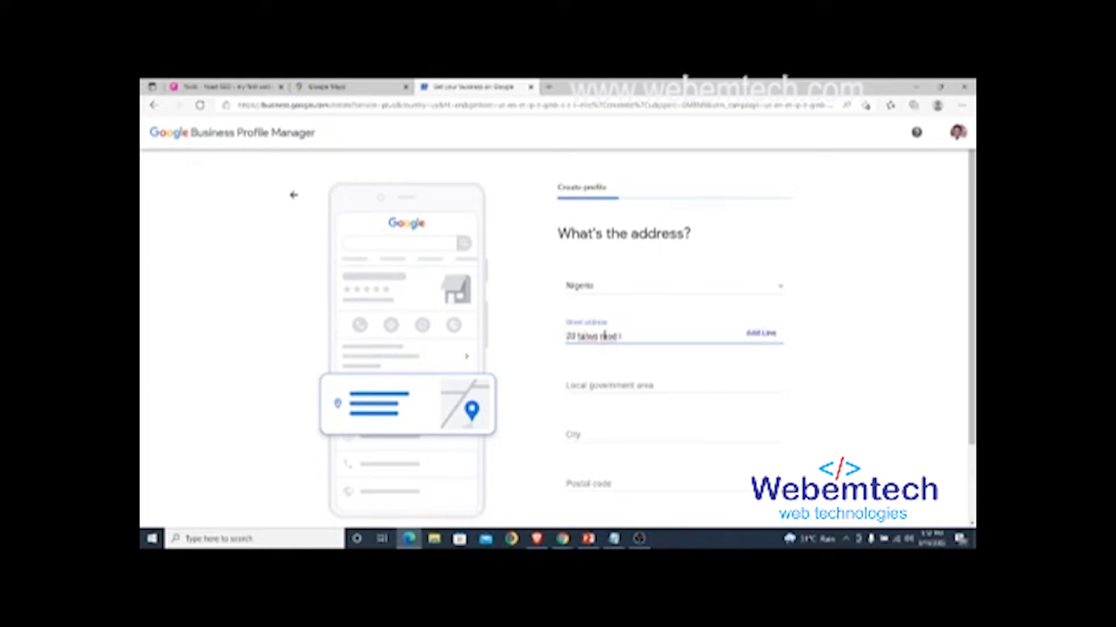
left_click(639, 387)
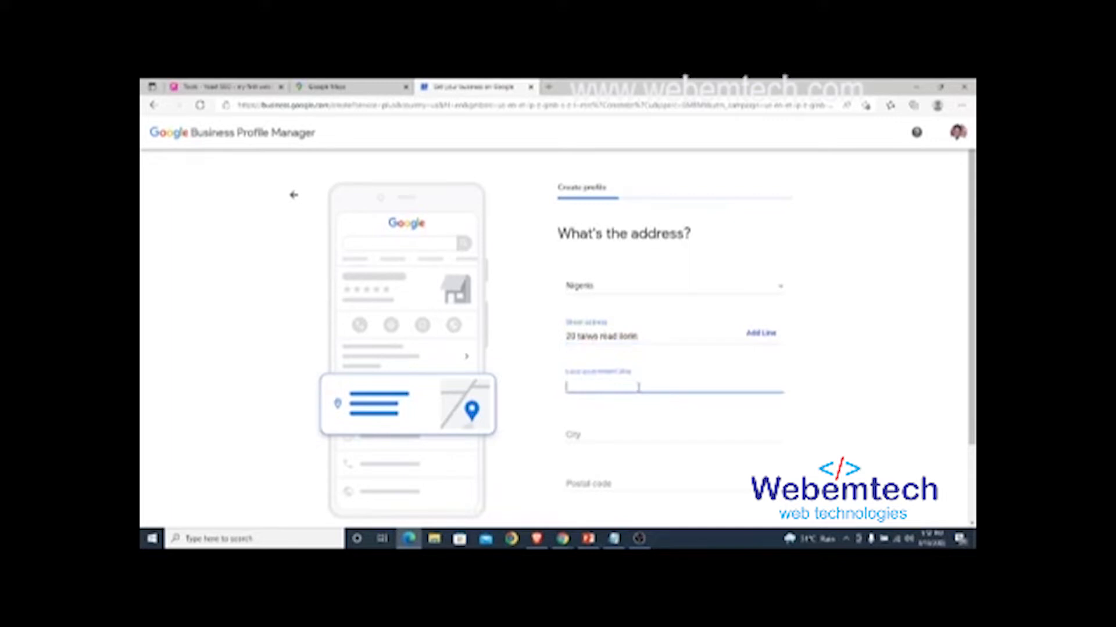
type("Ilorin south")
left_click_drag(640, 336, 618, 336)
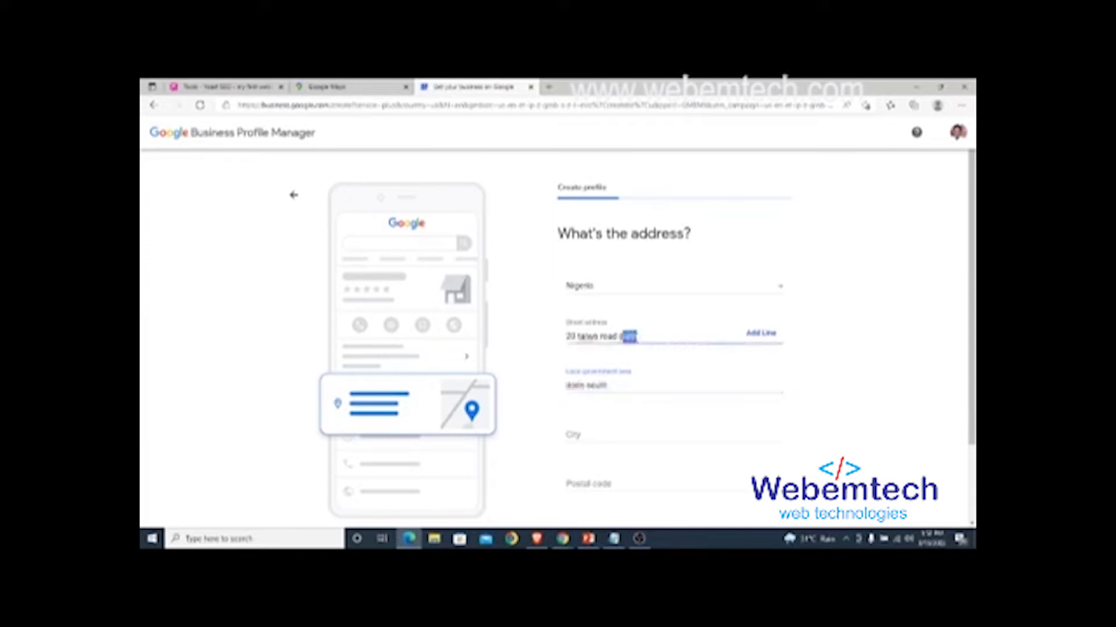
key("BackSpace")
Enter ilorin as the city, then start a new browser tab
scroll(657, 403, "down", 2)
left_click(599, 341)
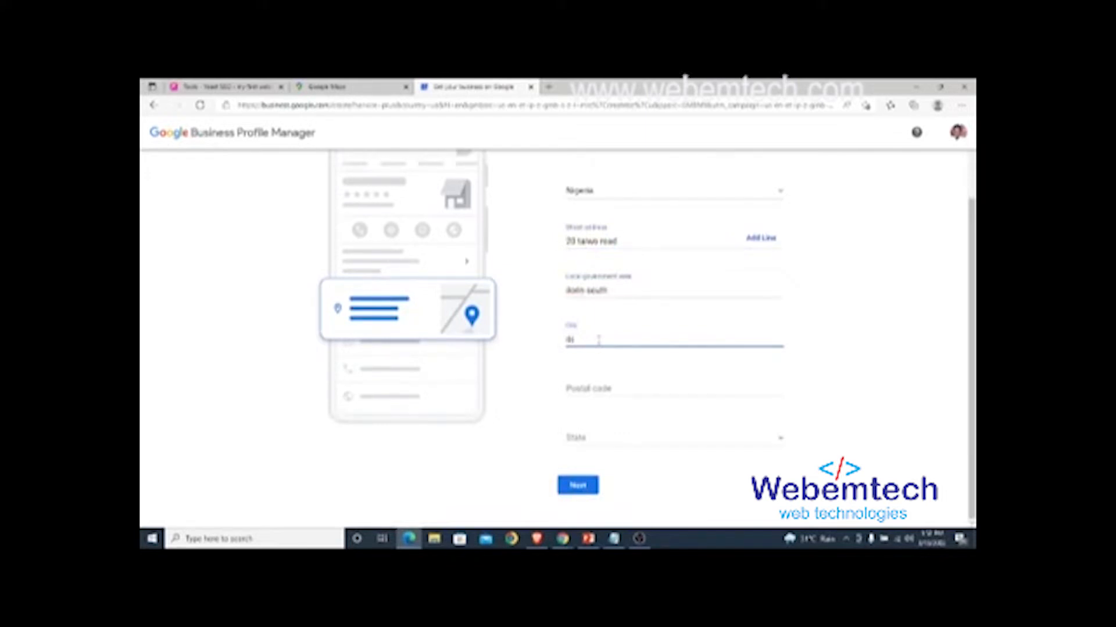
type("ilorin")
left_click(617, 388)
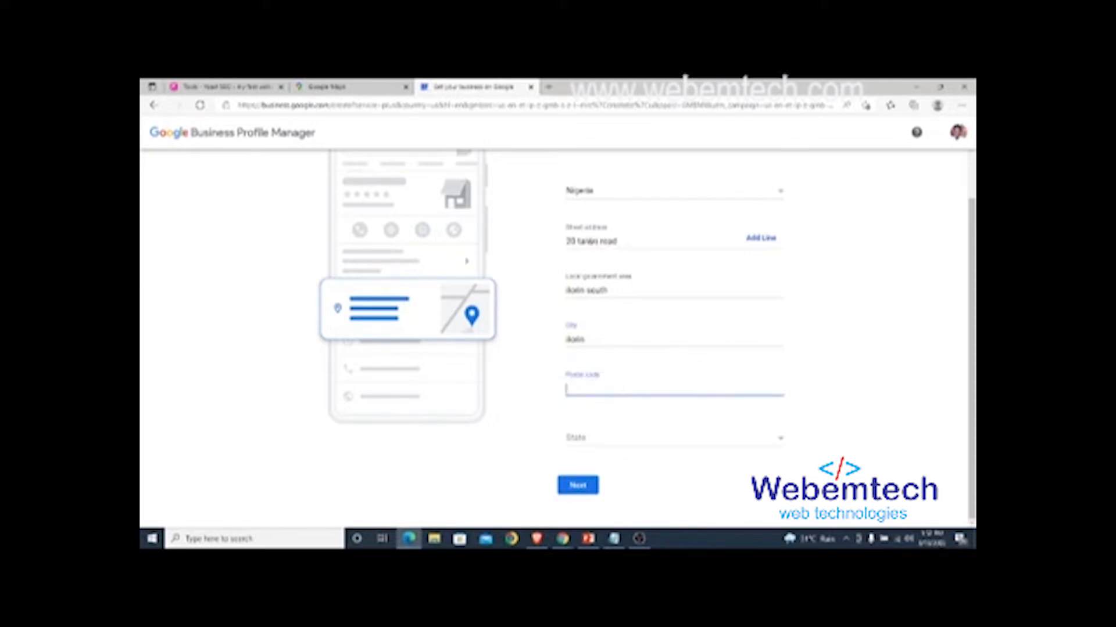
left_click(548, 87)
left_click(510, 103)
Look up the street's postal code on Google and copy the result, 240241
type("google.com")
key("Return")
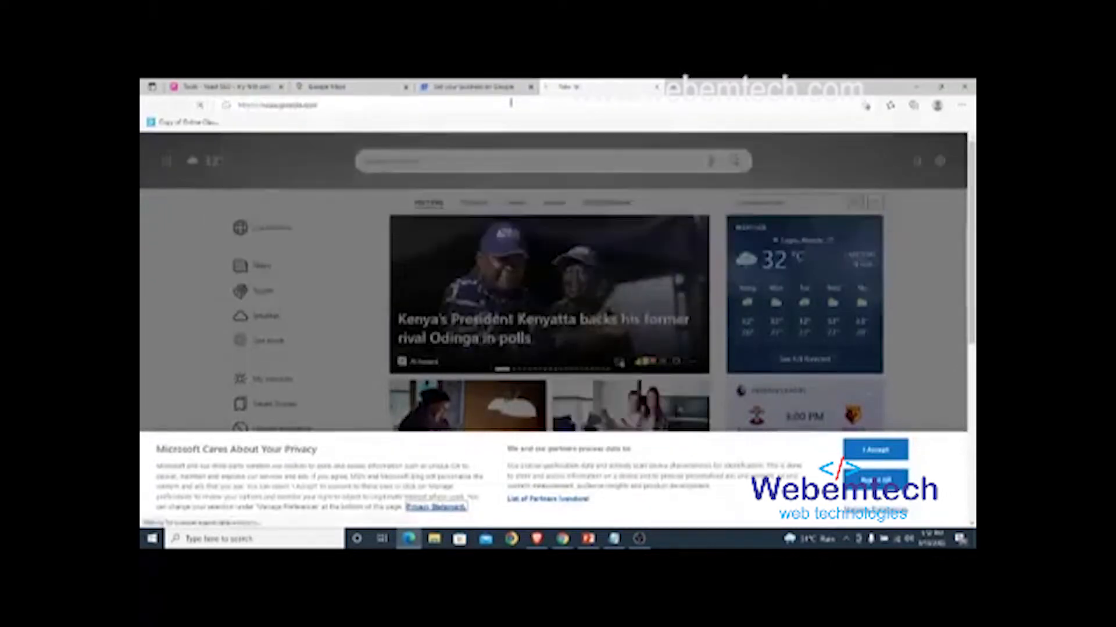
type("taa")
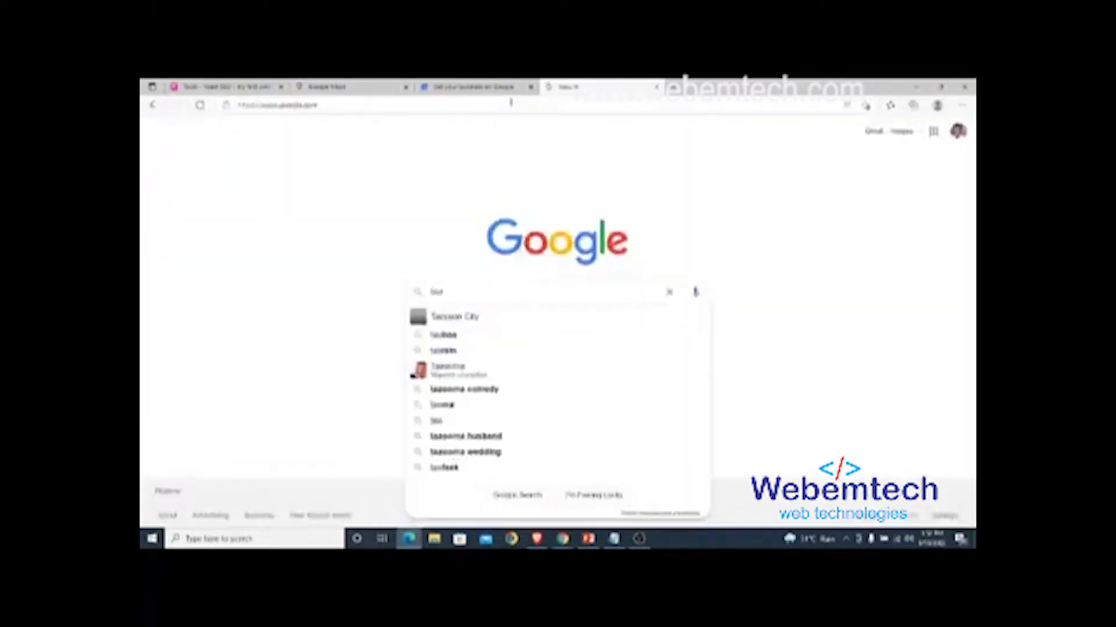
type("iwo p")
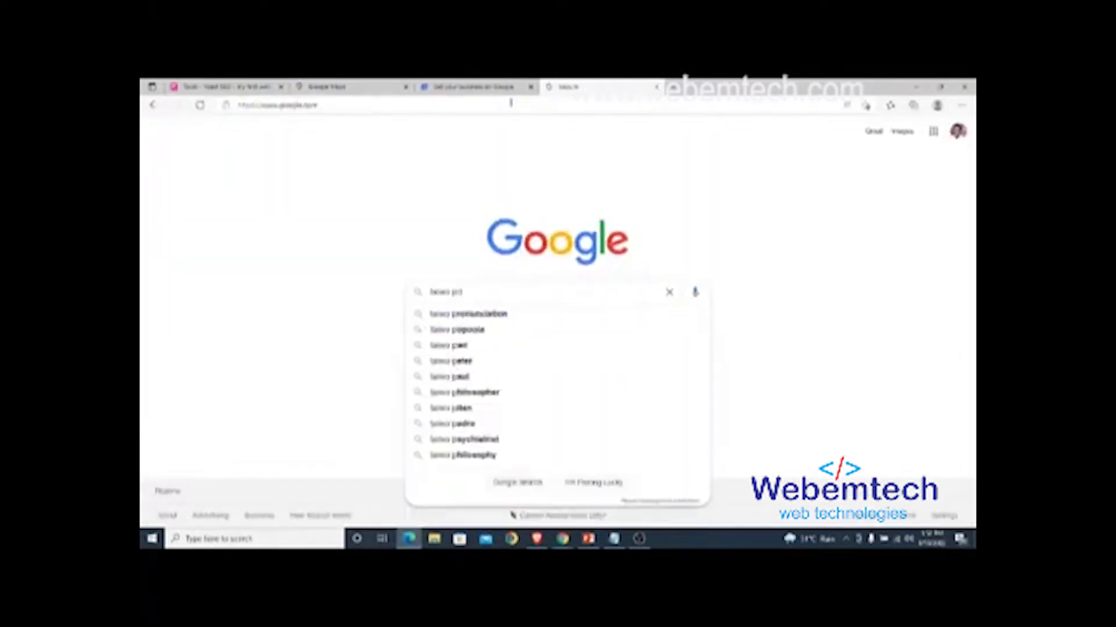
type("ostal")
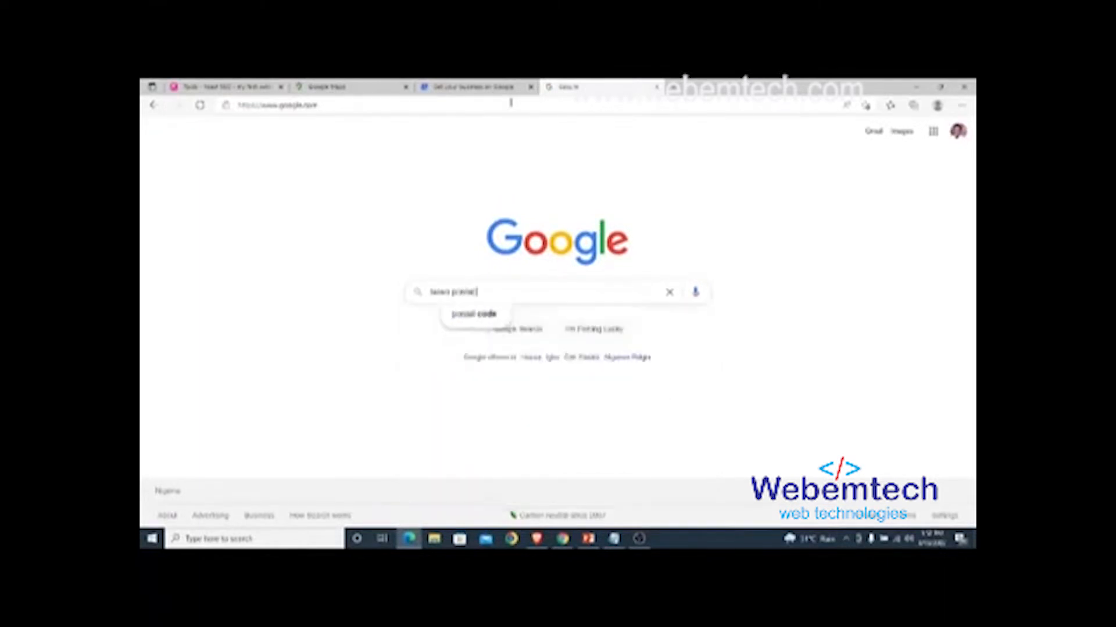
type(" code")
key("Return")
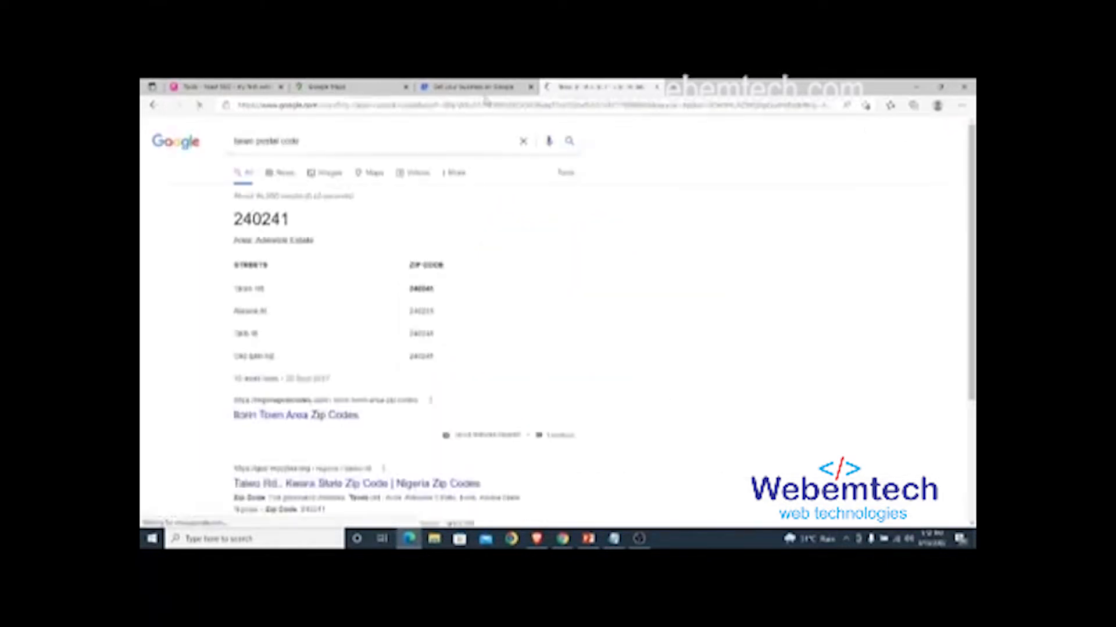
left_click_drag(294, 224, 234, 226)
key("ctrl+c")
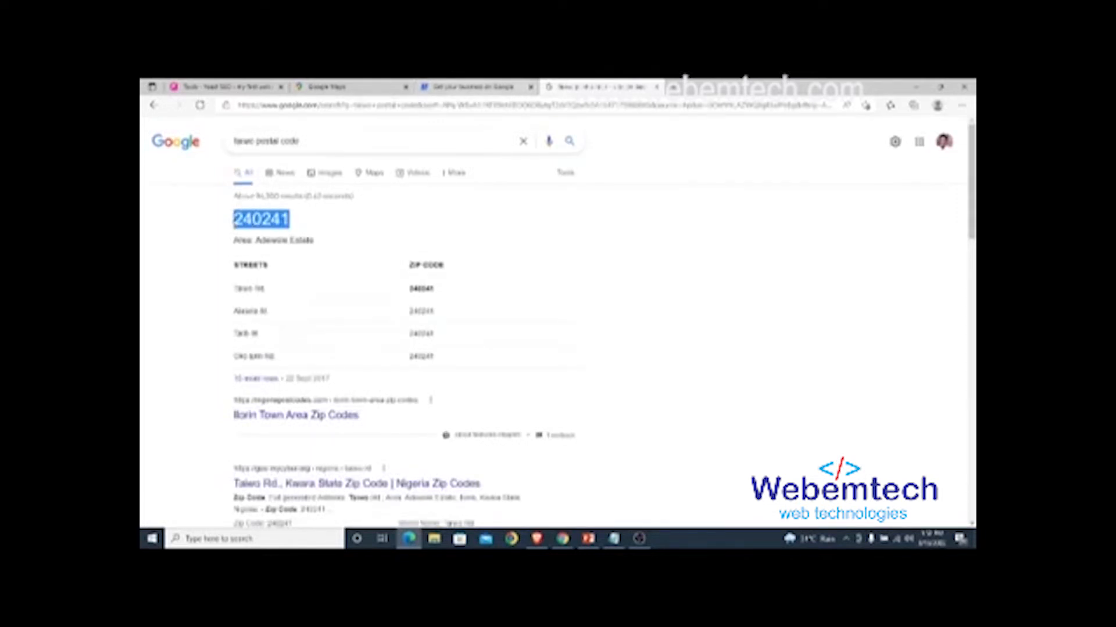
left_click(439, 87)
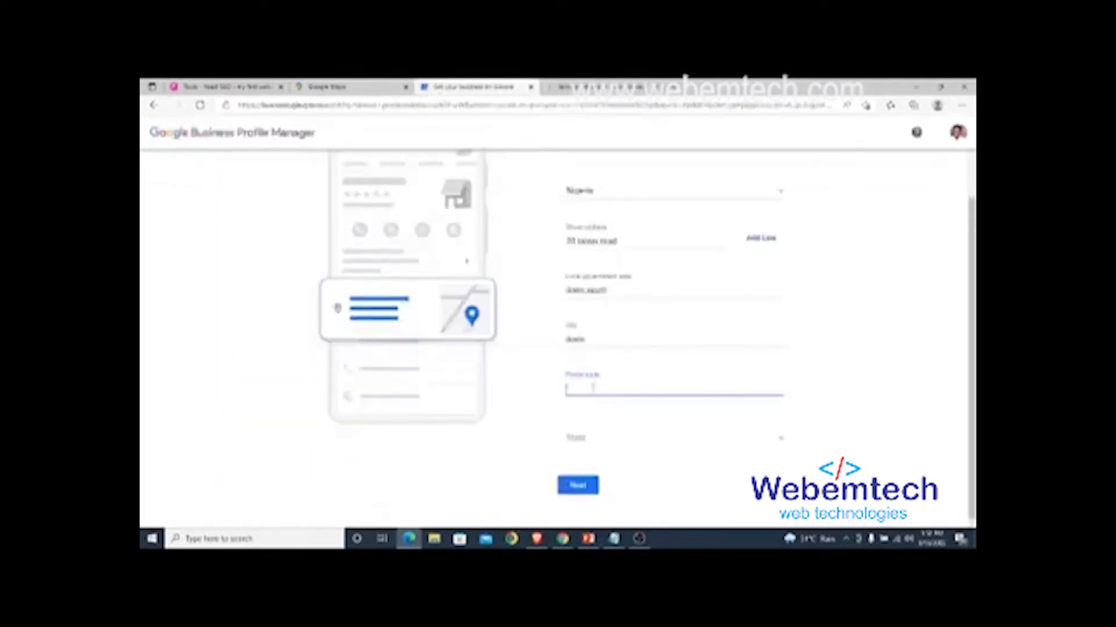
Fill in postal code 240241 and state Kwara, then advance the setup
key("ctrl+v")
left_click(598, 440)
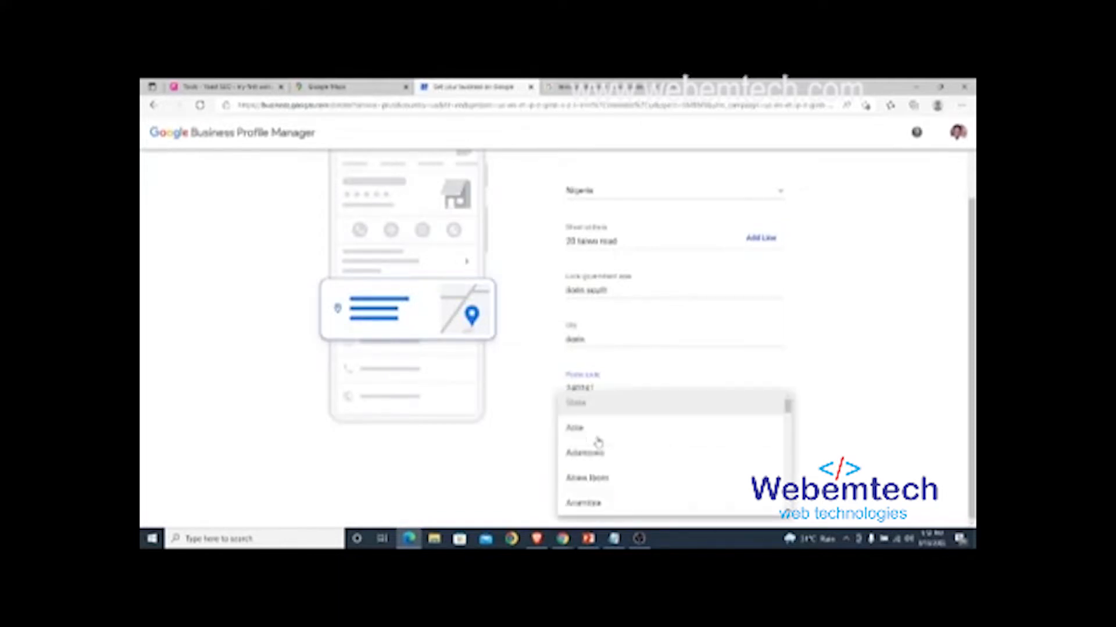
scroll(593, 450, "down", 10)
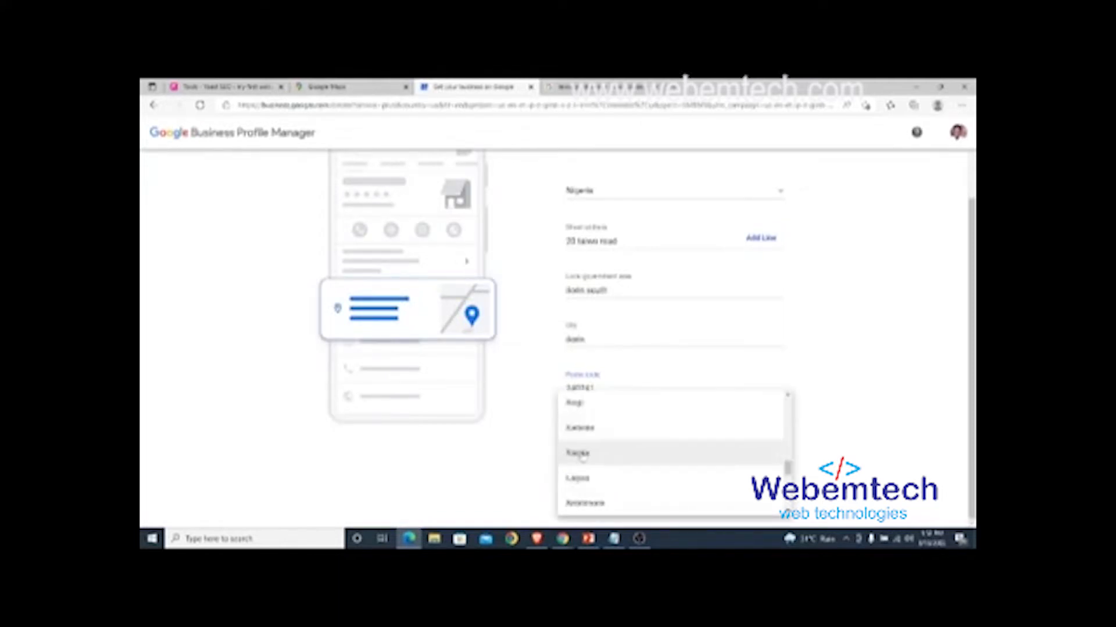
left_click(585, 459)
left_click(581, 484)
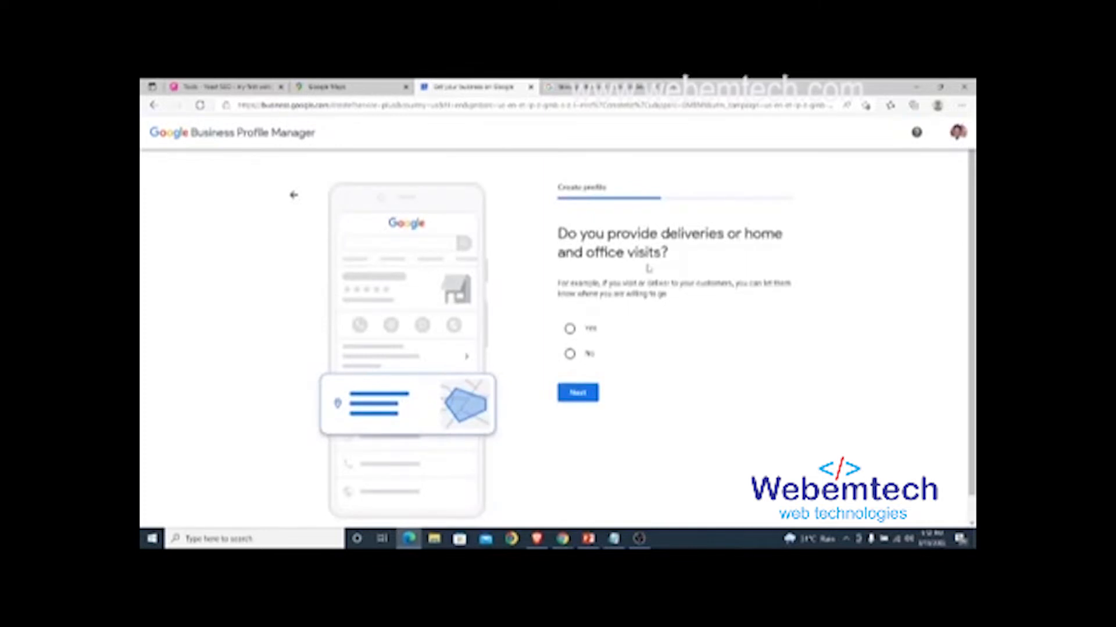
Answer No to deliveries, keep the phone number, and mark the business as having no website
left_click(569, 353)
left_click(581, 392)
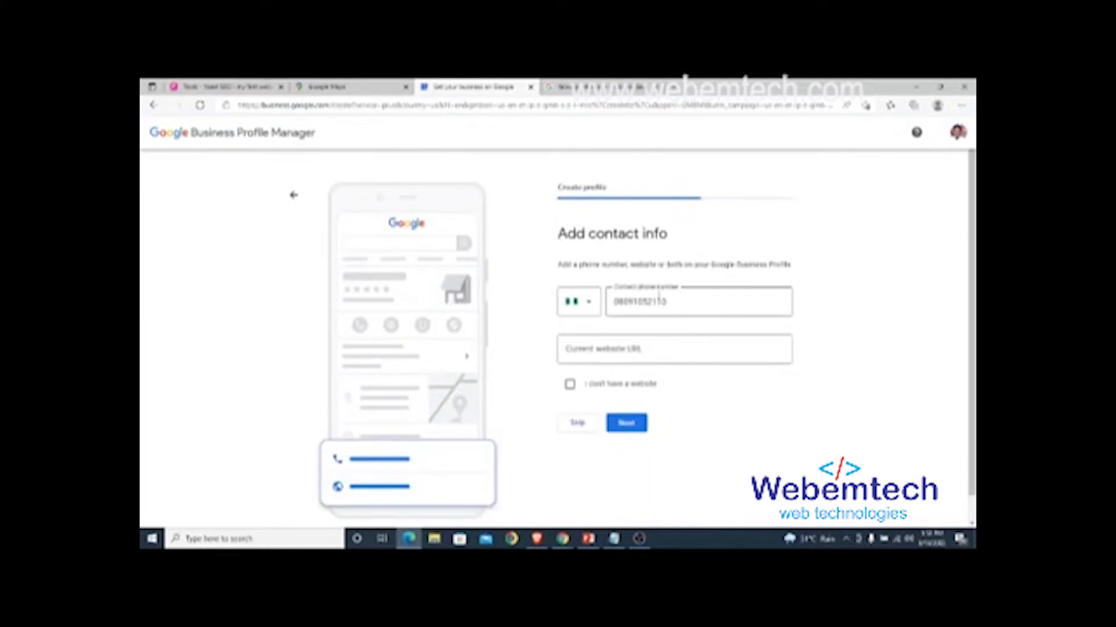
left_click(676, 302)
left_click(587, 357)
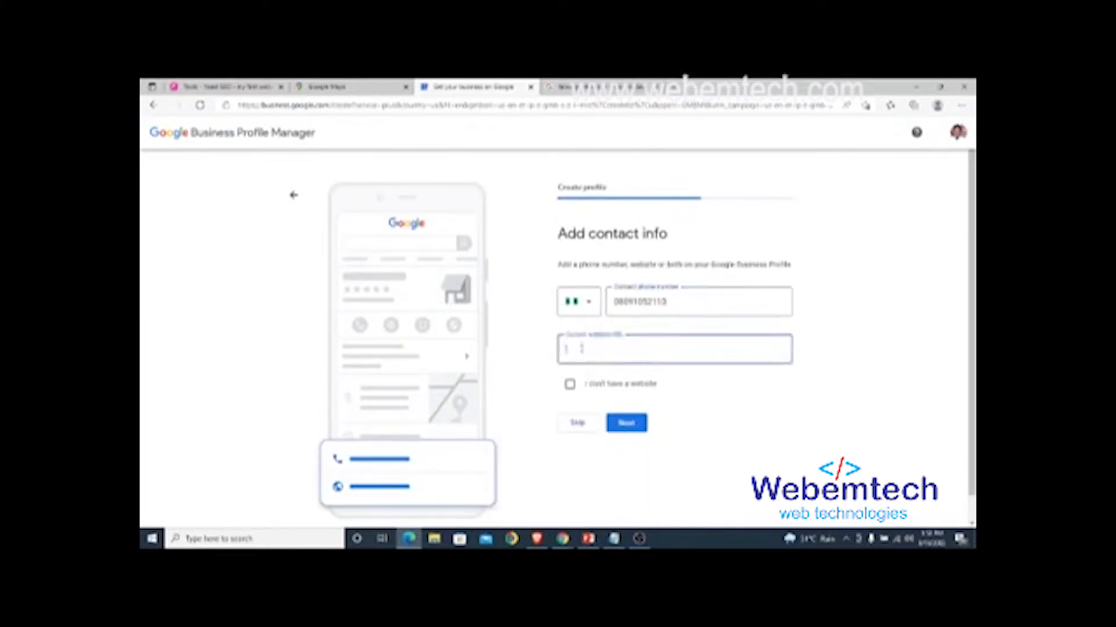
left_click(570, 384)
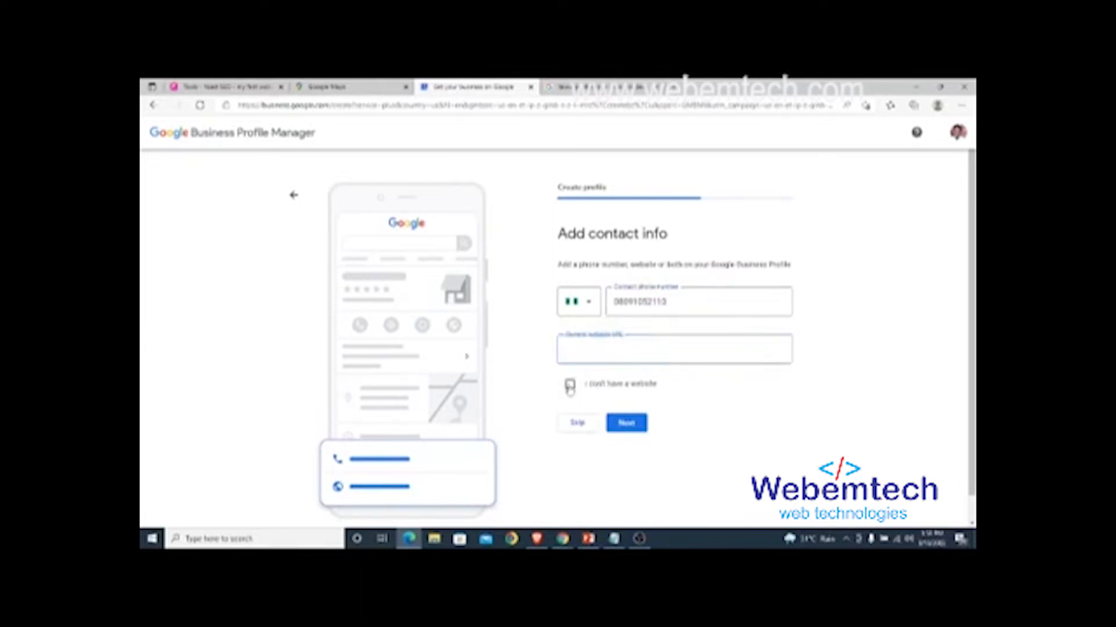
left_click(617, 421)
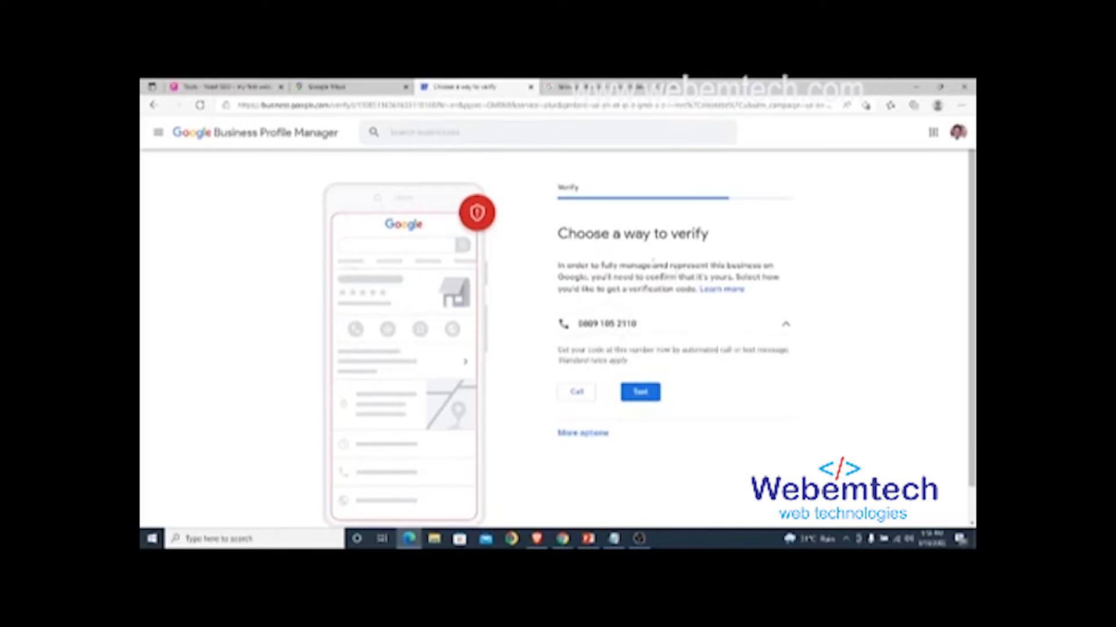
Verify the business with the 6-digit code sent by text, then continue past the confirmation
left_click(641, 394)
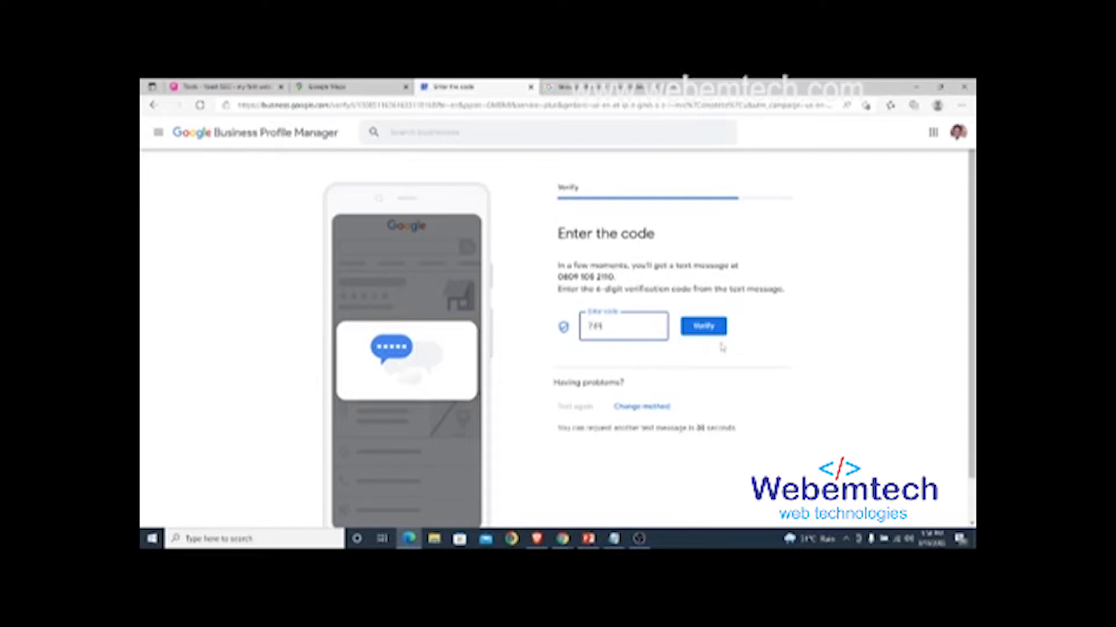
left_click(702, 329)
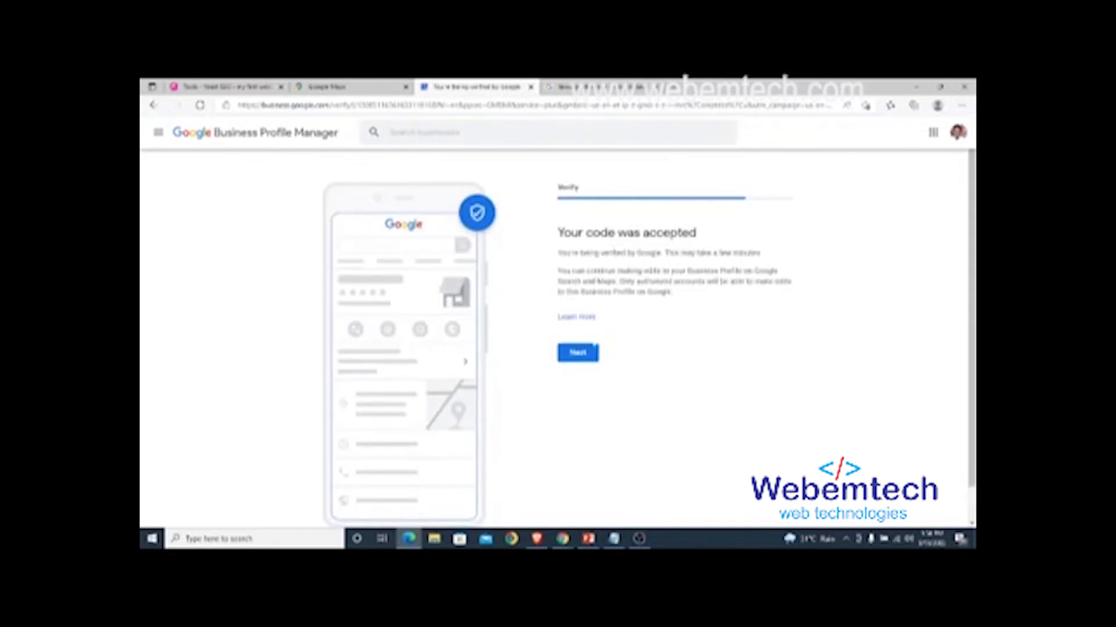
left_click(577, 353)
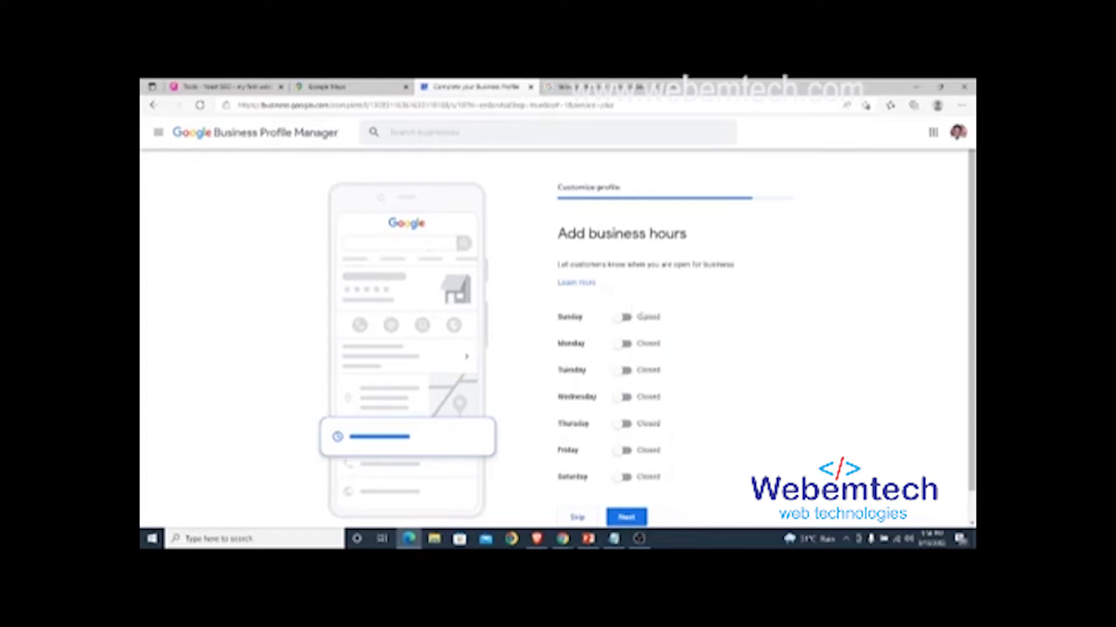
Open Monday, Tuesday and Wednesday with hours 8:00 AM–5:00 PM
scroll(641, 332, "down", 1)
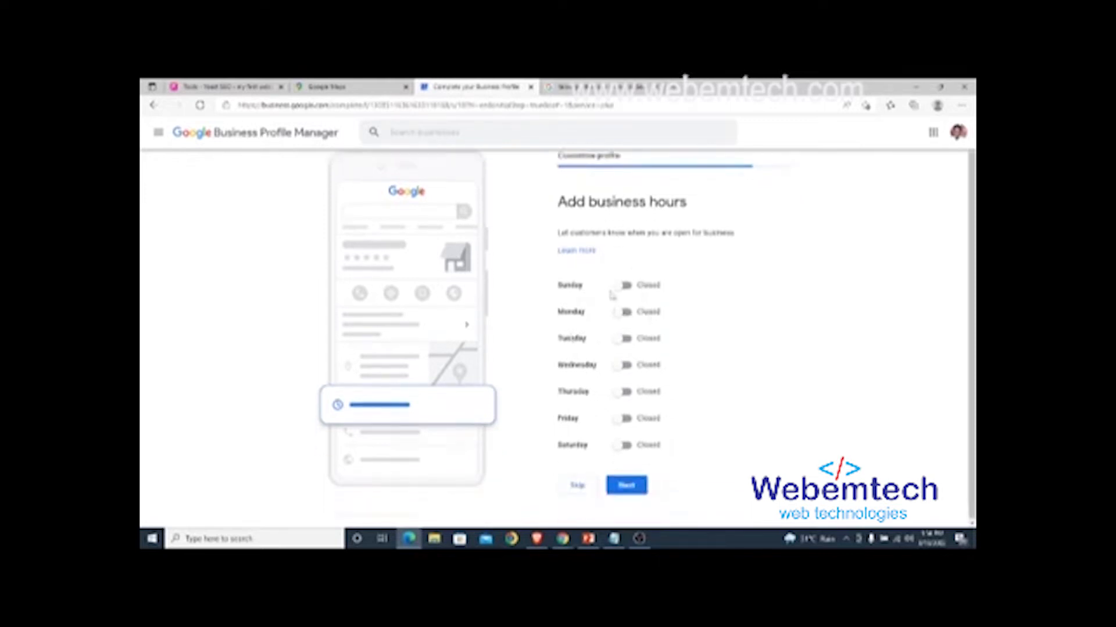
left_click(626, 314)
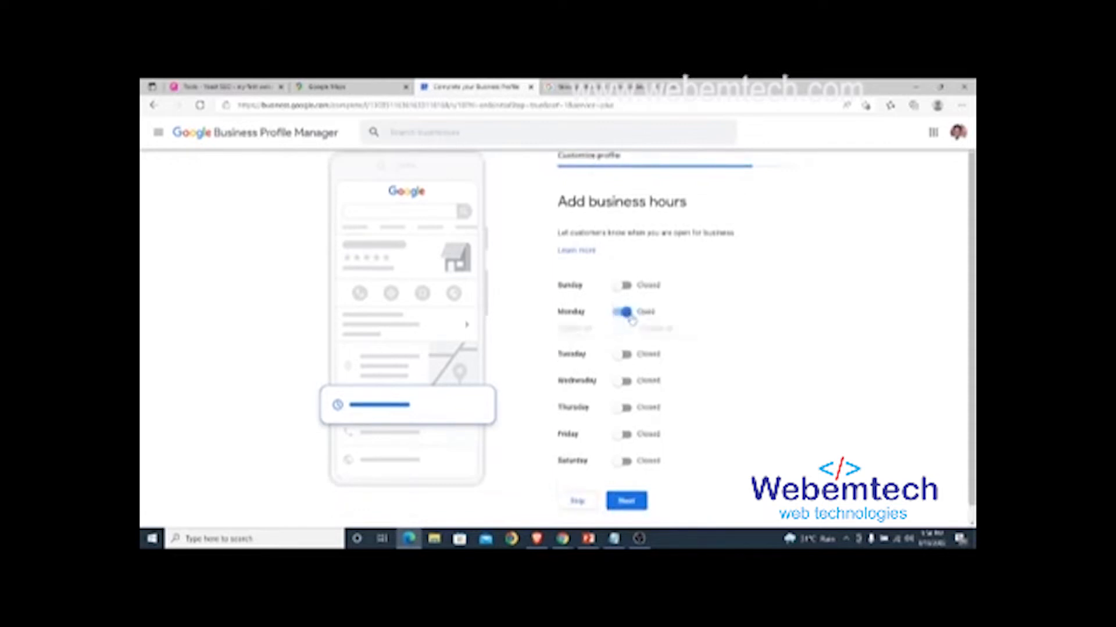
left_click(588, 326)
scroll(604, 375, "down", 2)
scroll(604, 375, "down", 5)
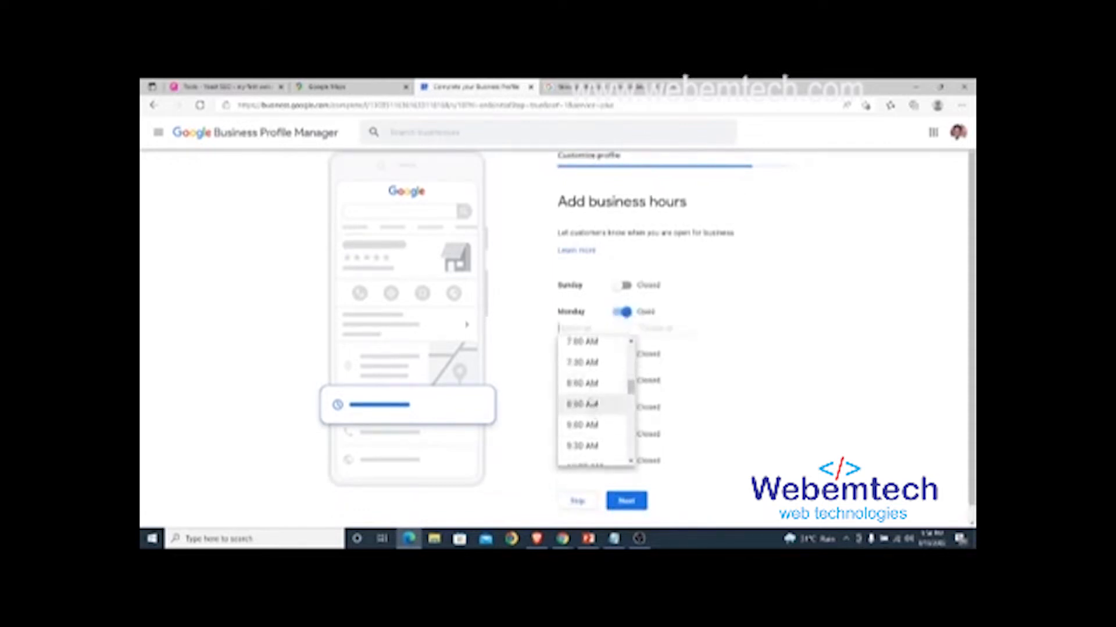
left_click(587, 383)
left_click(659, 329)
scroll(661, 377, "down", 12)
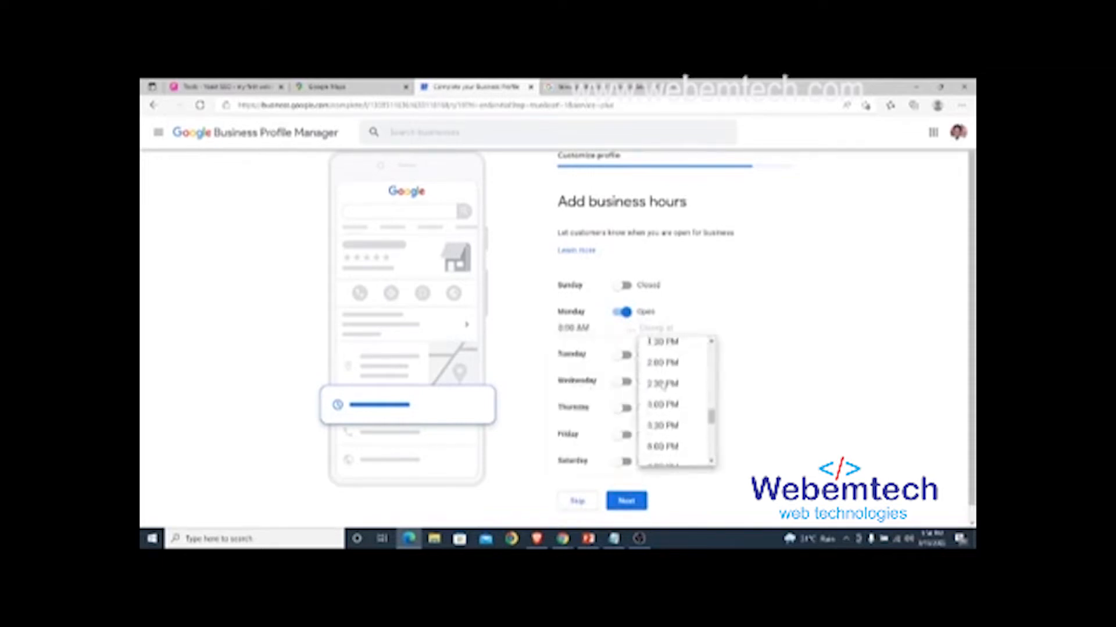
scroll(663, 381, "up", 3)
scroll(662, 384, "down", 2)
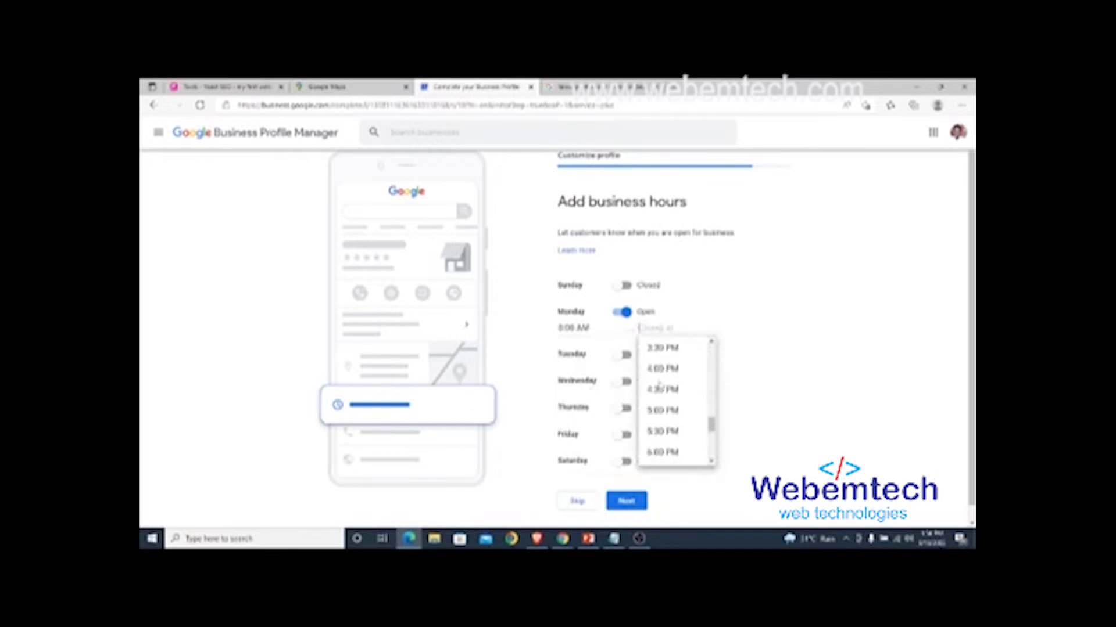
left_click(664, 412)
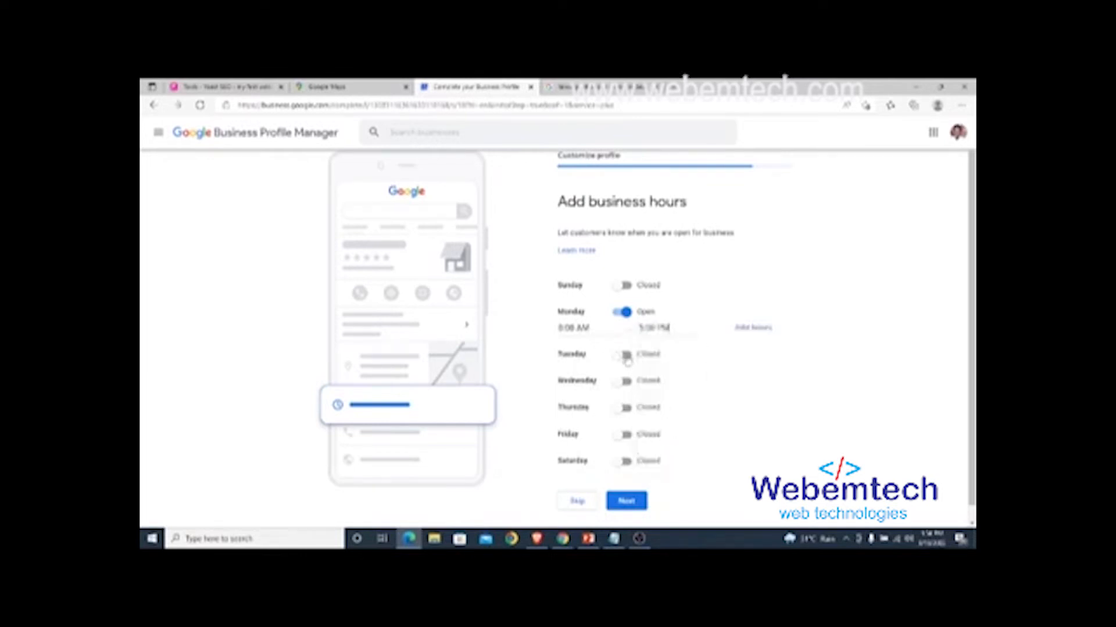
left_click(623, 354)
left_click(587, 372)
scroll(583, 417, "down", 4)
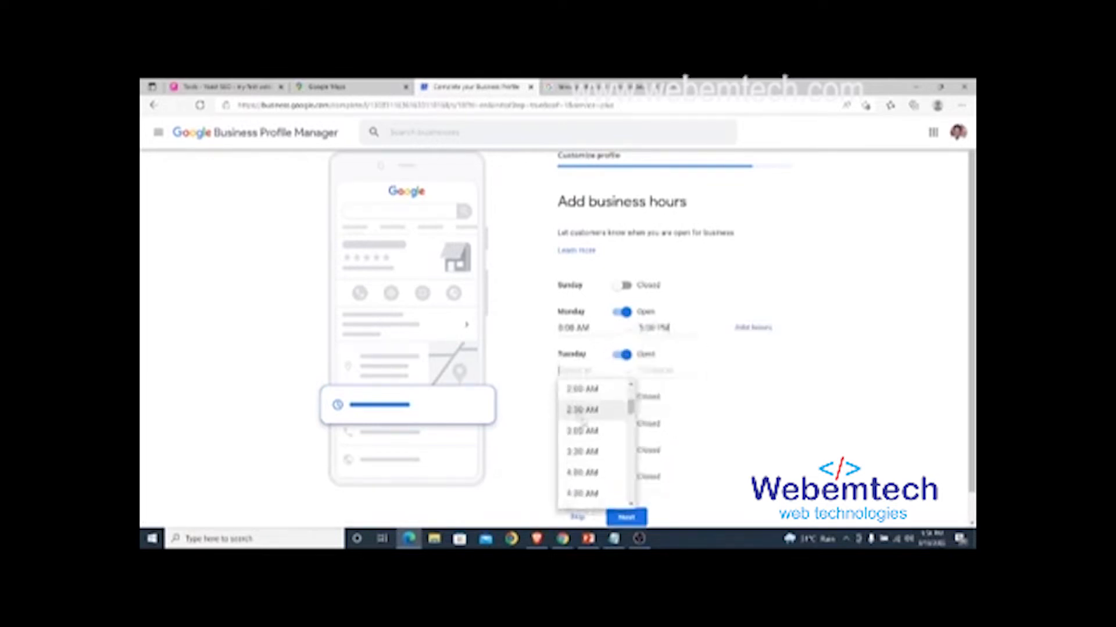
scroll(585, 422, "down", 4)
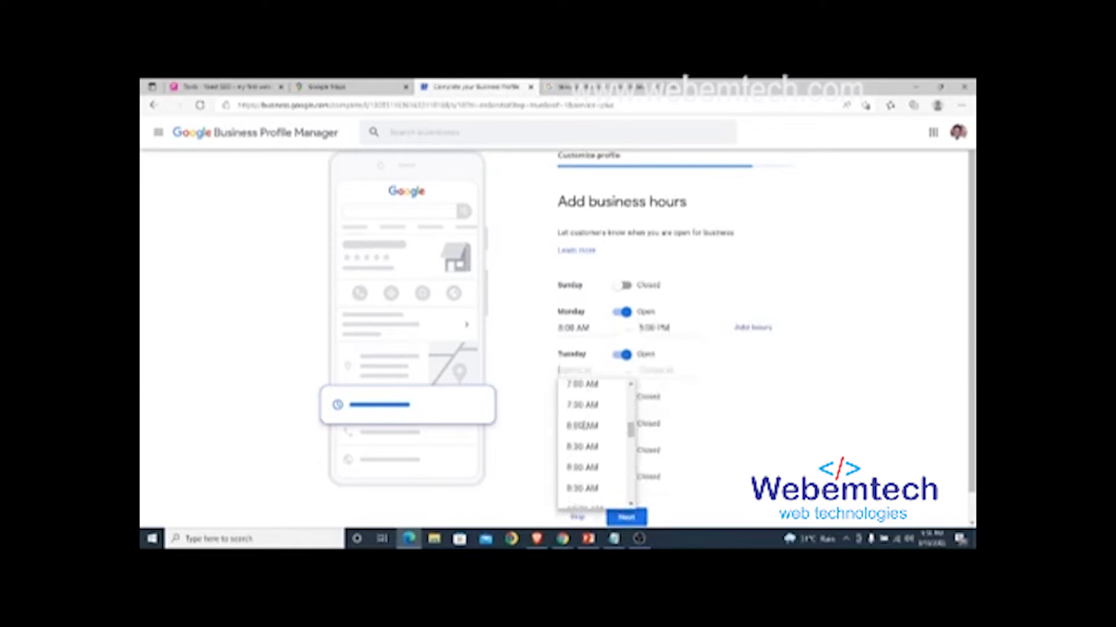
left_click(583, 432)
left_click(654, 370)
scroll(663, 436, "down", 11)
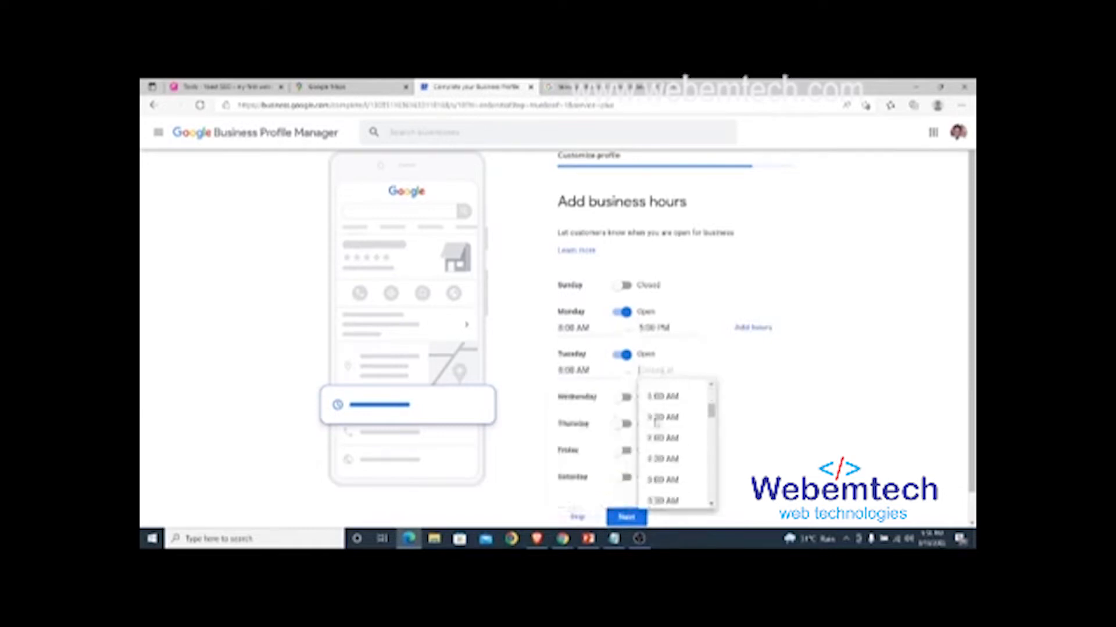
scroll(652, 438, "down", 3)
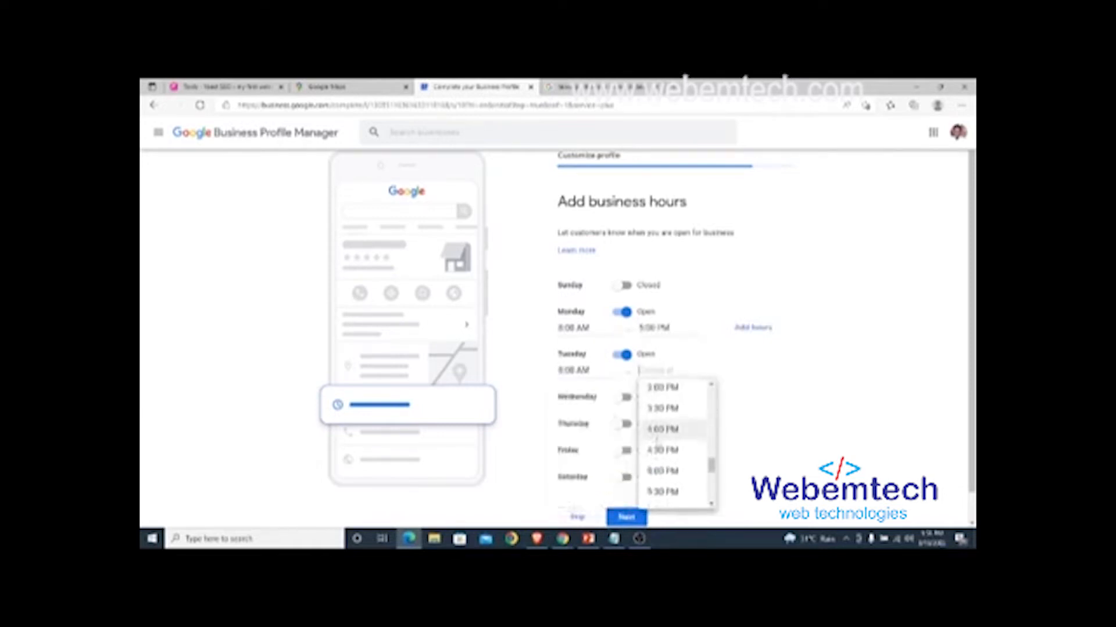
left_click(663, 470)
left_click(625, 397)
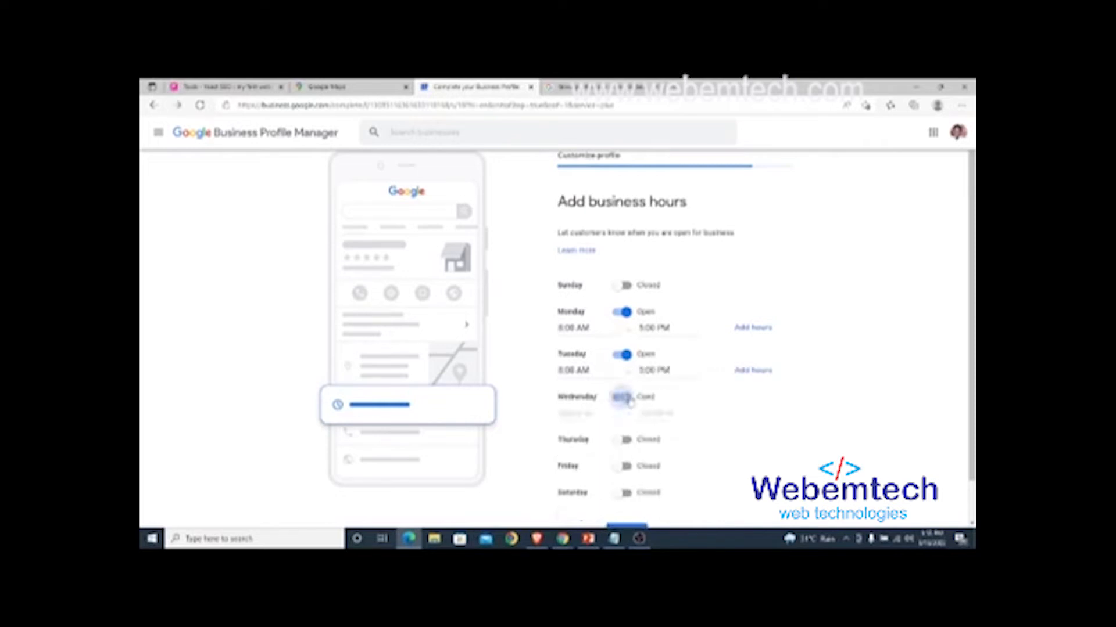
left_click(588, 409)
scroll(589, 447, "down", 5)
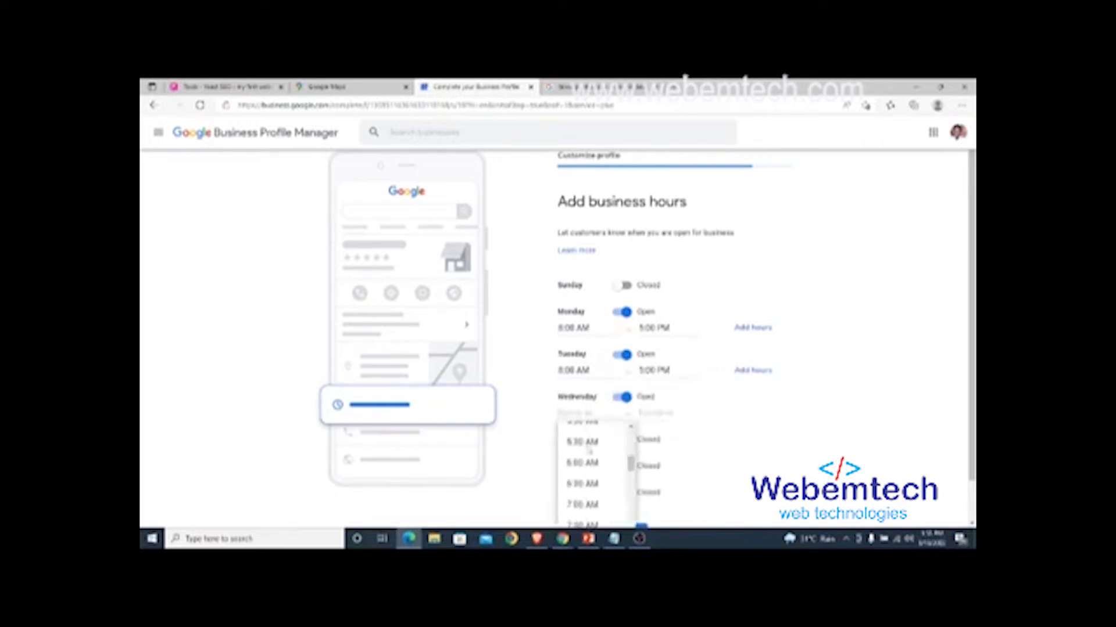
scroll(588, 450, "down", 3)
left_click(588, 466)
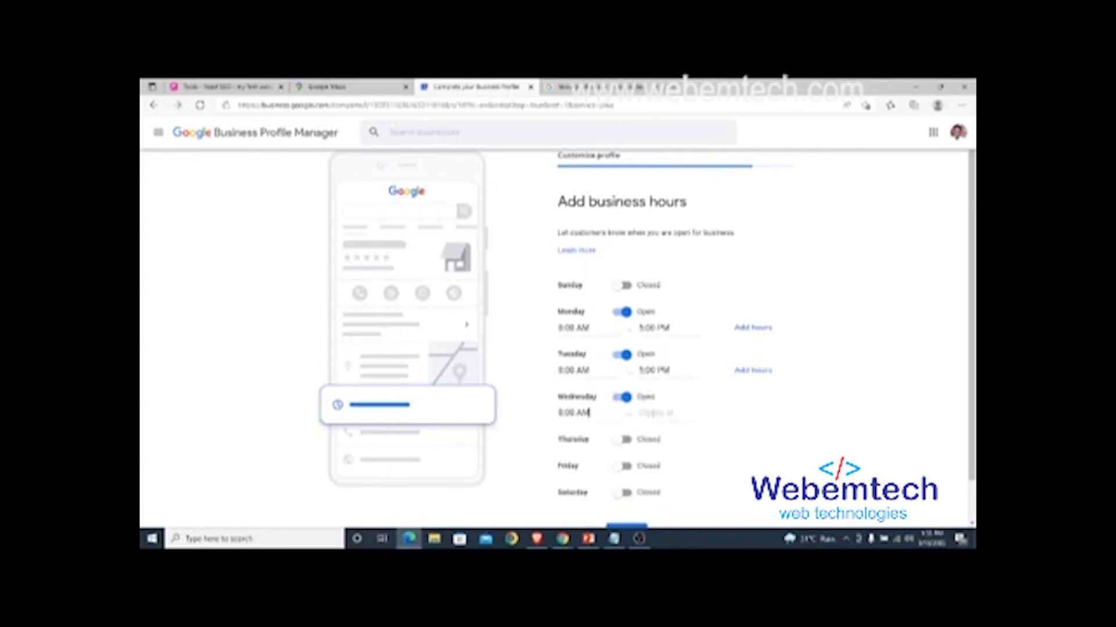
left_click(656, 412)
scroll(672, 462, "down", 8)
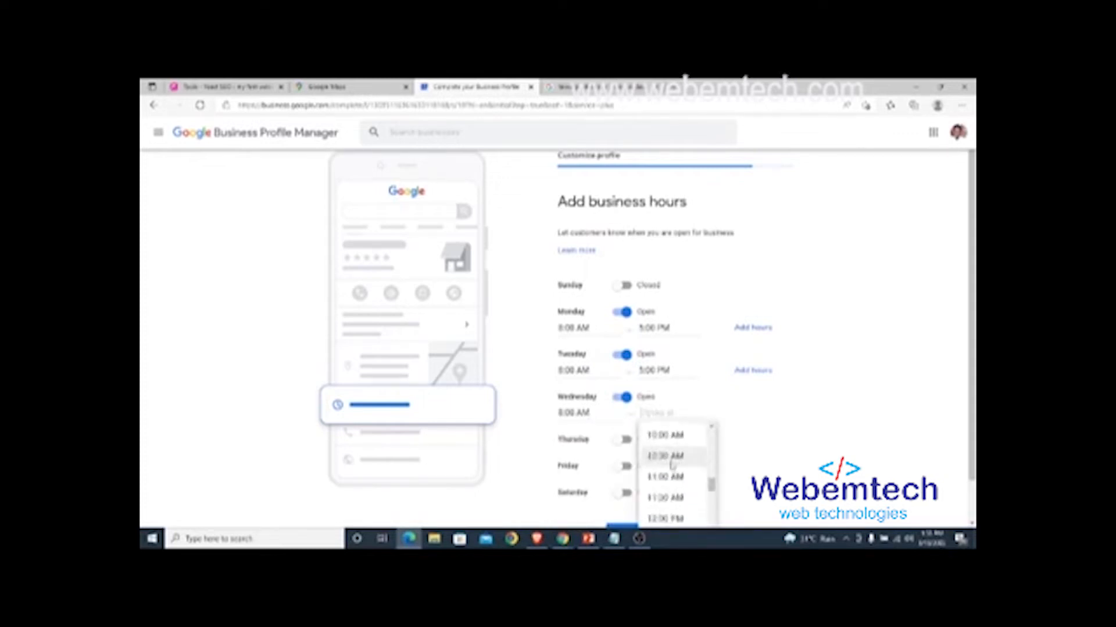
scroll(671, 463, "down", 5)
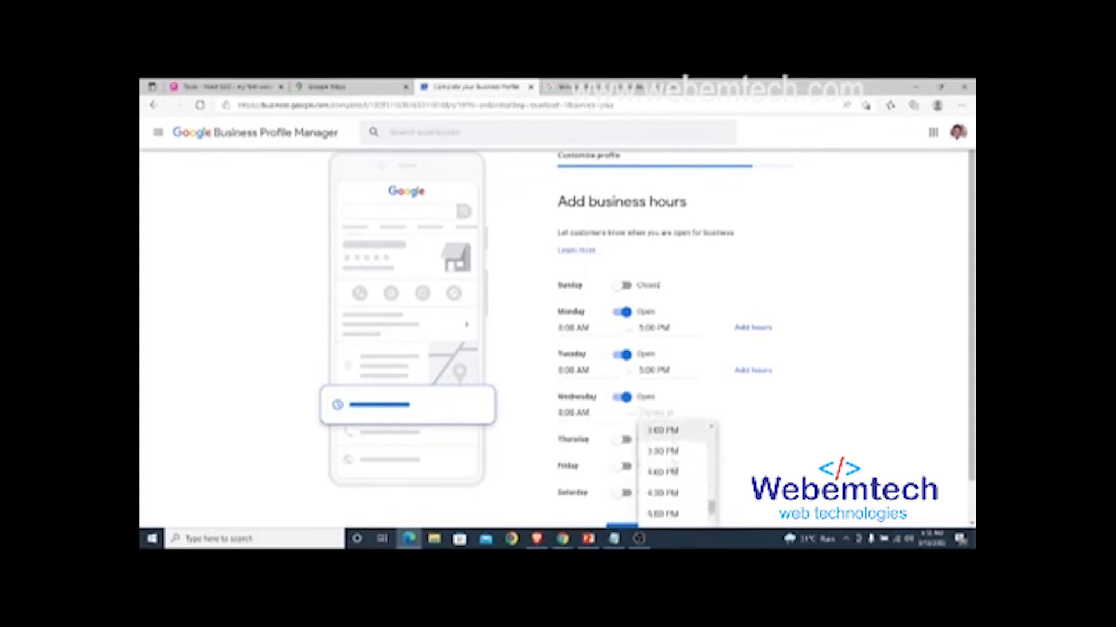
left_click(664, 475)
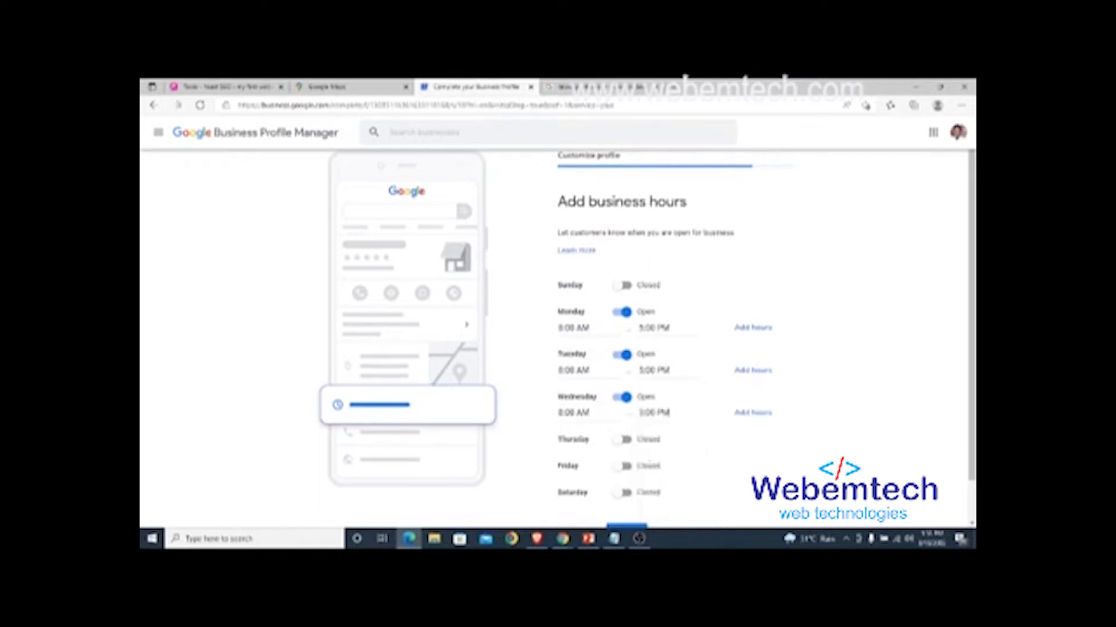
Open Thursday and Friday with hours 8:00 AM–5:00 PM
left_click(622, 440)
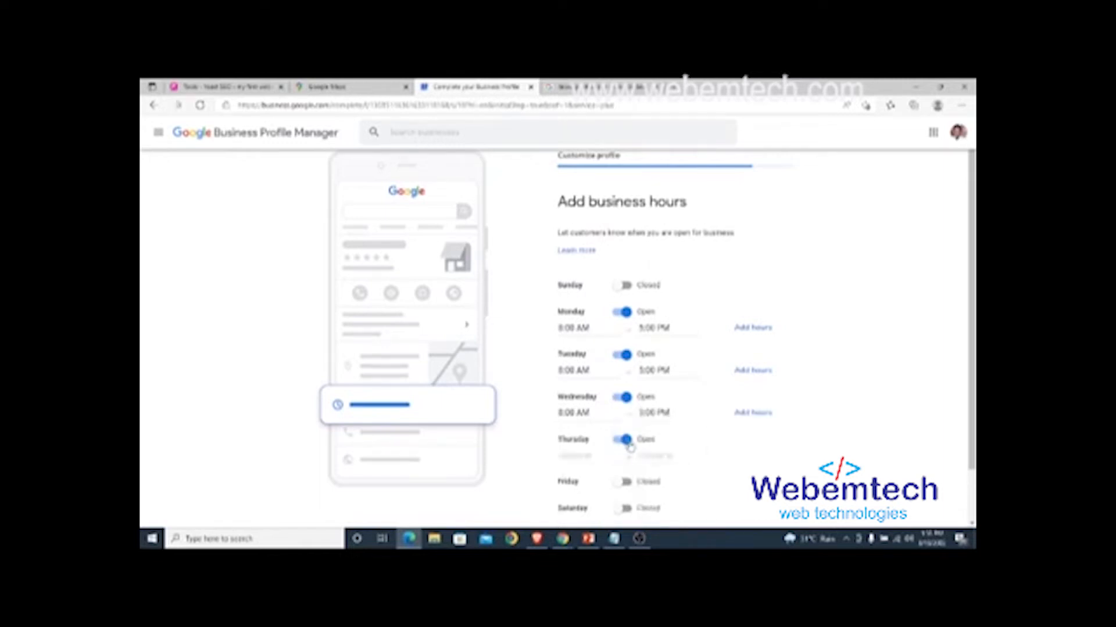
left_click(577, 454)
scroll(587, 488, "down", 5)
scroll(715, 453, "down", 1)
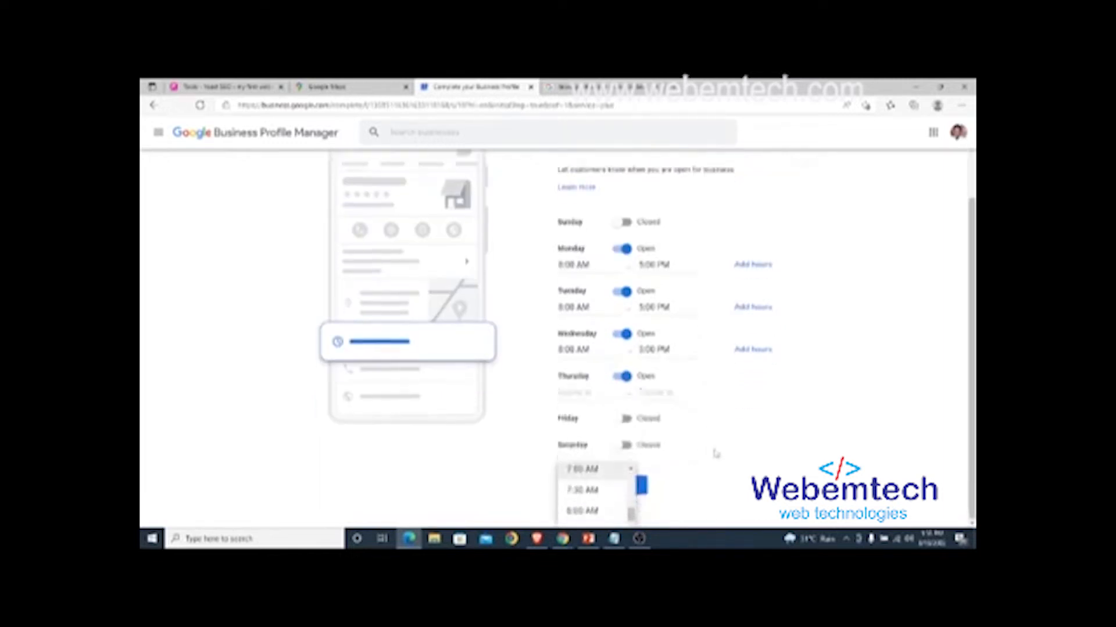
scroll(601, 485, "down", 3)
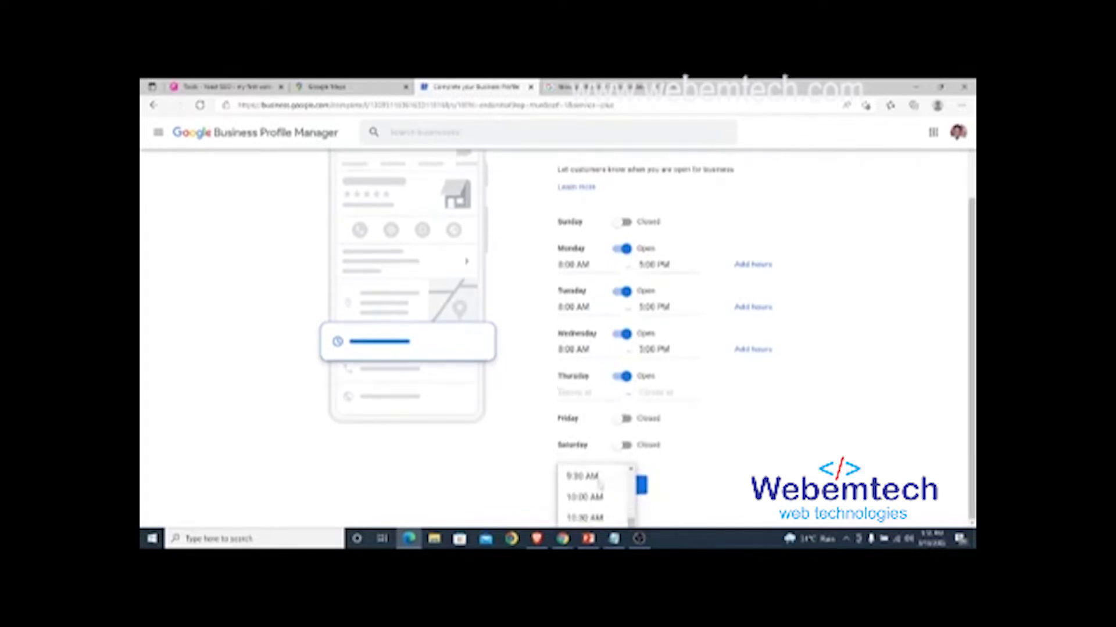
scroll(600, 485, "up", 3)
left_click(587, 477)
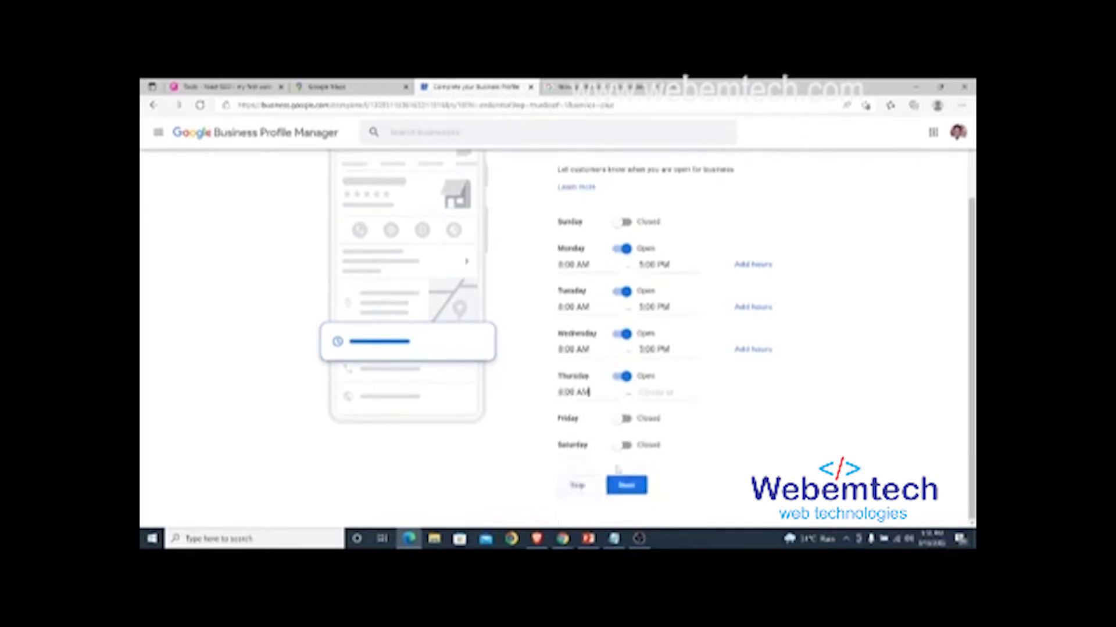
left_click(671, 391)
scroll(674, 465, "down", 7)
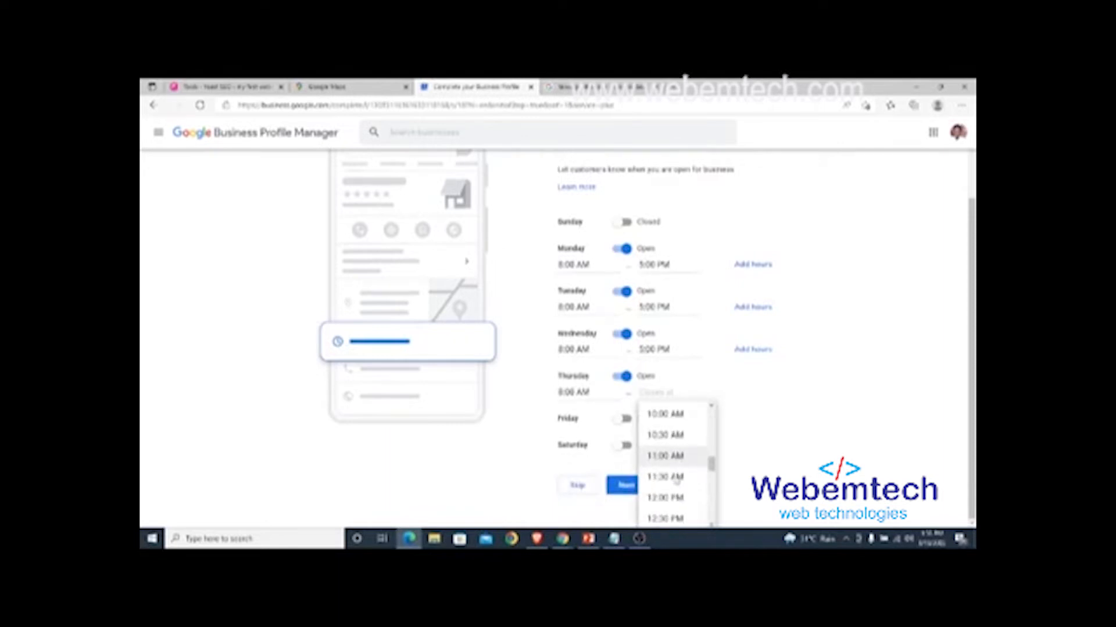
scroll(675, 478, "down", 4)
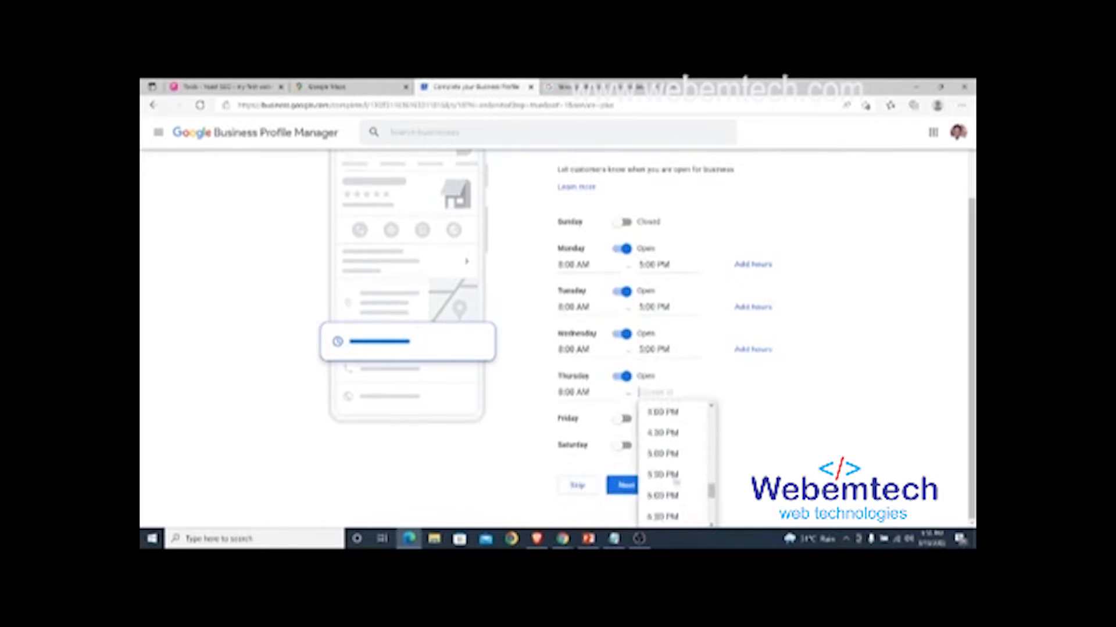
left_click(662, 454)
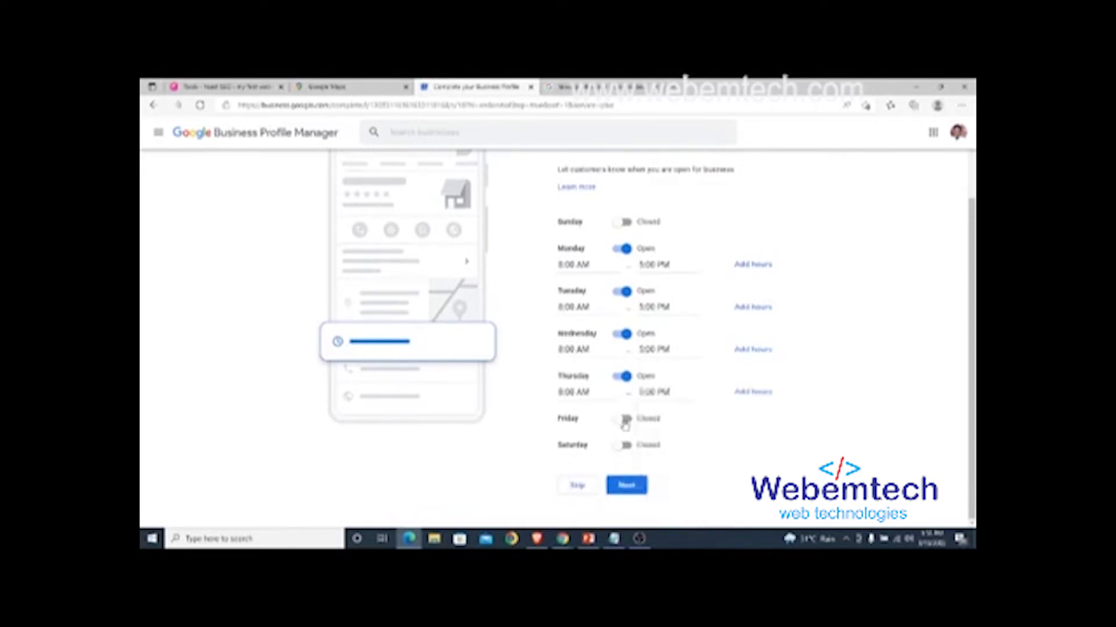
left_click(624, 419)
left_click(575, 436)
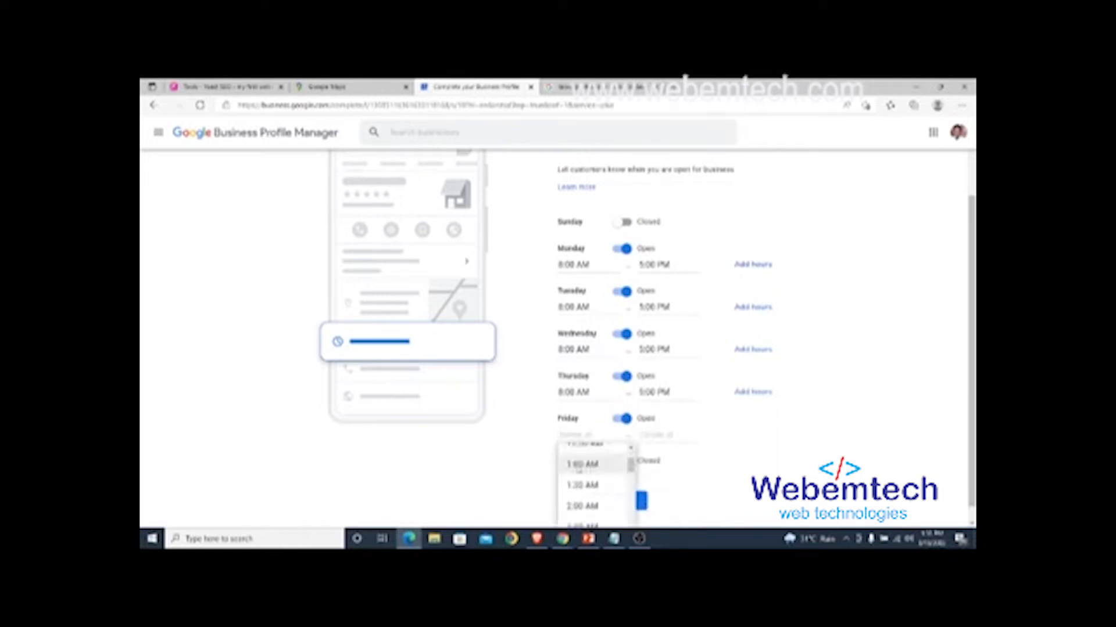
scroll(580, 472, "down", 8)
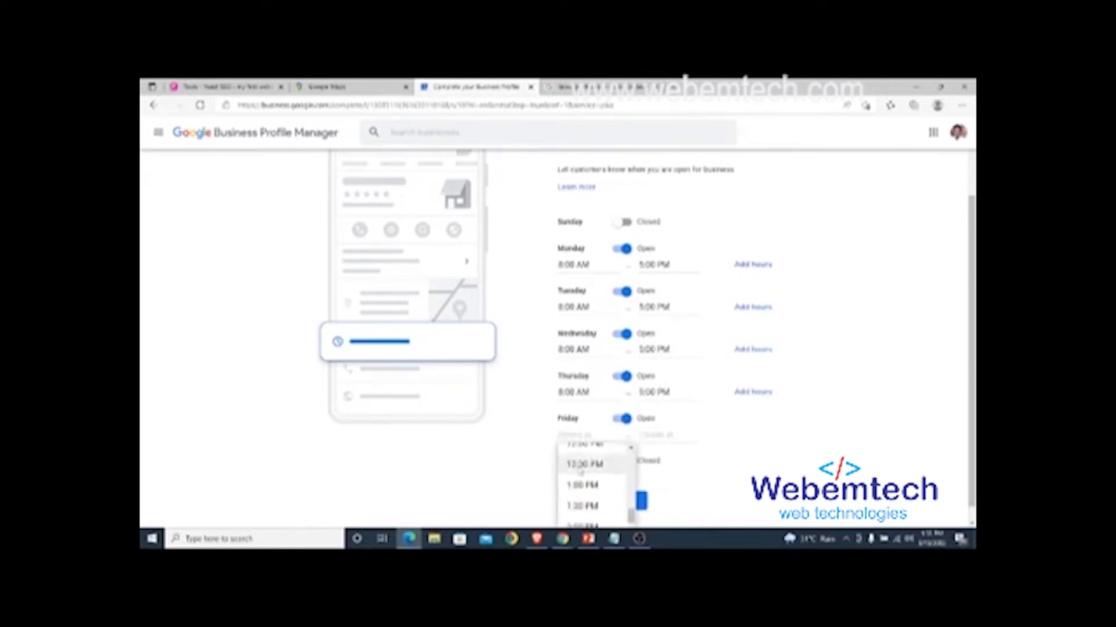
scroll(580, 473, "up", 3)
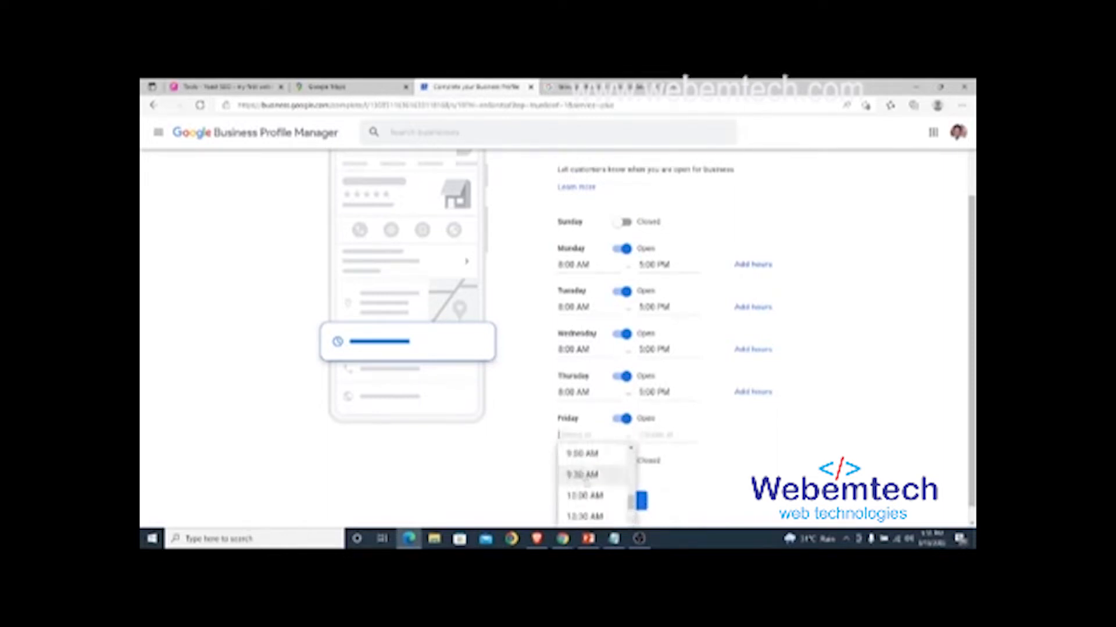
scroll(585, 478, "up", 2)
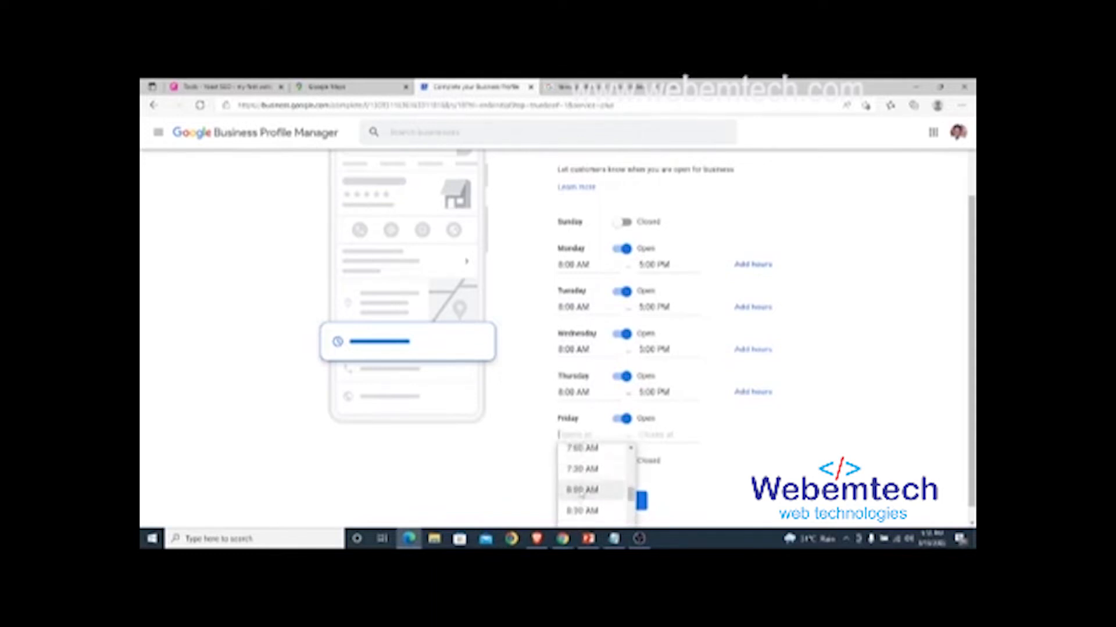
left_click(581, 491)
left_click(655, 434)
scroll(668, 482, "down", 4)
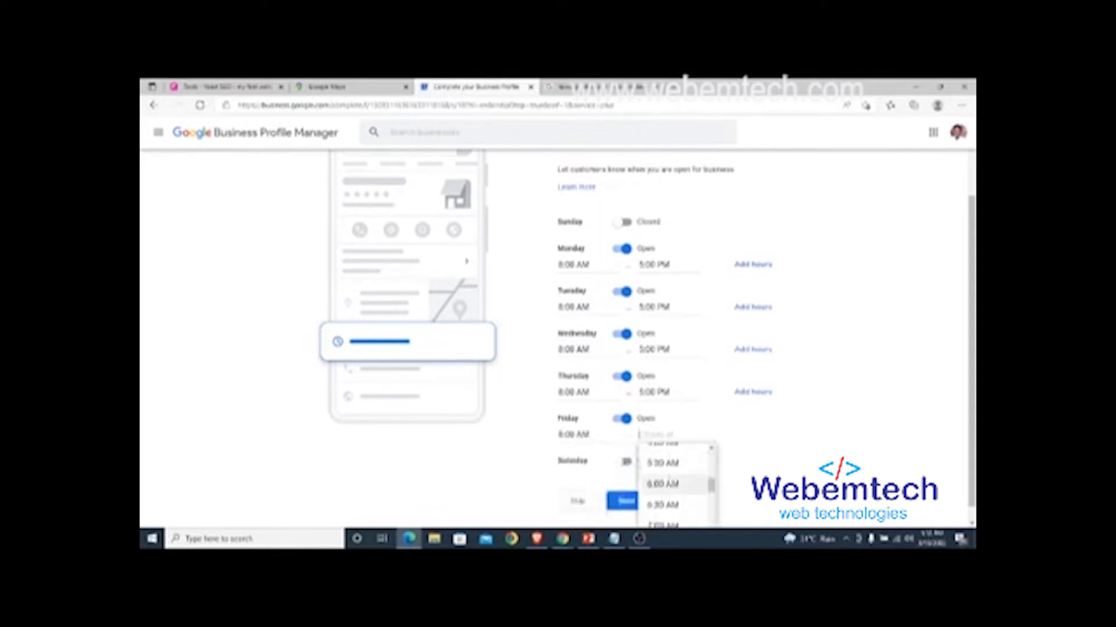
scroll(668, 481, "down", 8)
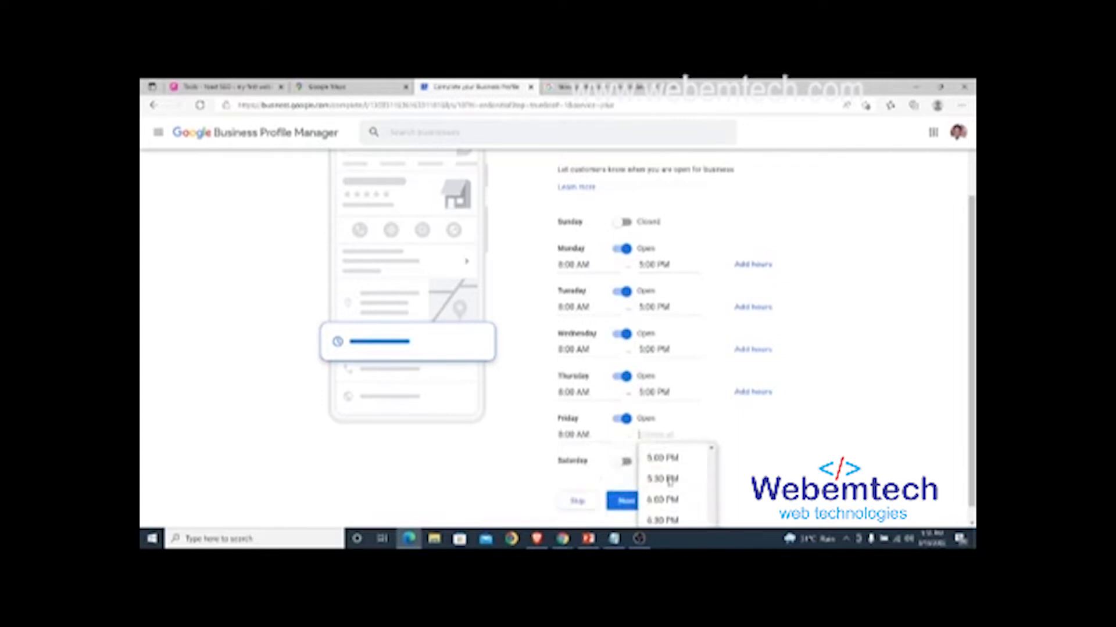
scroll(670, 480, "up", 2)
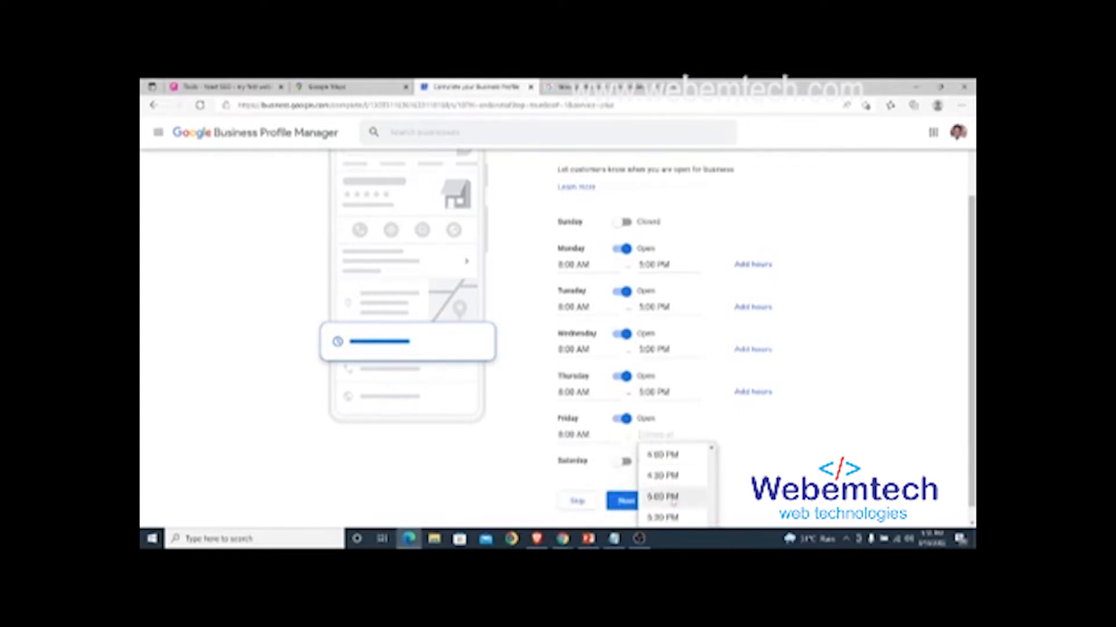
left_click(668, 498)
Open Saturday 10:00 AM–3:00 PM, leave Sunday closed, and save the hours
left_click(624, 461)
scroll(602, 471, "down", 1)
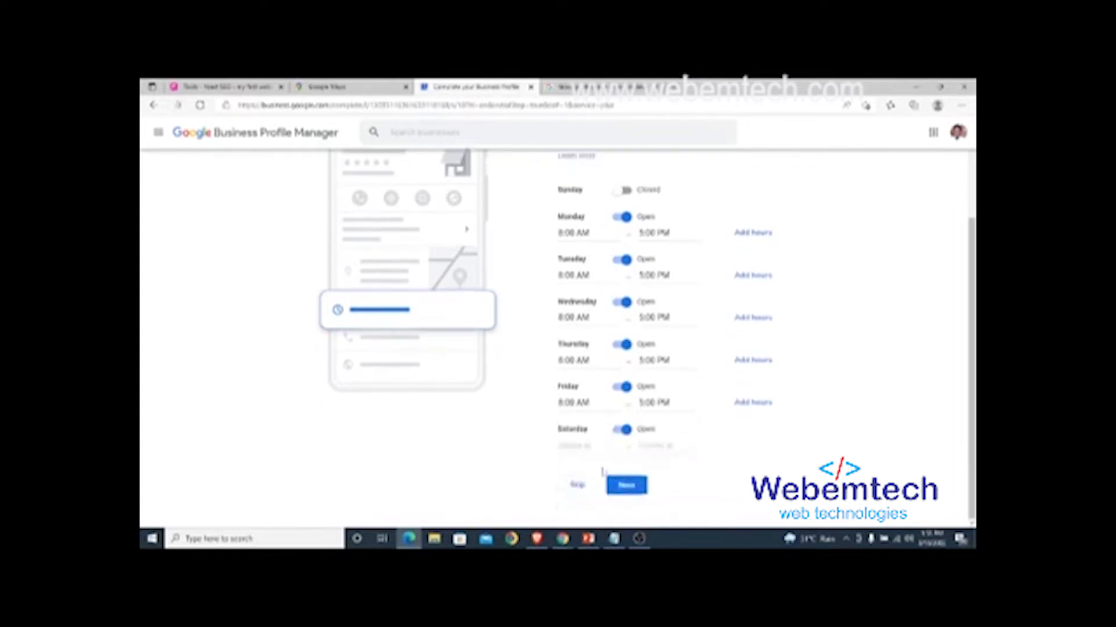
left_click(581, 446)
scroll(586, 483, "down", 5)
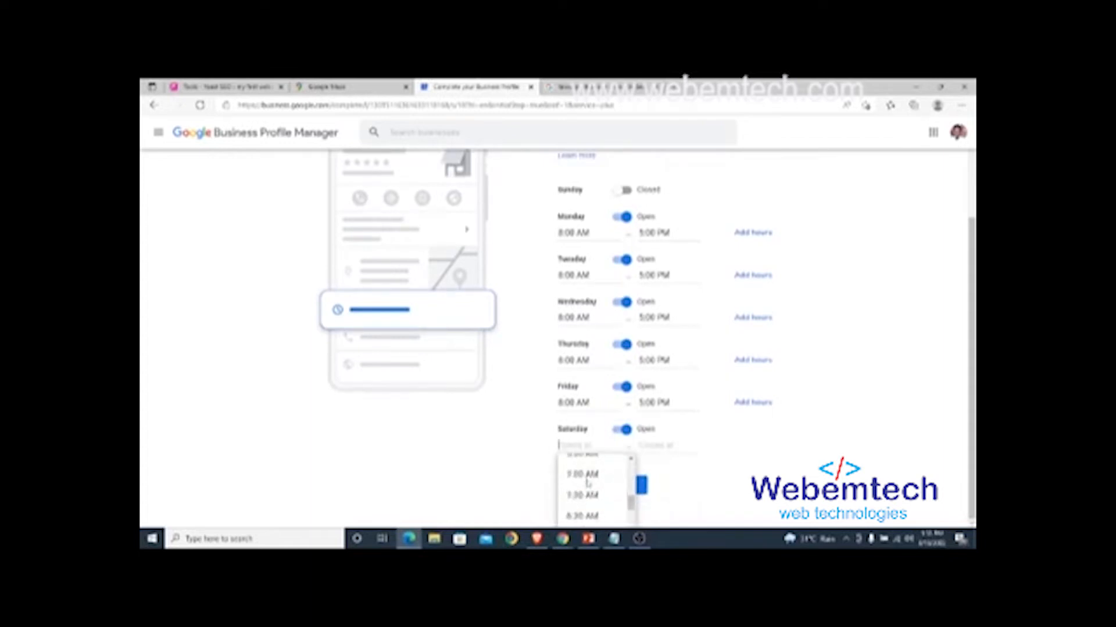
scroll(588, 483, "down", 1)
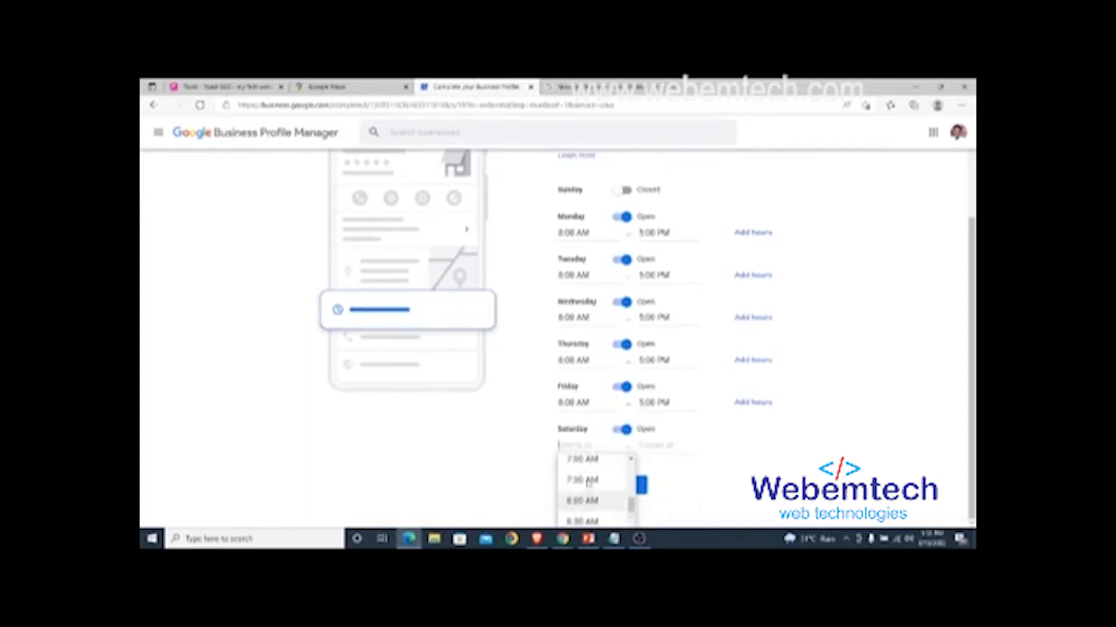
scroll(588, 482, "down", 3)
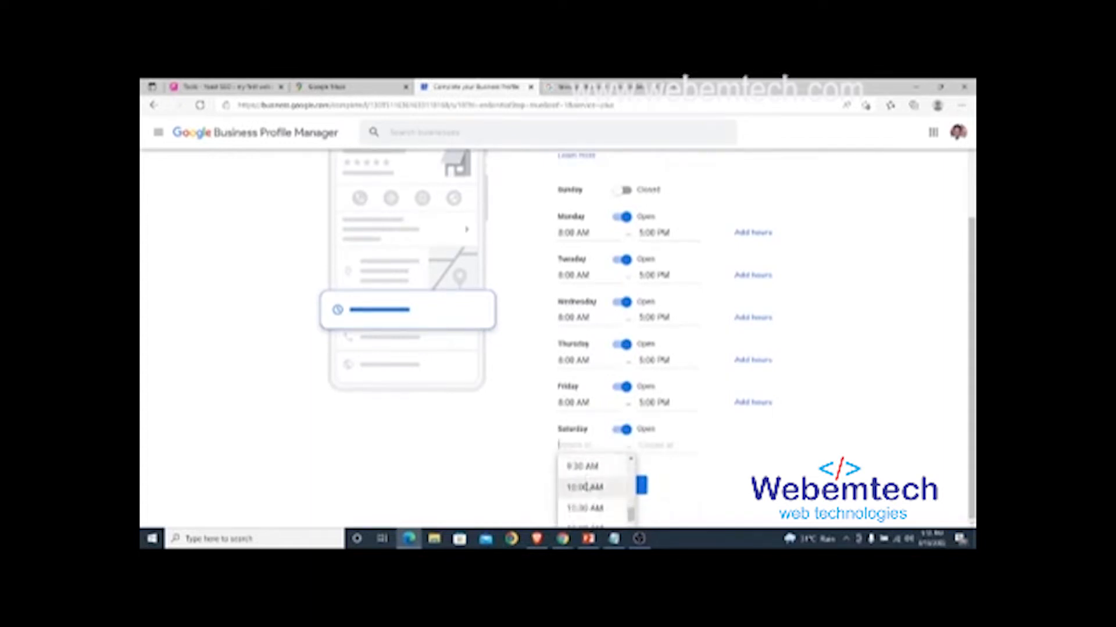
left_click(586, 487)
left_click(671, 446)
scroll(672, 494, "down", 10)
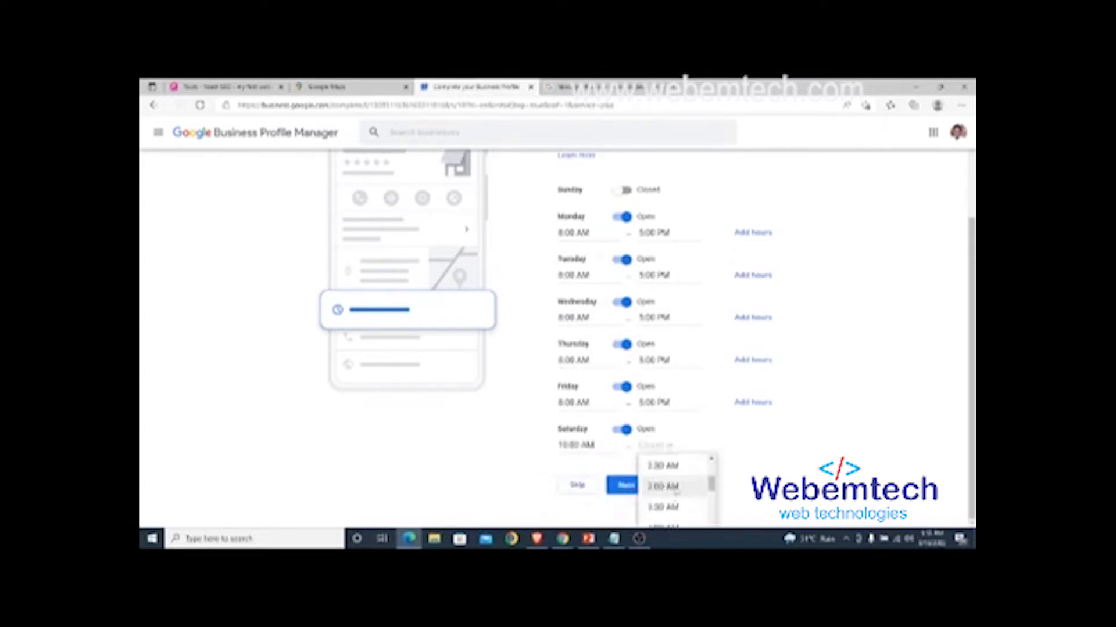
scroll(672, 497, "down", 5)
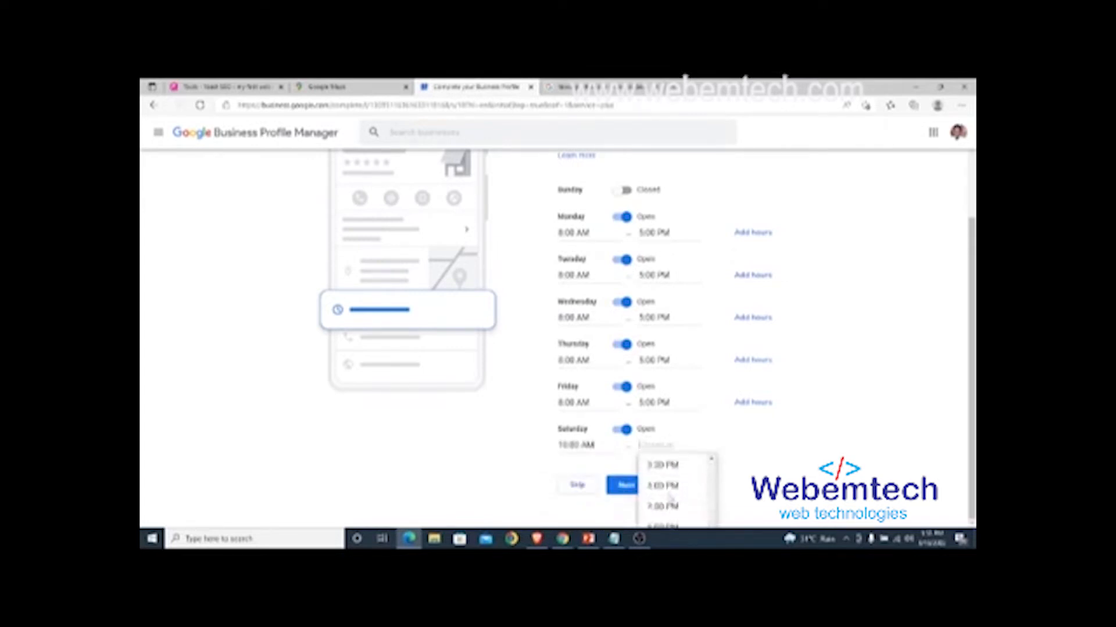
scroll(667, 490, "down", 2)
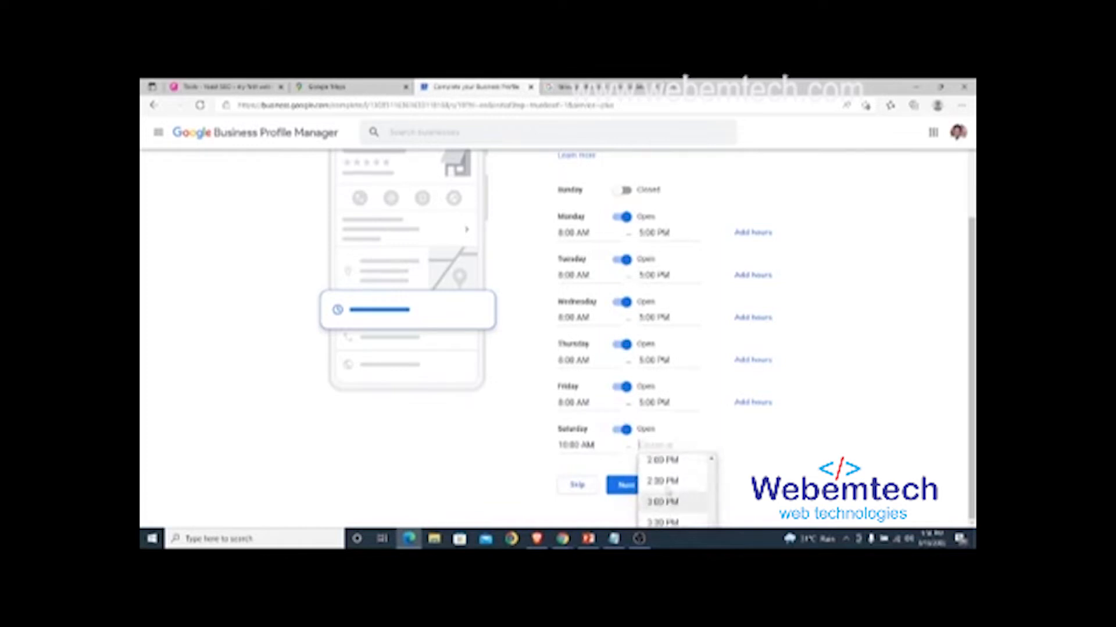
scroll(666, 482, "up", 2)
left_click(666, 469)
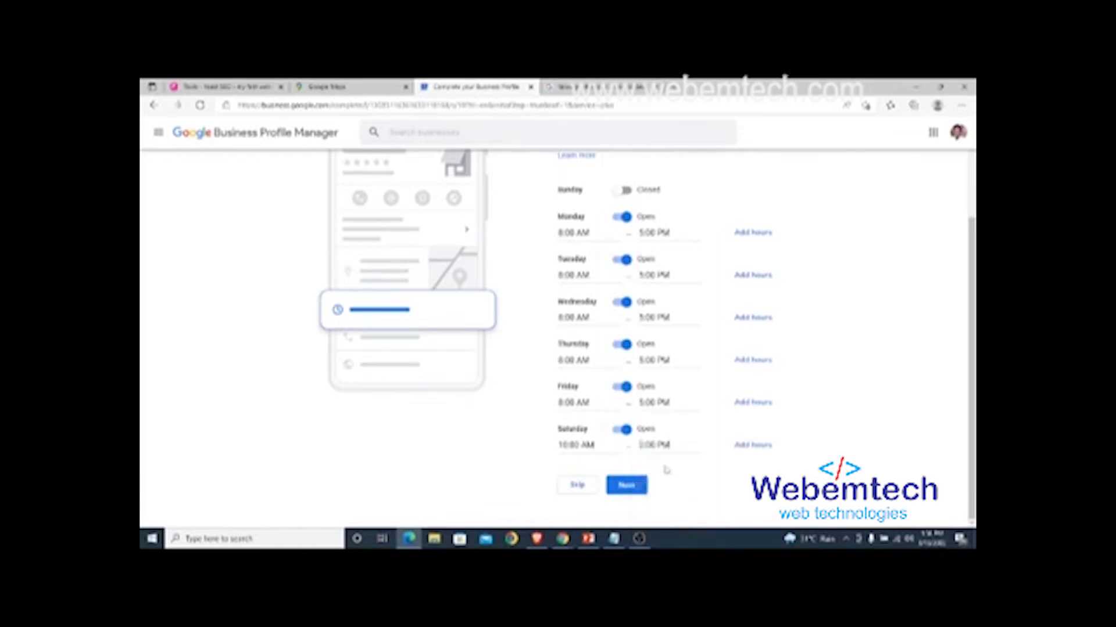
left_click(636, 487)
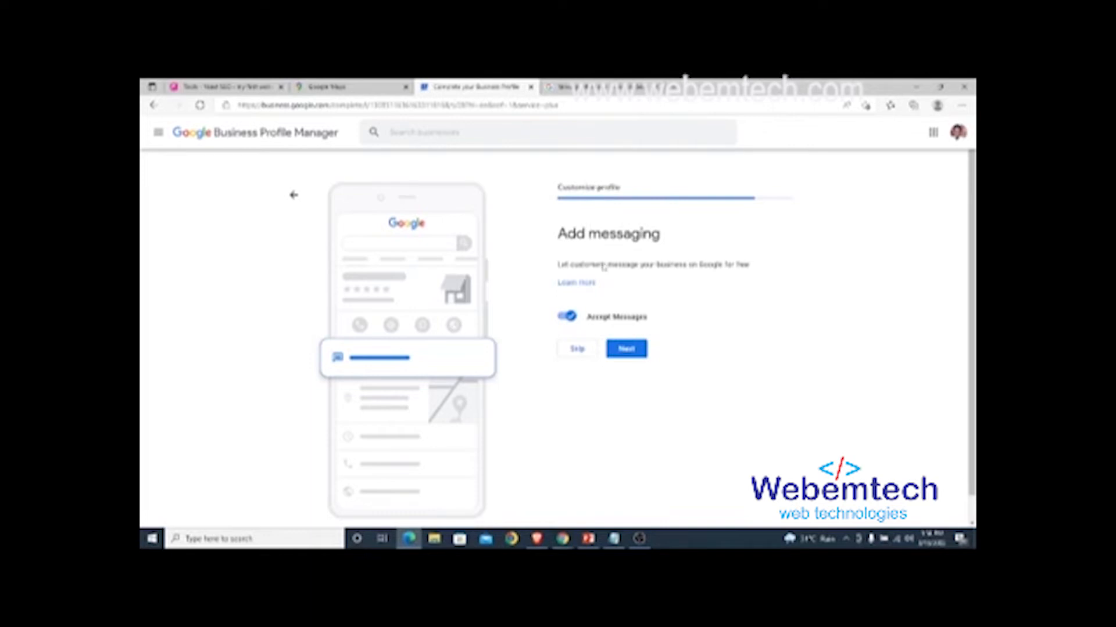
Leave Accept Messages switched on and advance to the business description
left_click(629, 350)
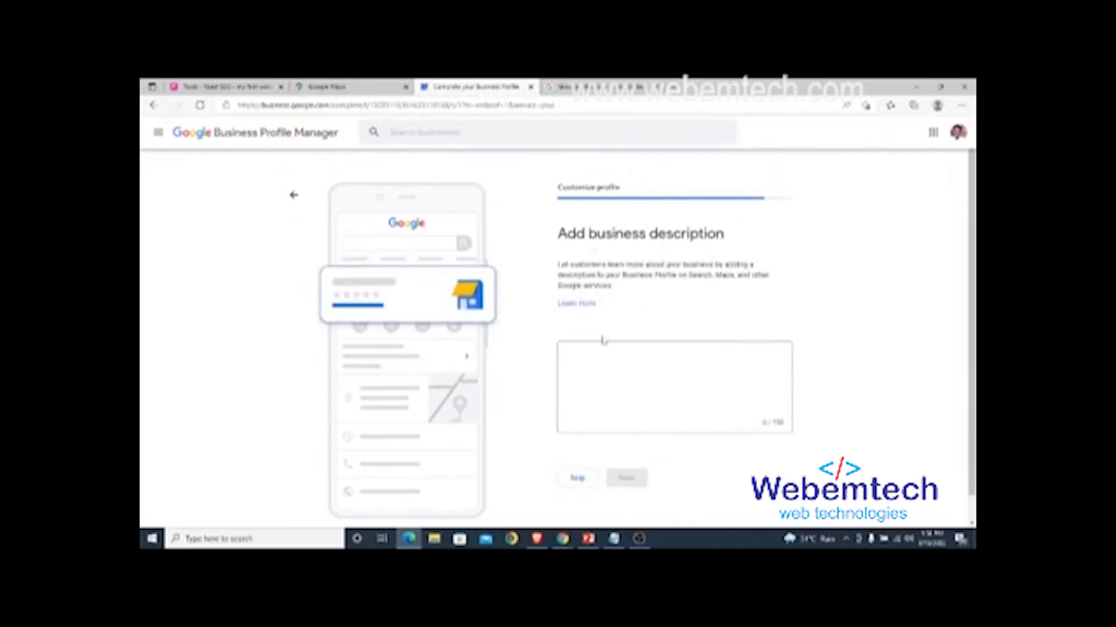
Write a business description about educating young minds in information technology
left_click(606, 356)
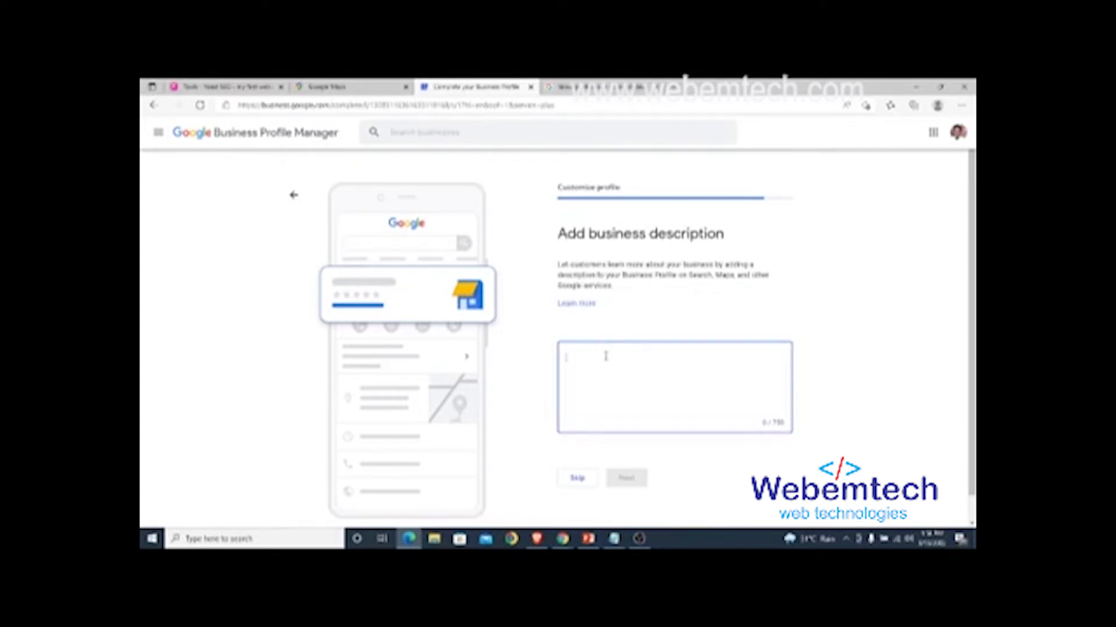
type("dal")
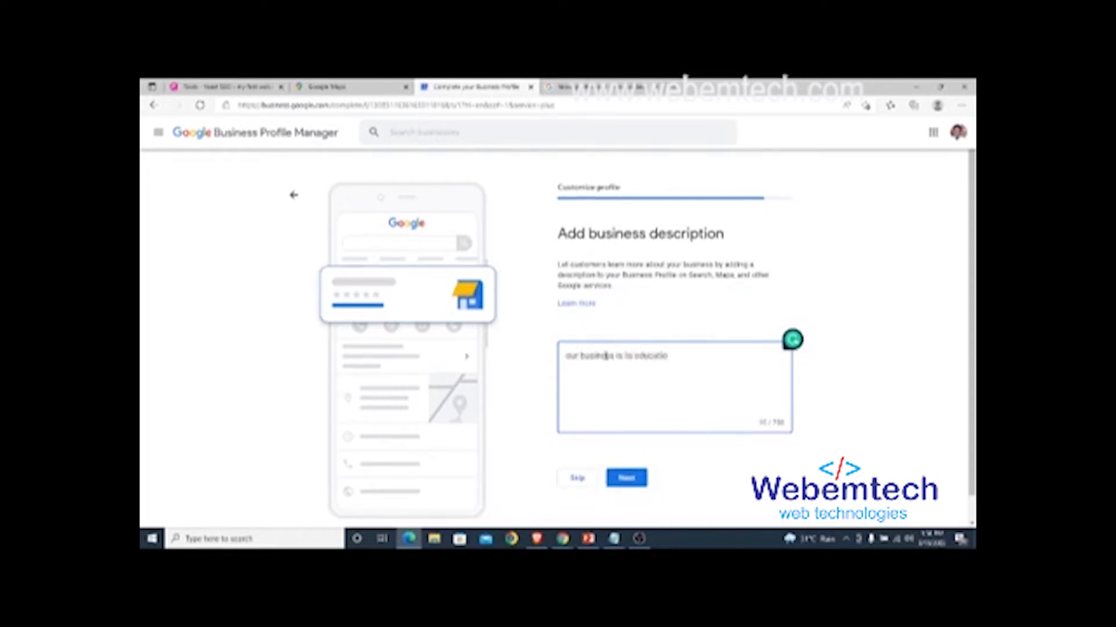
type("e your")
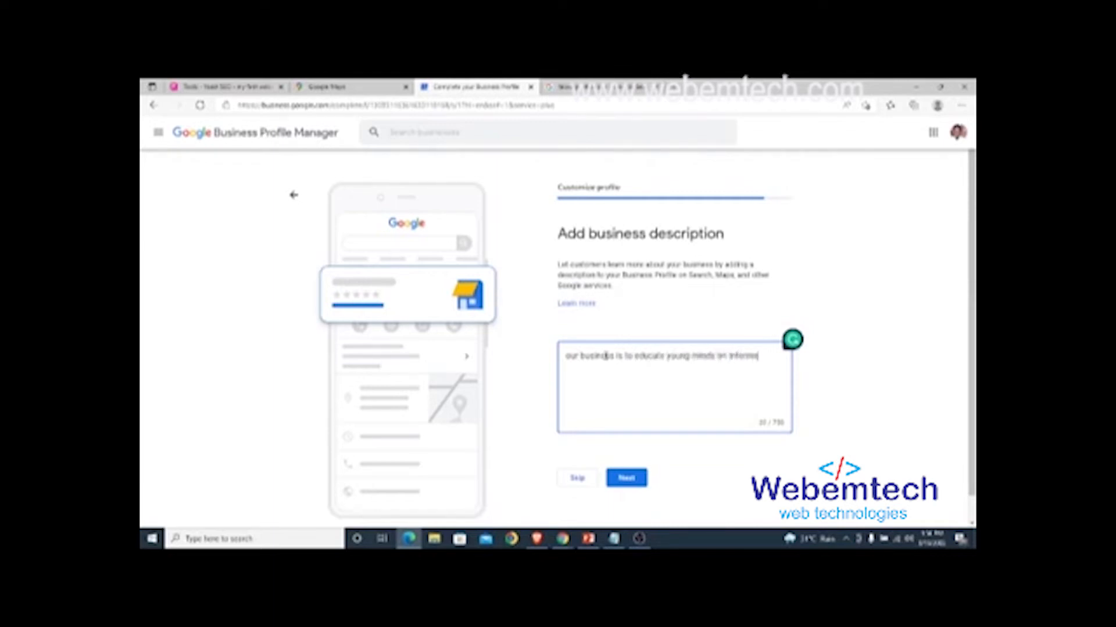
type("nd")
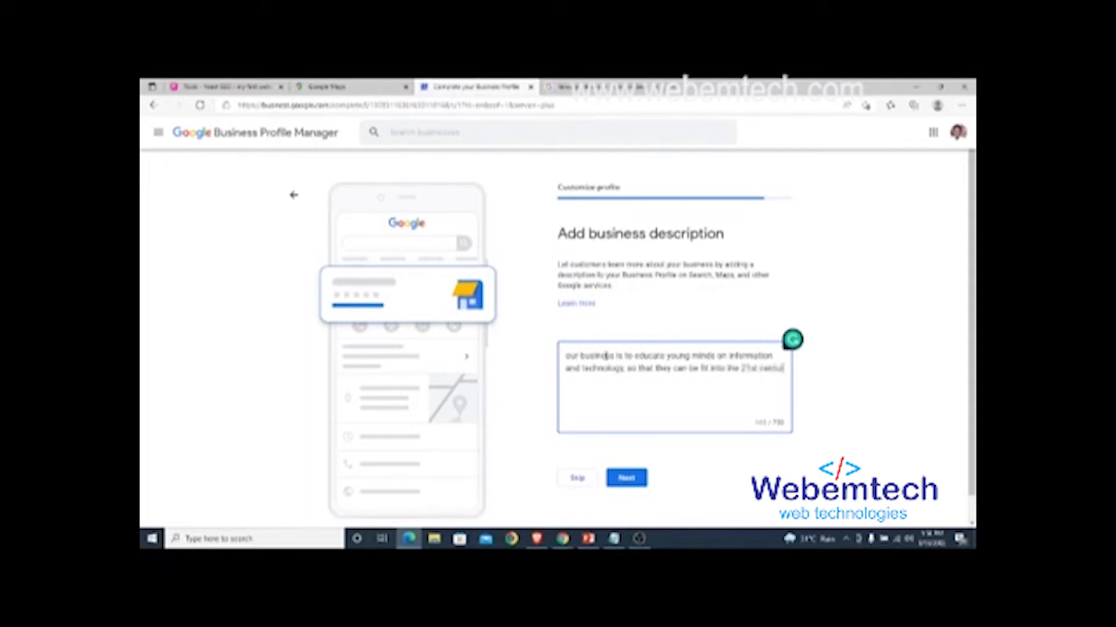
type("ry space")
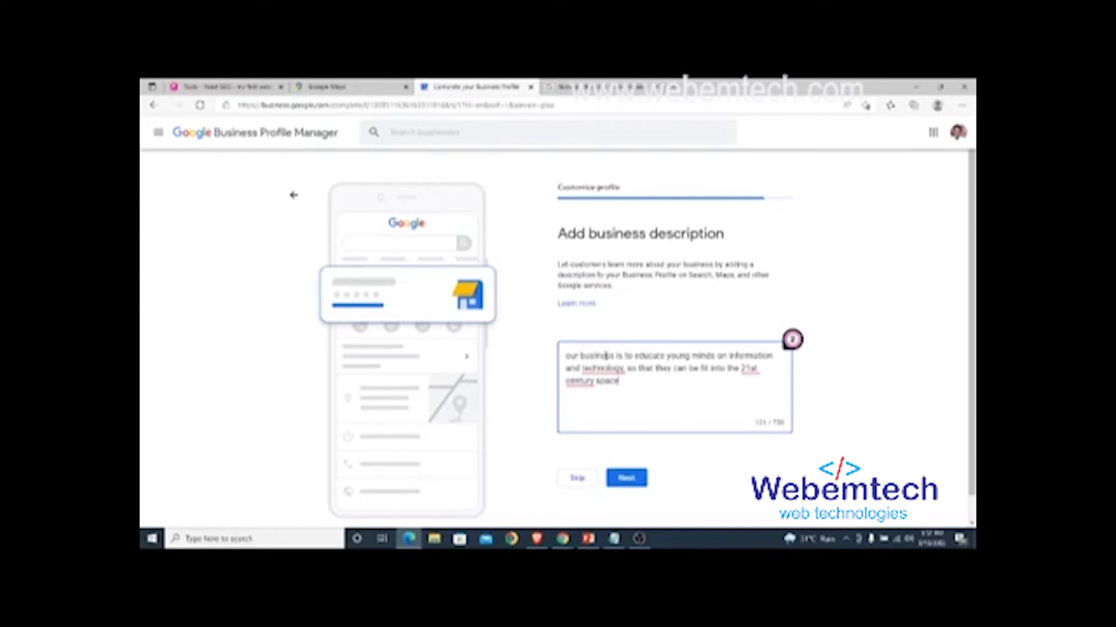
Accept the spelling fixes for 'technology' and '21st-century', then move on to photos
left_click(602, 369)
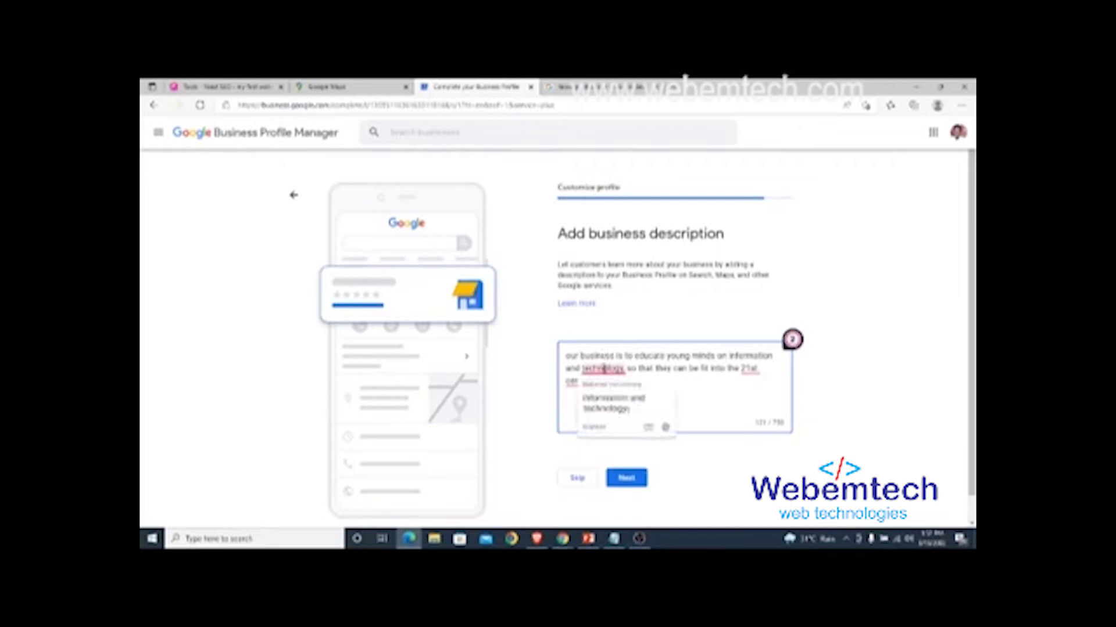
left_click(607, 401)
left_click(581, 382)
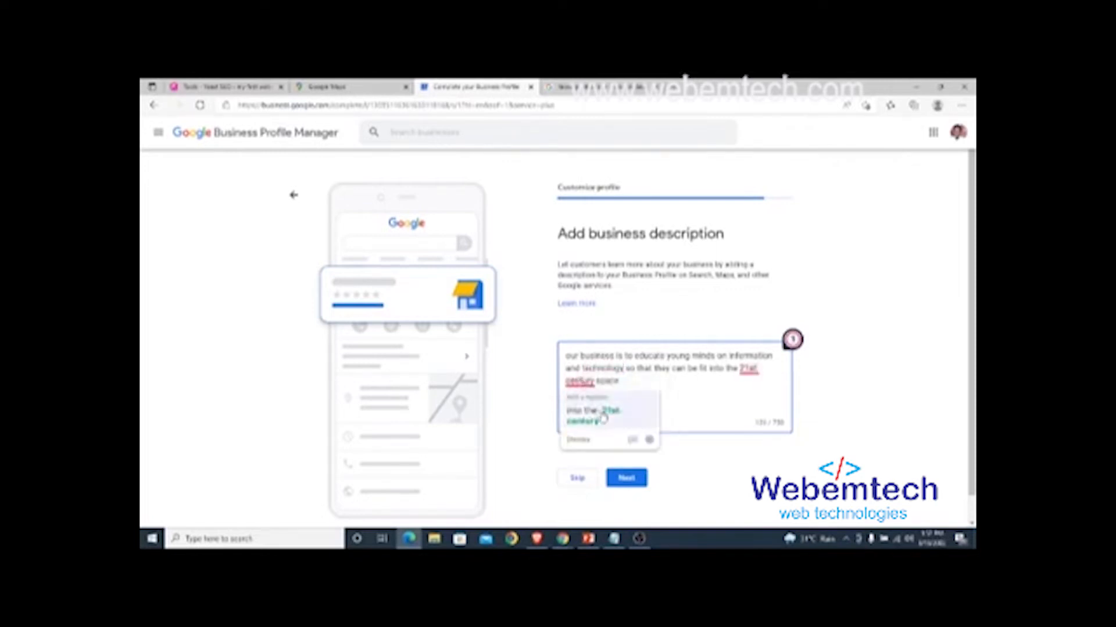
left_click(604, 417)
left_click(626, 478)
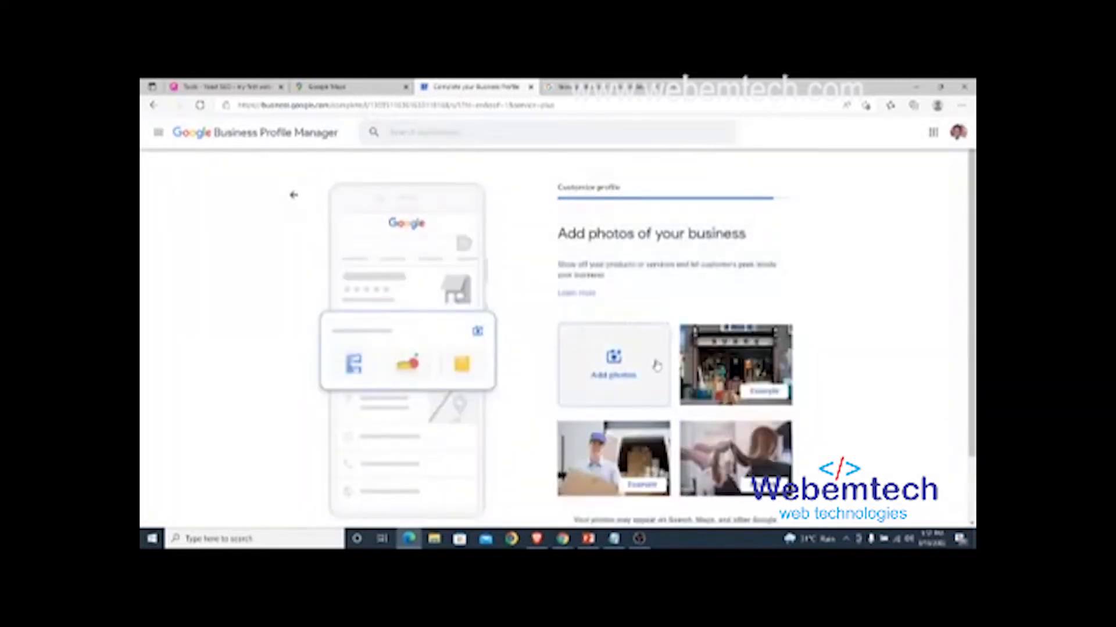
Upload a business photo from the computer and continue to the advertising step
scroll(655, 267, "down", 2)
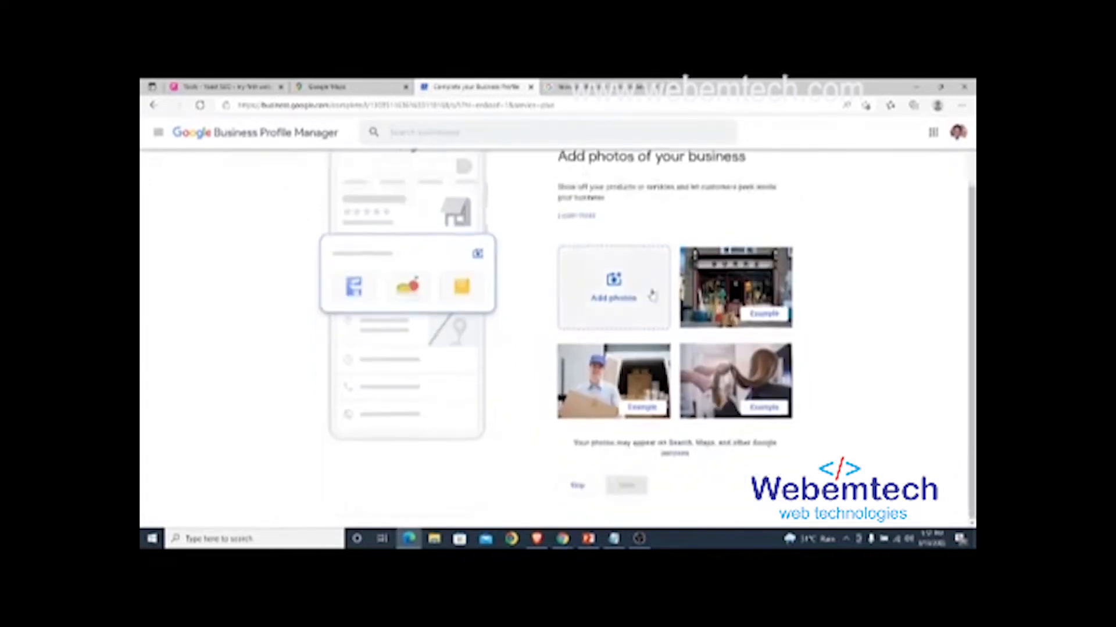
scroll(659, 288, "up", 2)
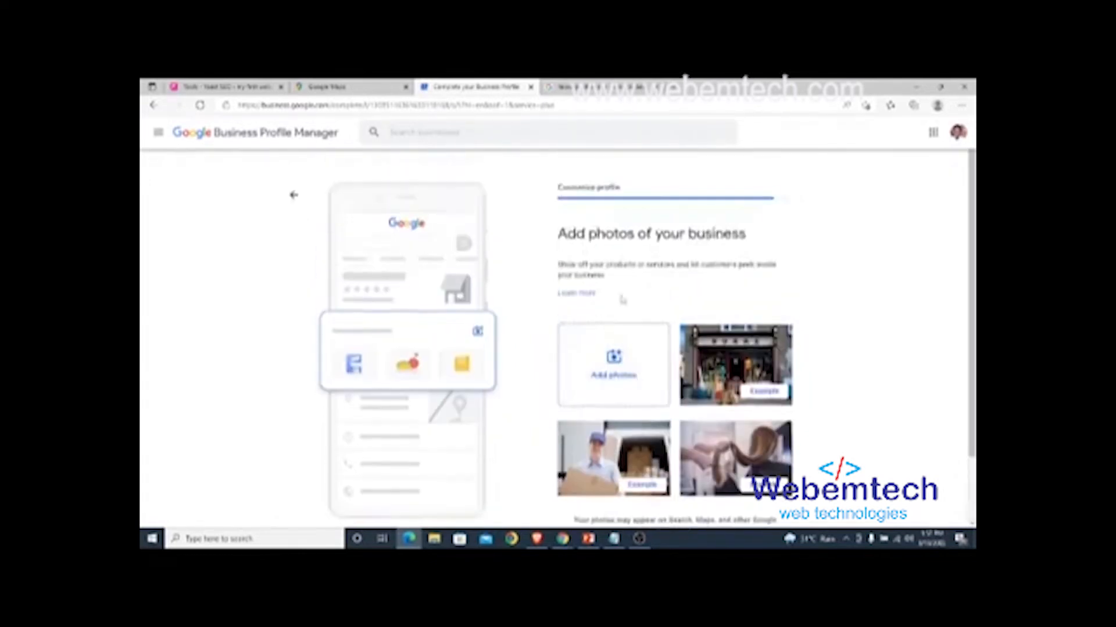
left_click(613, 367)
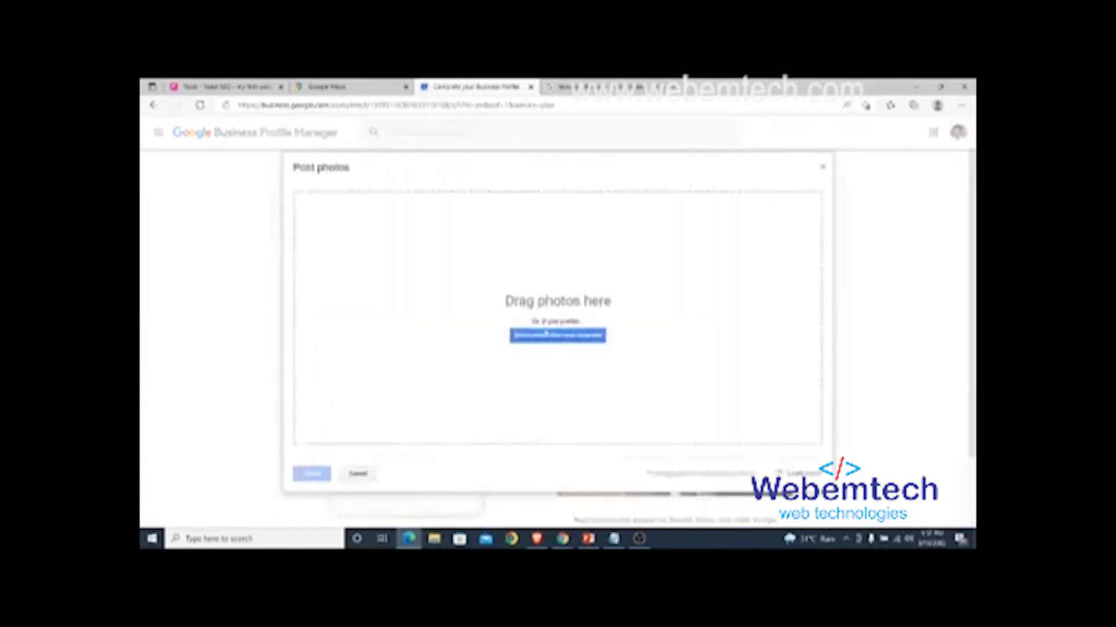
left_click(557, 335)
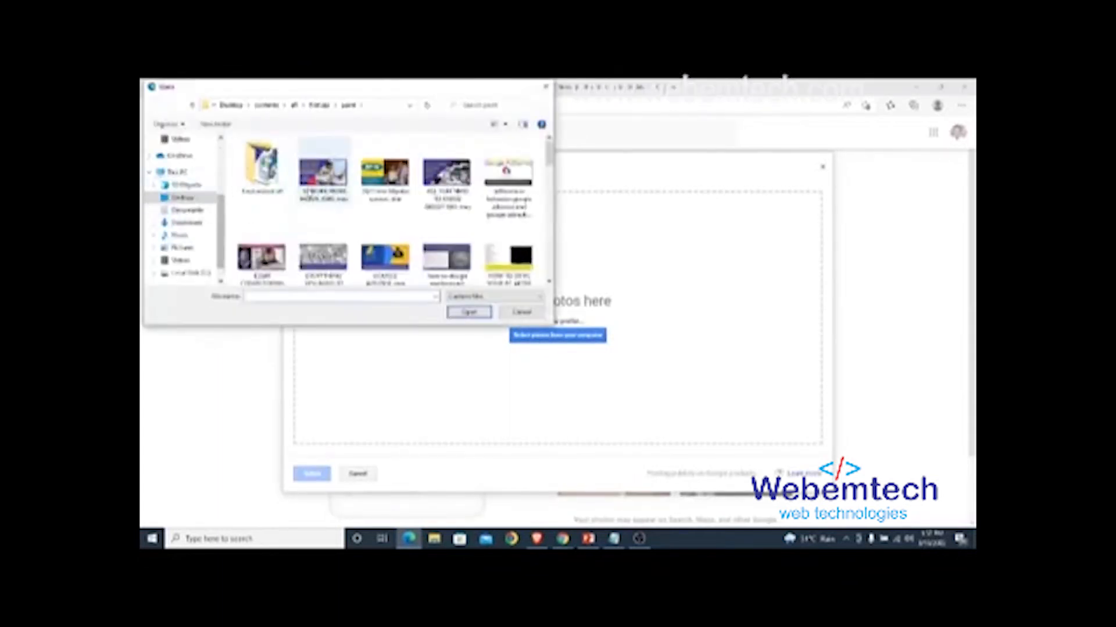
double_click(509, 189)
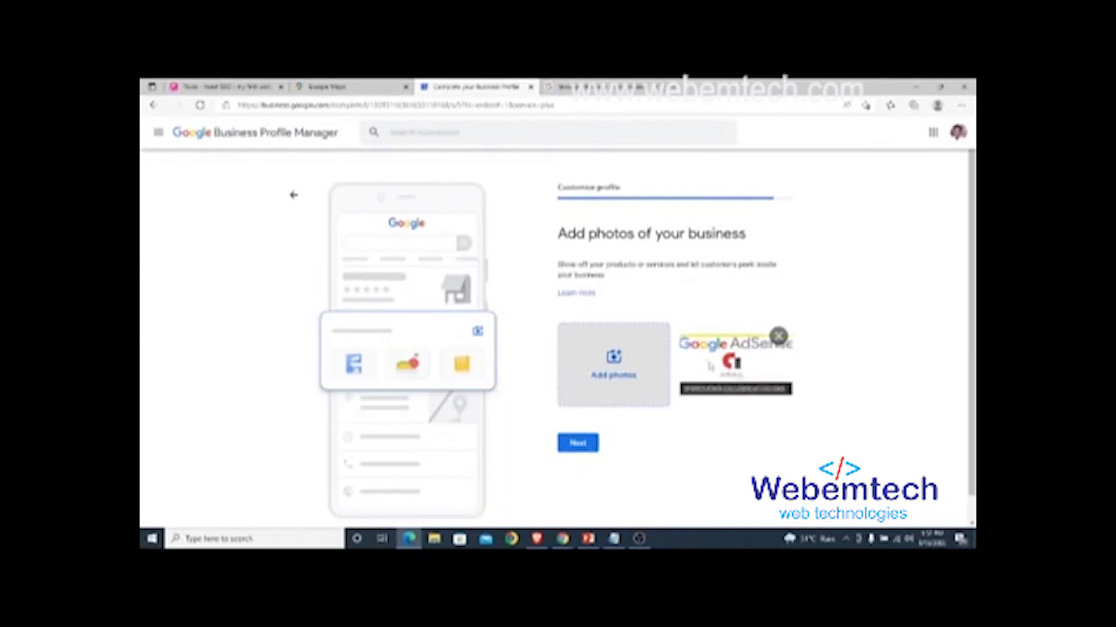
scroll(698, 356, "down", 1)
left_click(578, 418)
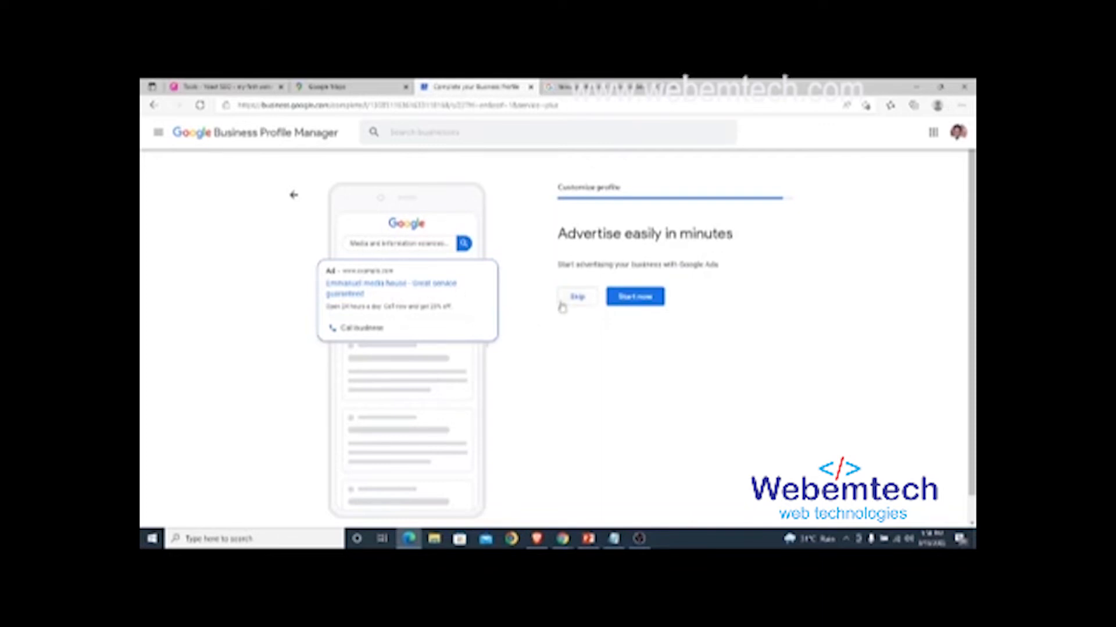
Skip Google Ads and finish setup to view the profile on Google Search
left_click(577, 297)
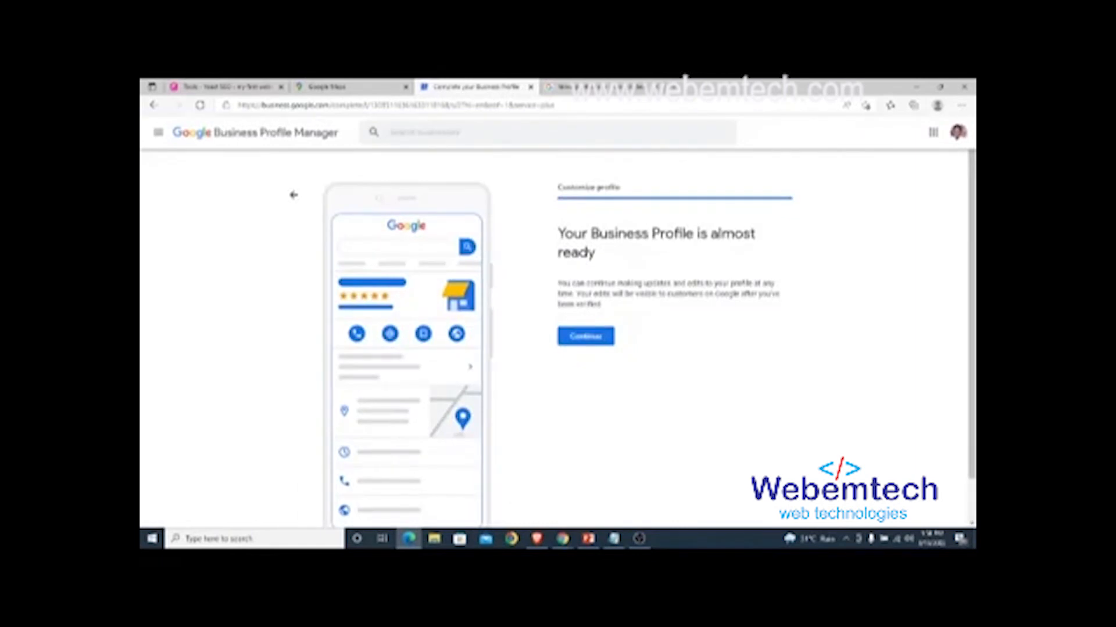
left_click(587, 340)
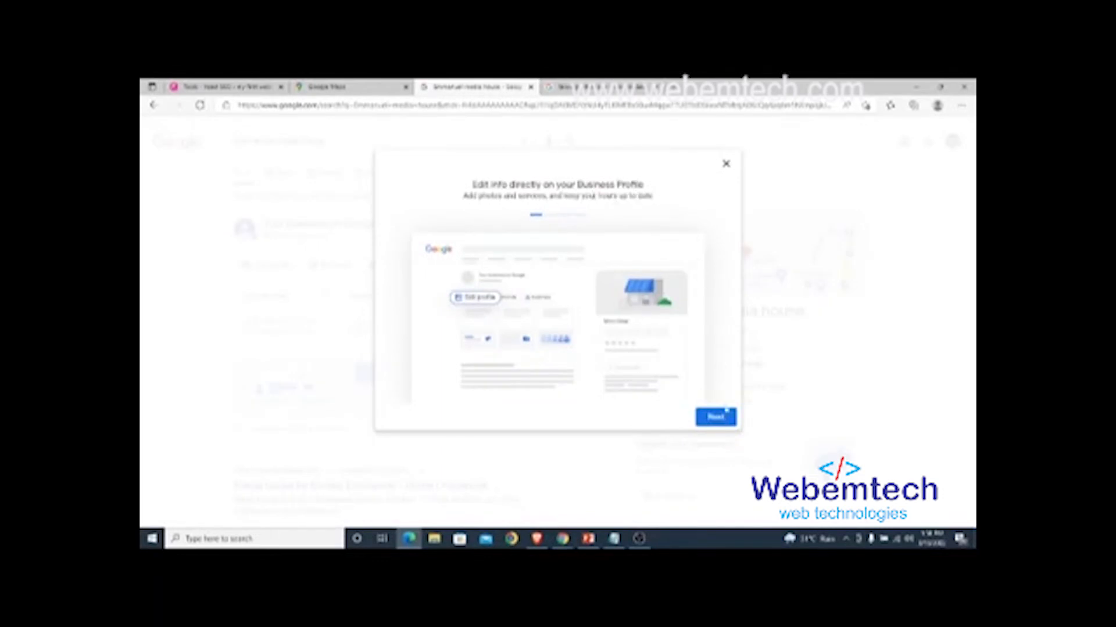
Step through the intro tour to its last page and close it
left_click(721, 418)
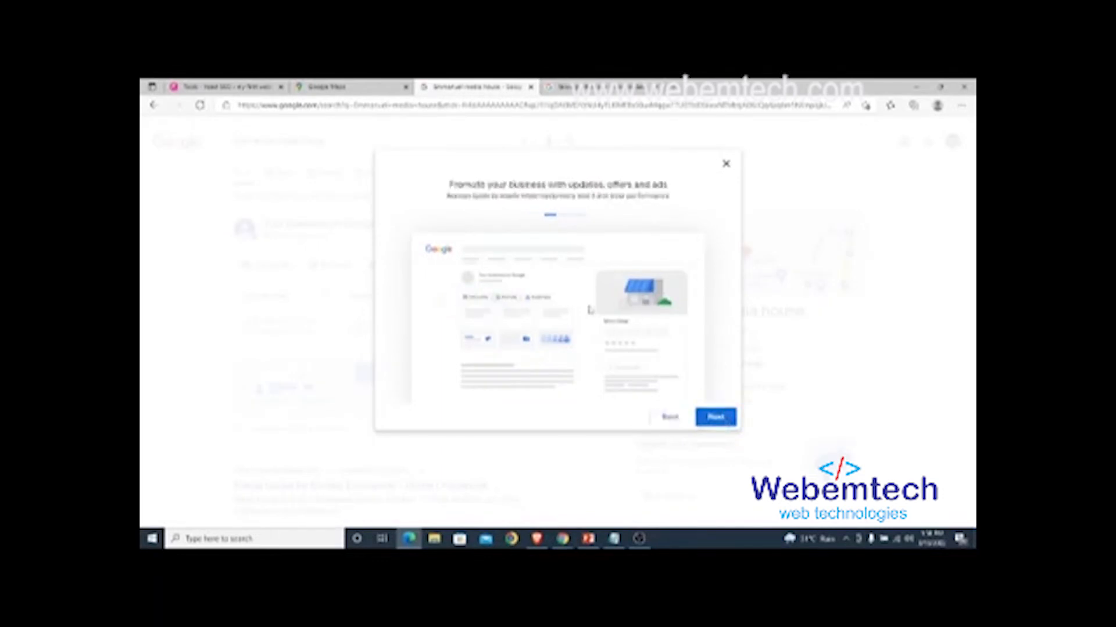
left_click(720, 421)
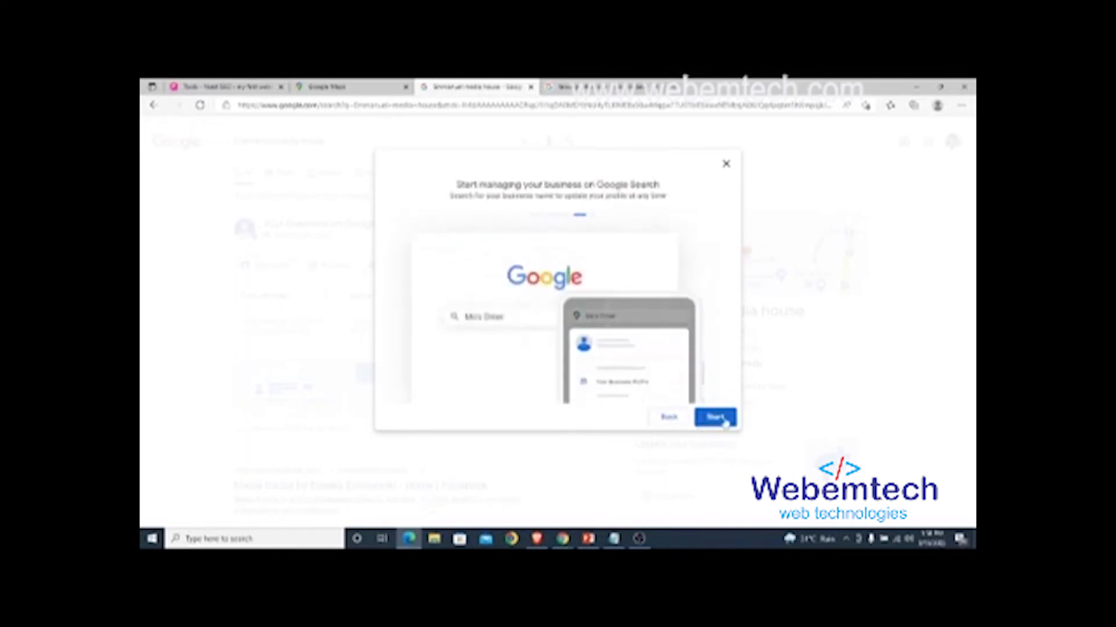
left_click(724, 421)
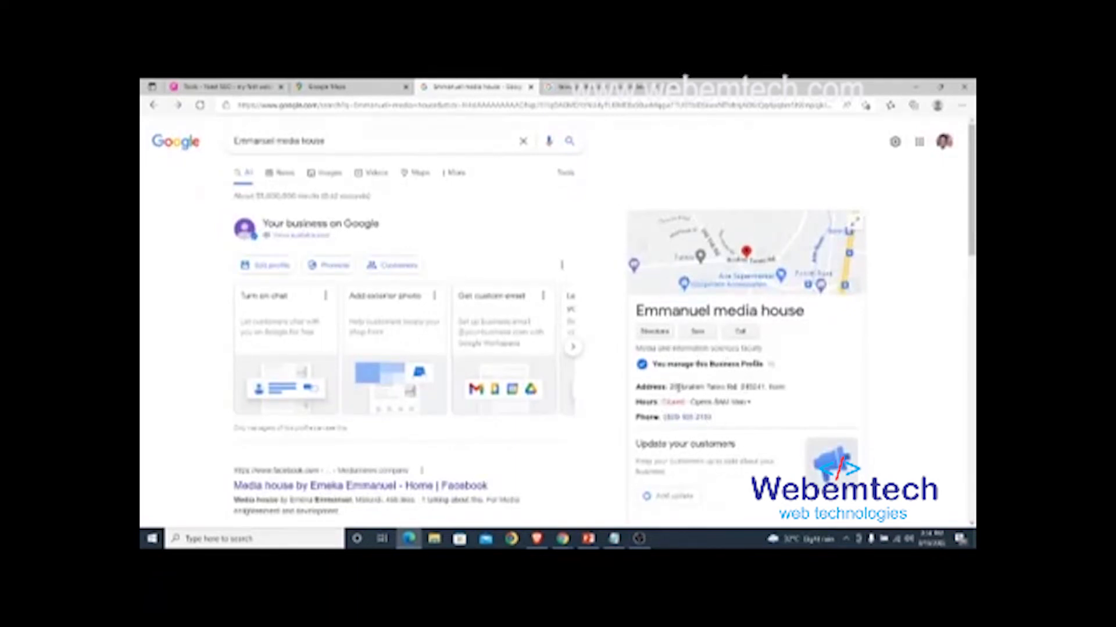
Select the business address and the search query to inspect the profile panel
left_click_drag(672, 388, 783, 384)
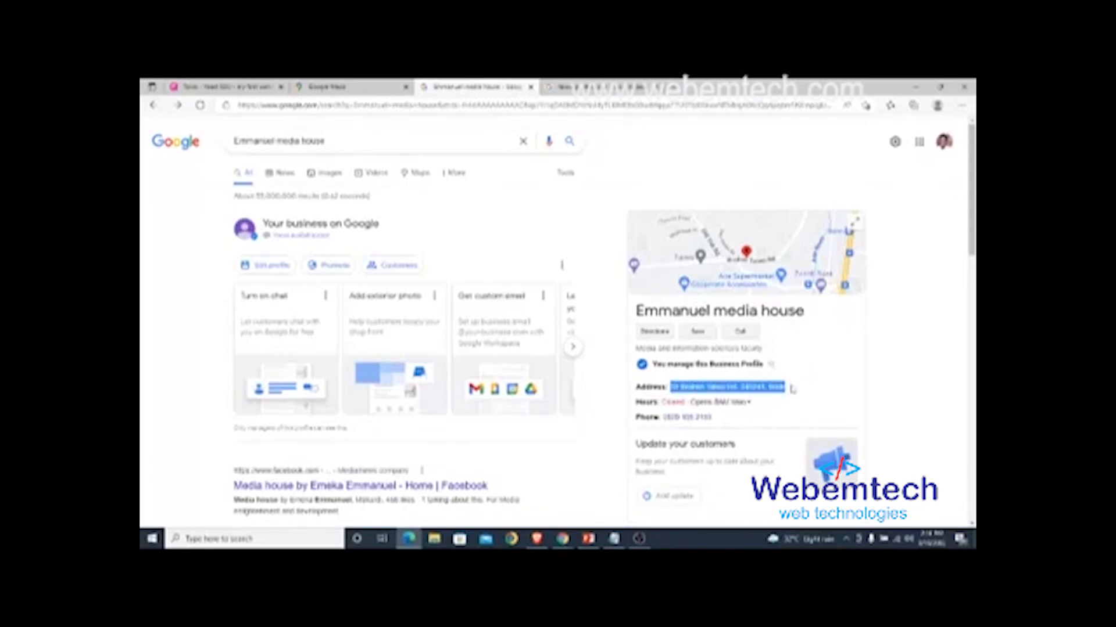
scroll(792, 389, "down", 3)
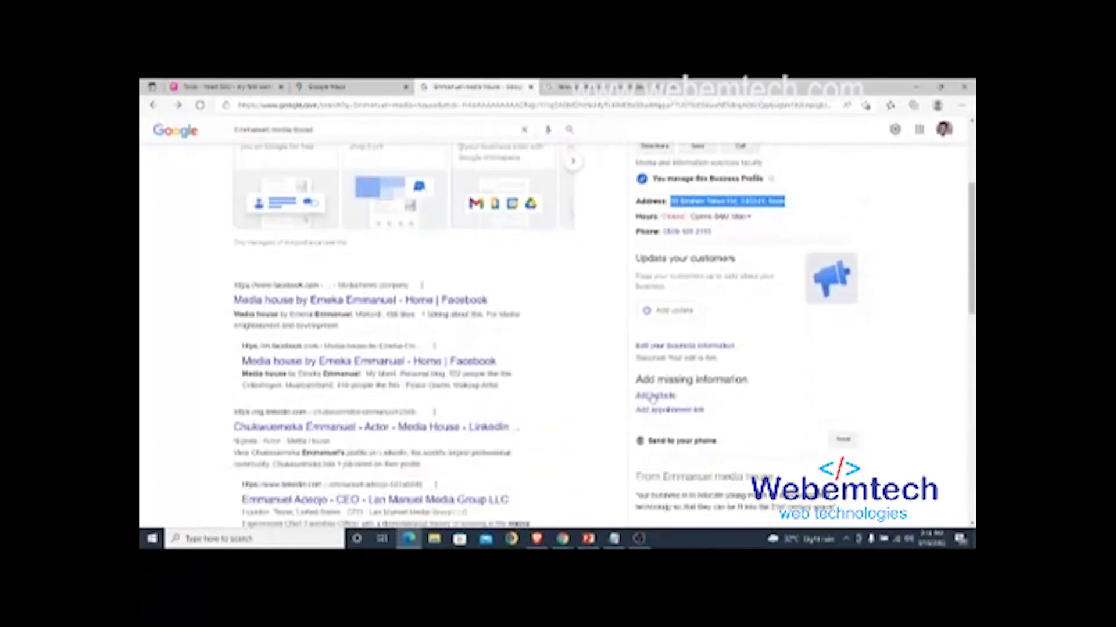
scroll(652, 397, "up", 3)
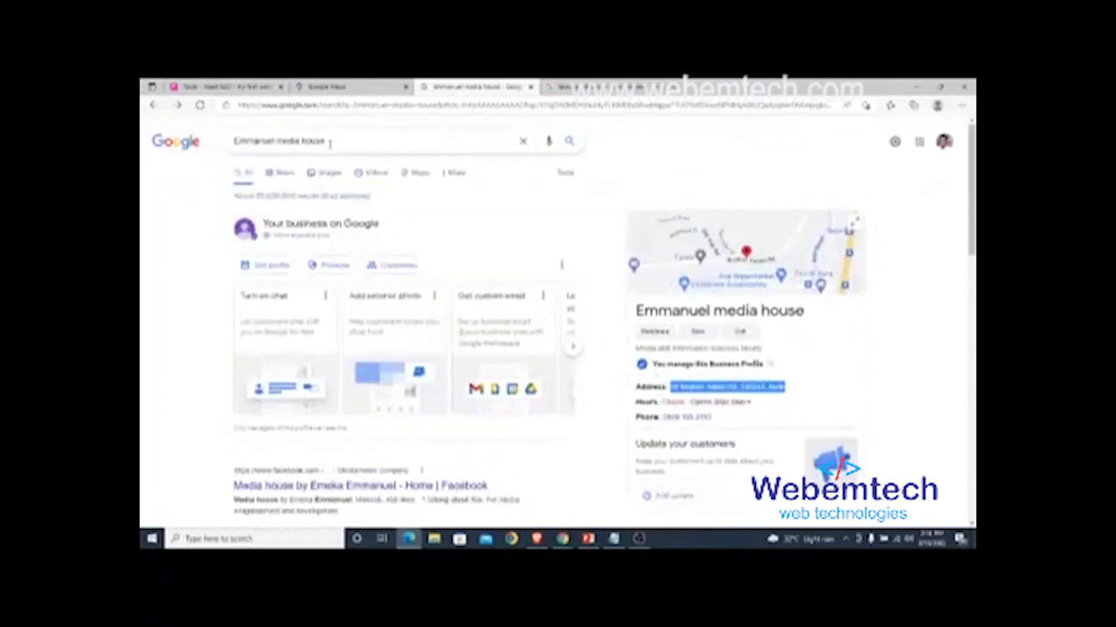
left_click_drag(329, 144, 220, 142)
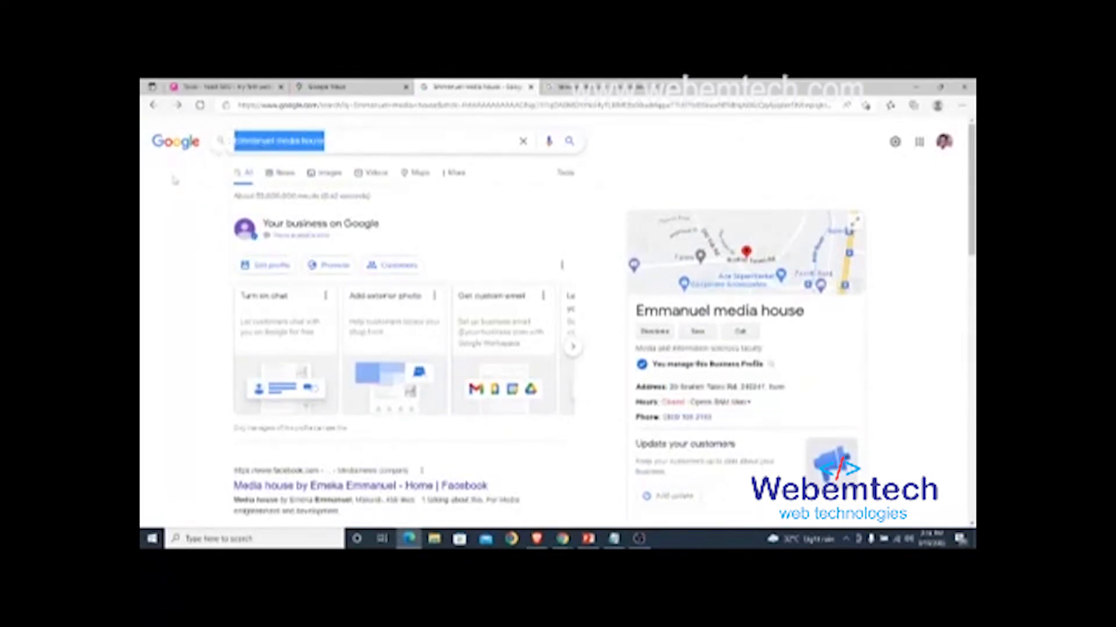
left_click(174, 180)
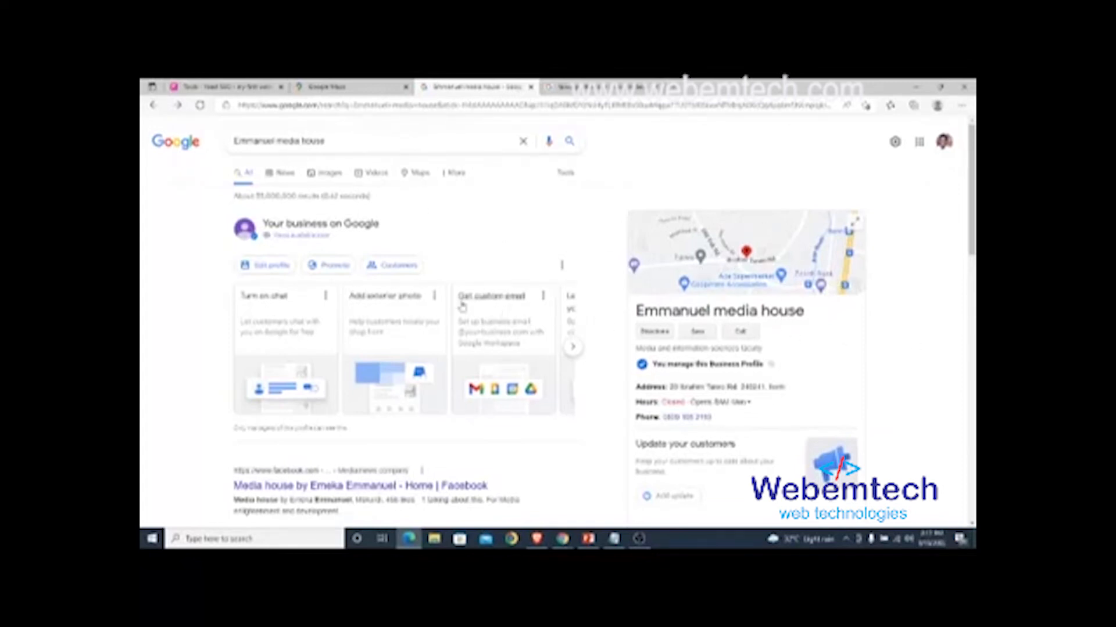
scroll(355, 299, "down", 1)
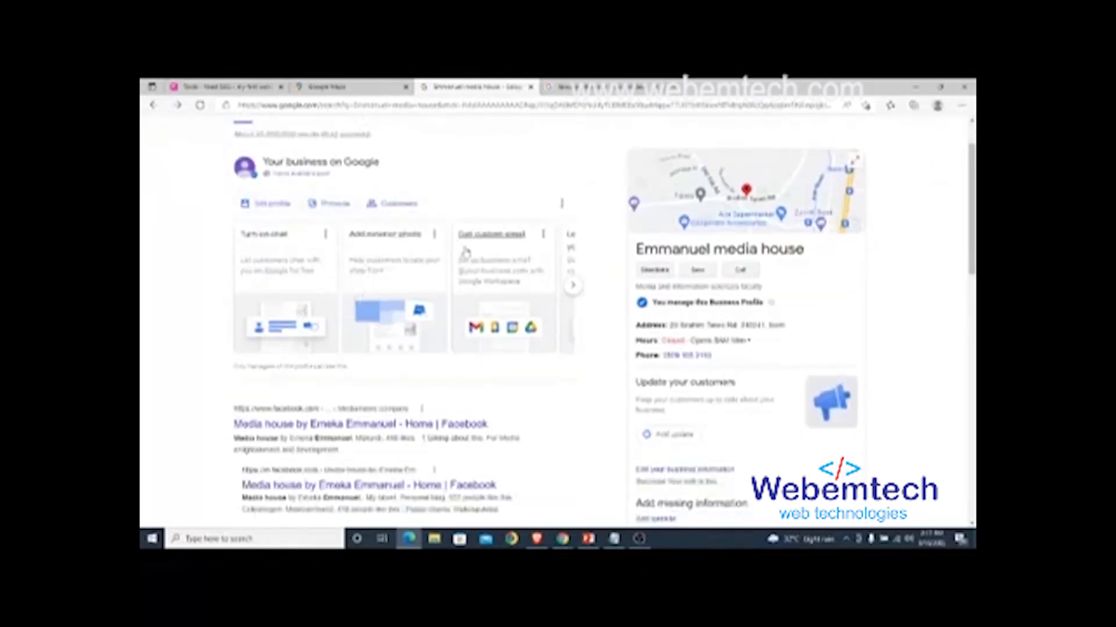
scroll(462, 241, "up", 1)
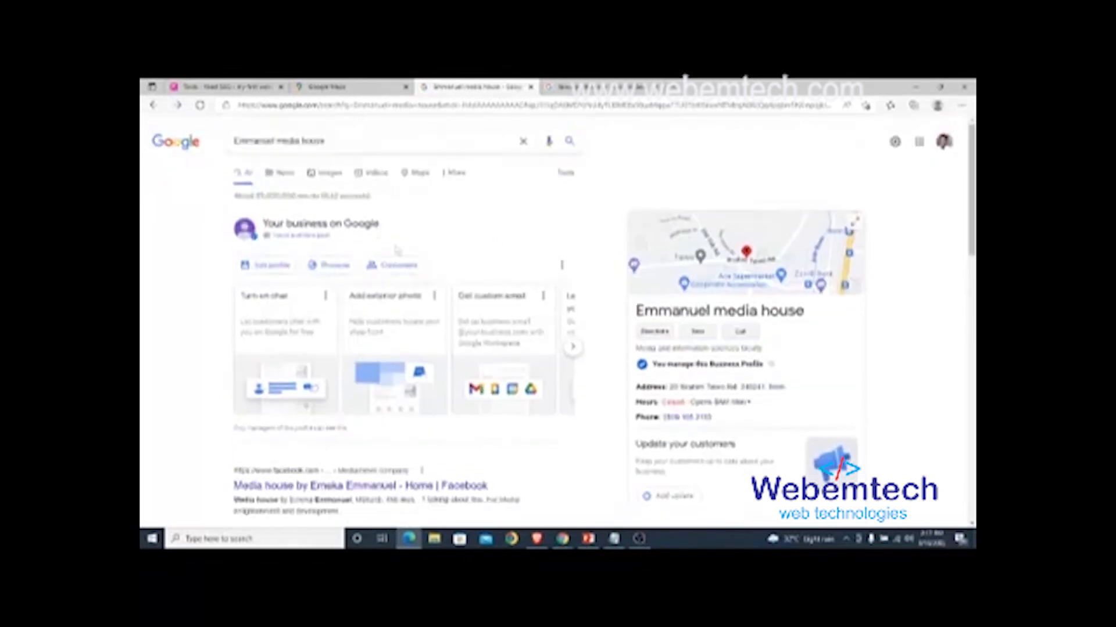
scroll(461, 267, "down", 1)
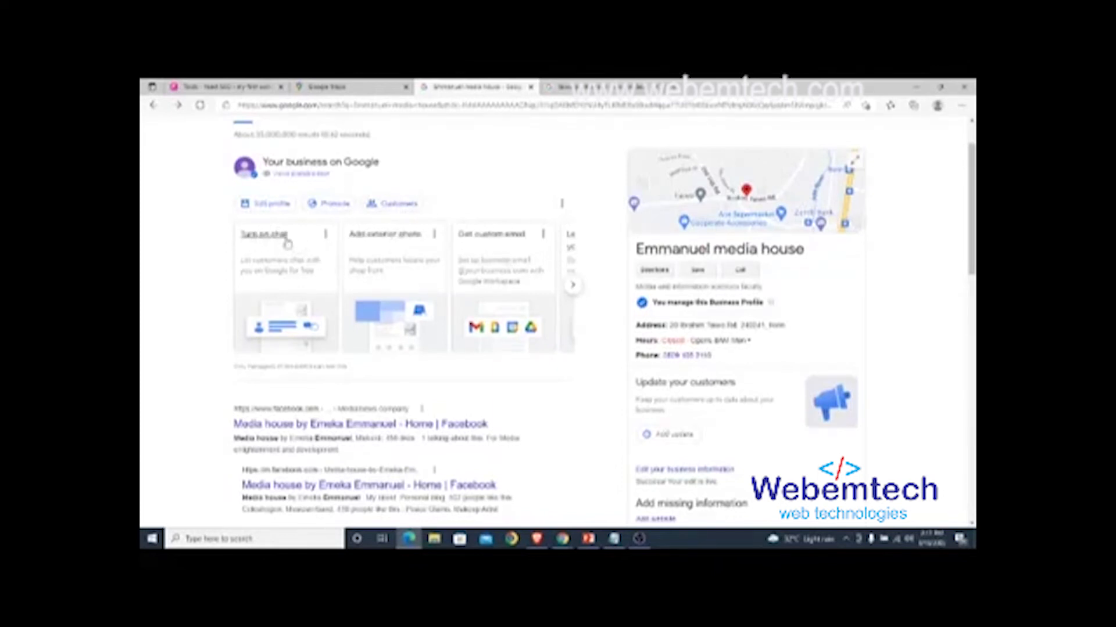
Turn on customer chat, then close the empty Messages inbox
left_click(268, 243)
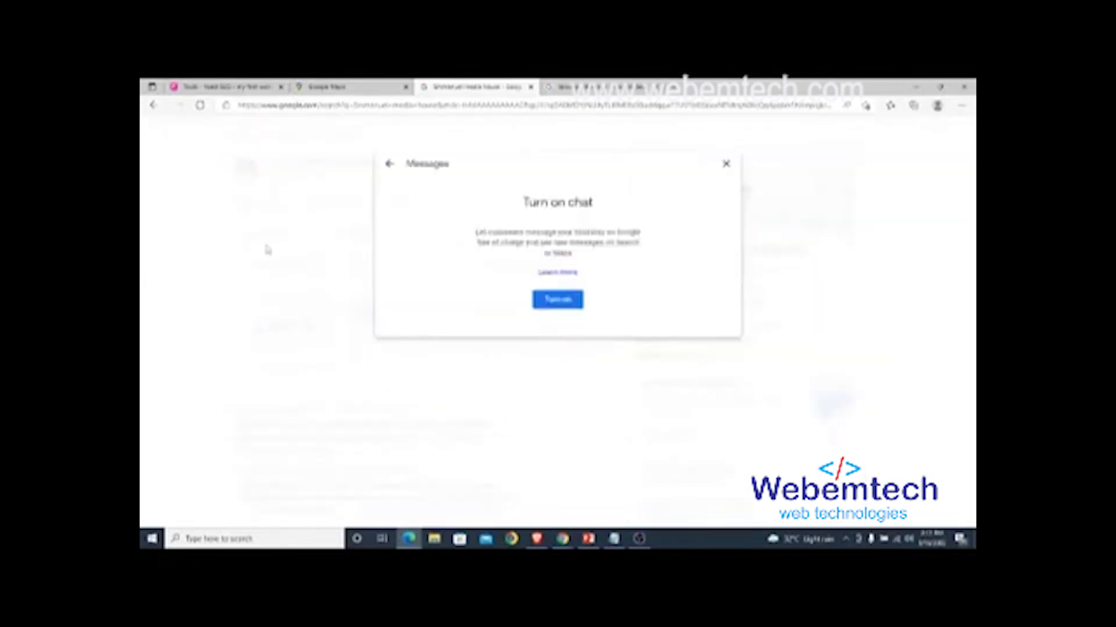
left_click(552, 399)
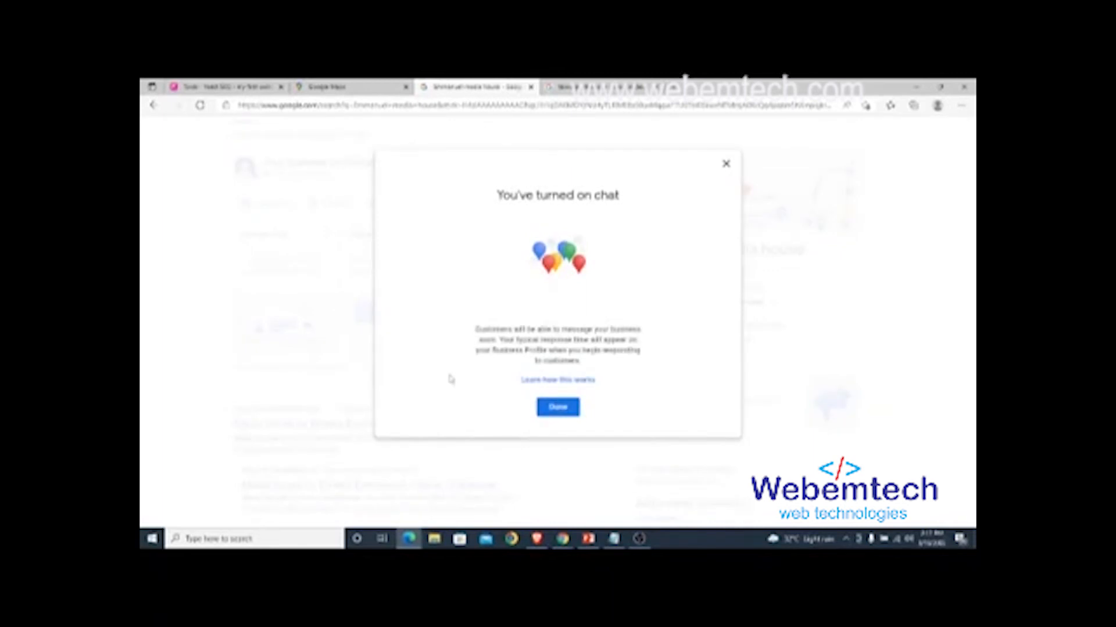
left_click(557, 407)
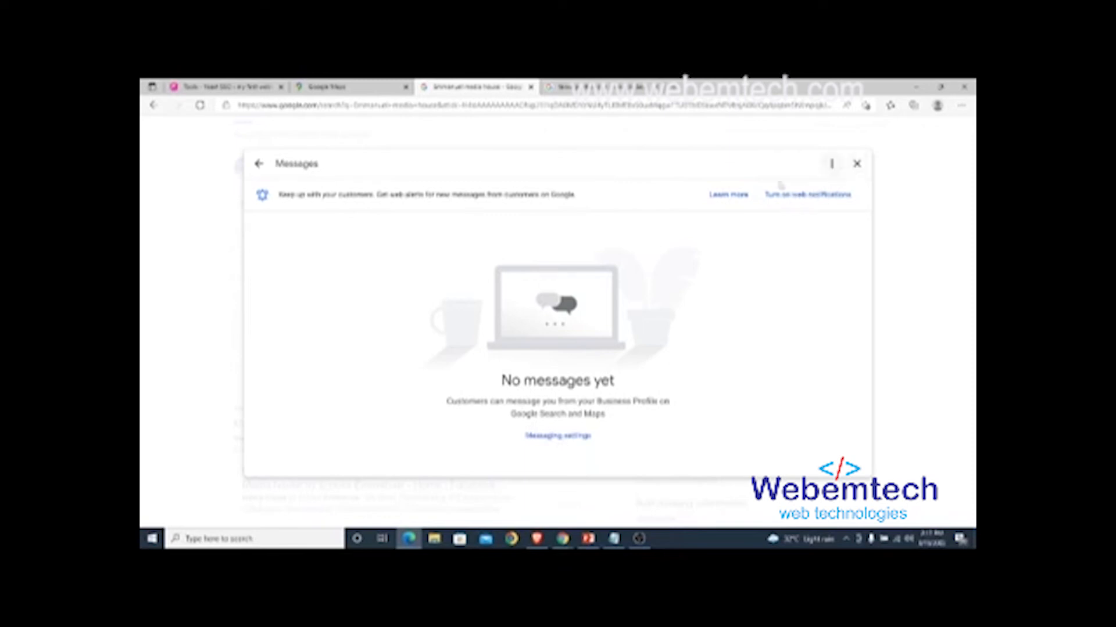
left_click(856, 164)
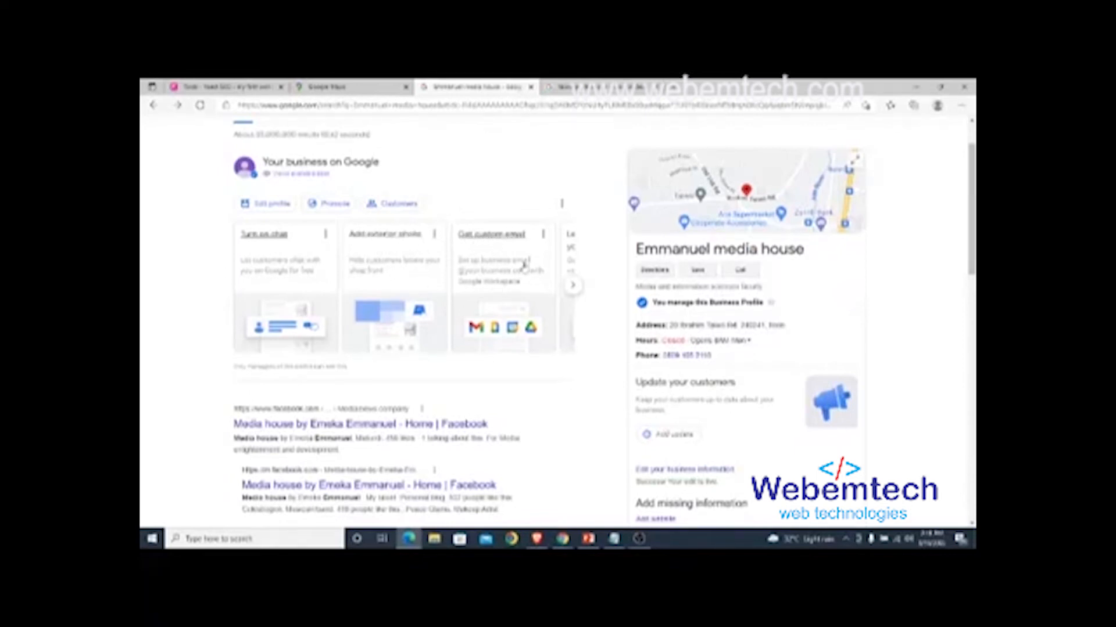
Page the suggestion cards to Create ad and Add update, preview the update form, then switch to Posts
left_click(573, 287)
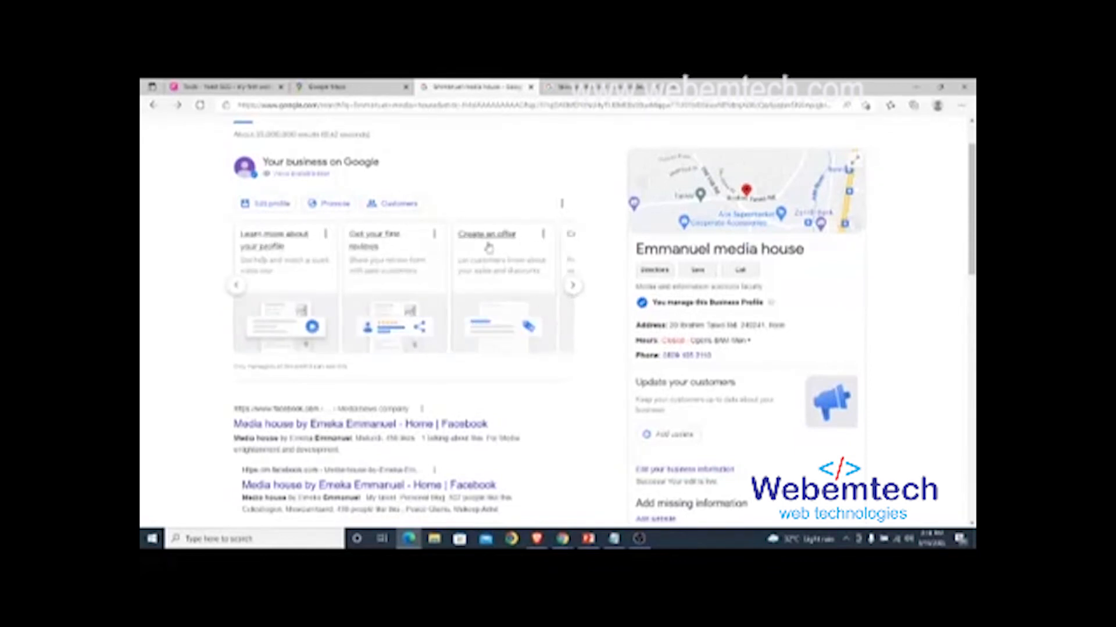
left_click(573, 285)
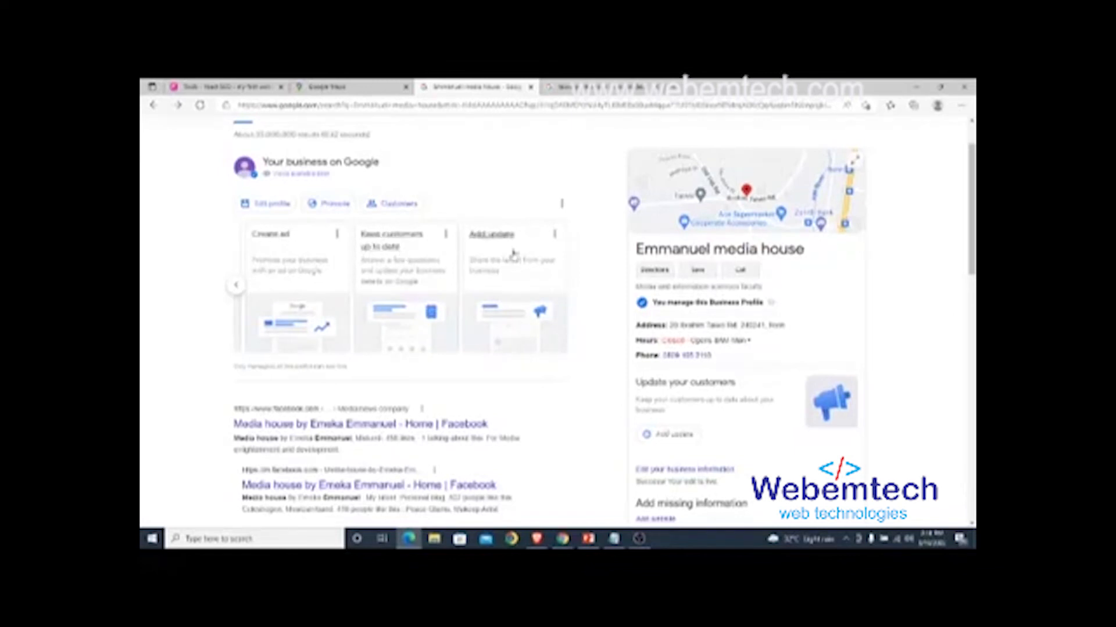
left_click(558, 244)
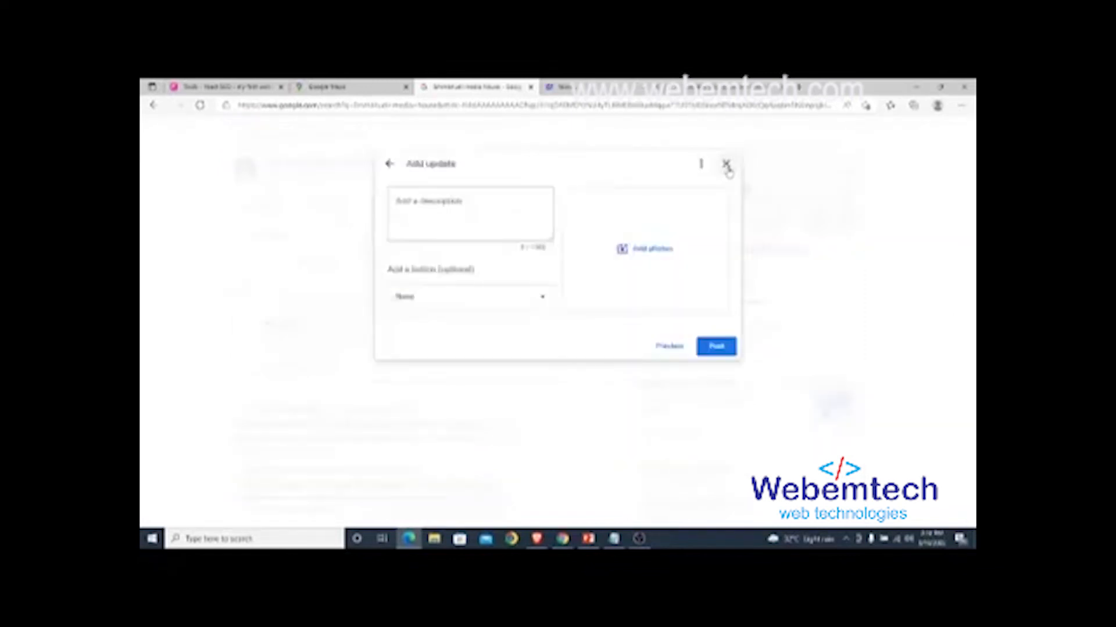
left_click(727, 169)
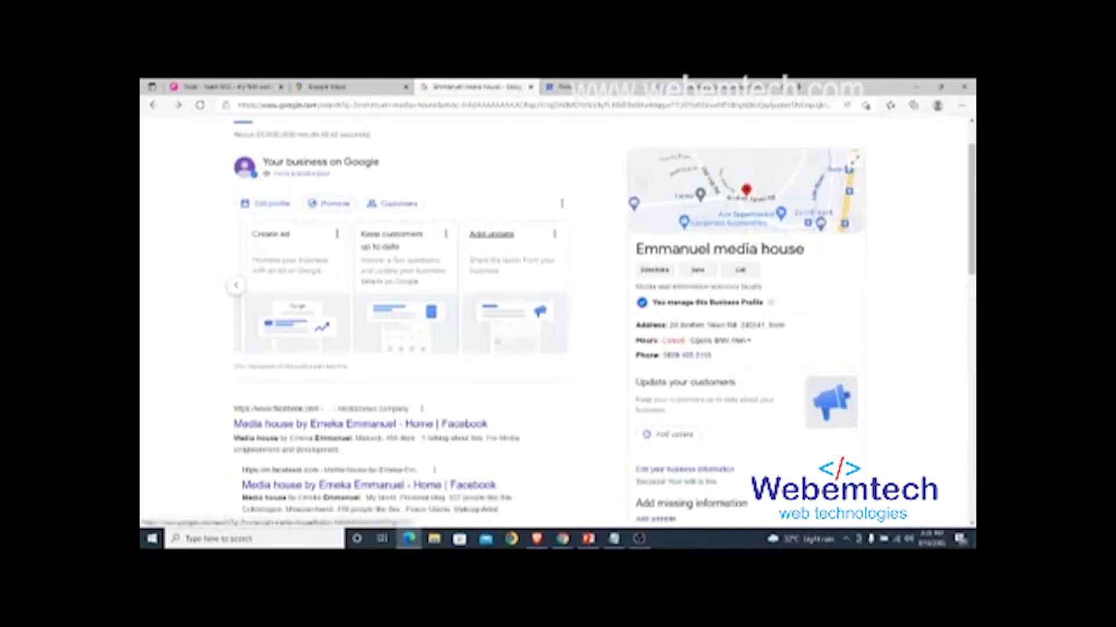
scroll(764, 250, "up", 1)
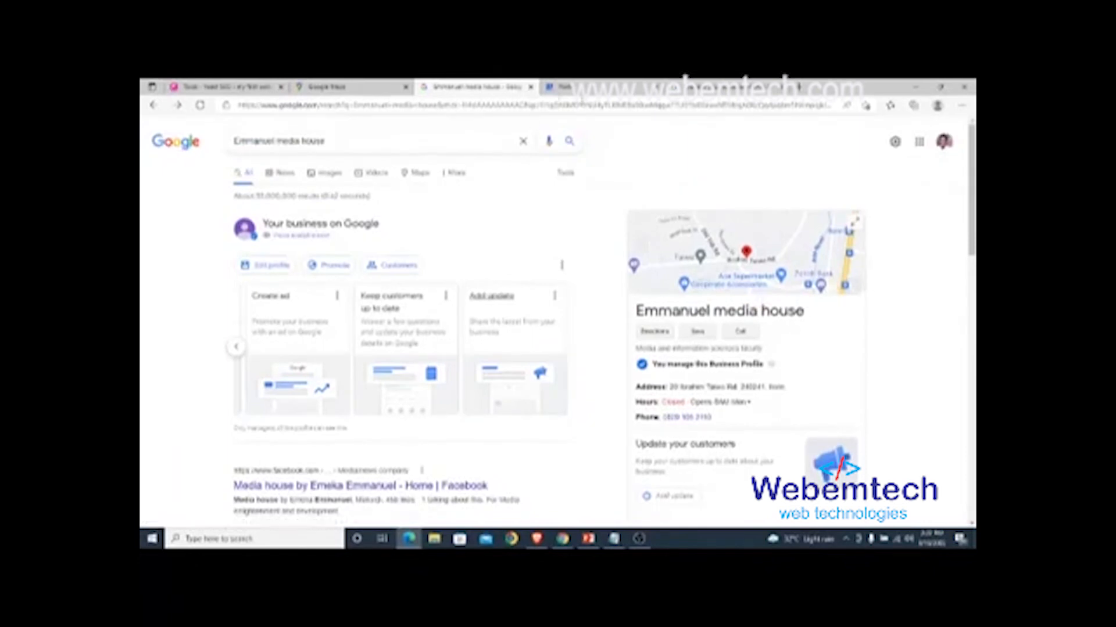
left_click(628, 87)
Load business.google.com and search for mighty demolex publishers
left_click(562, 104)
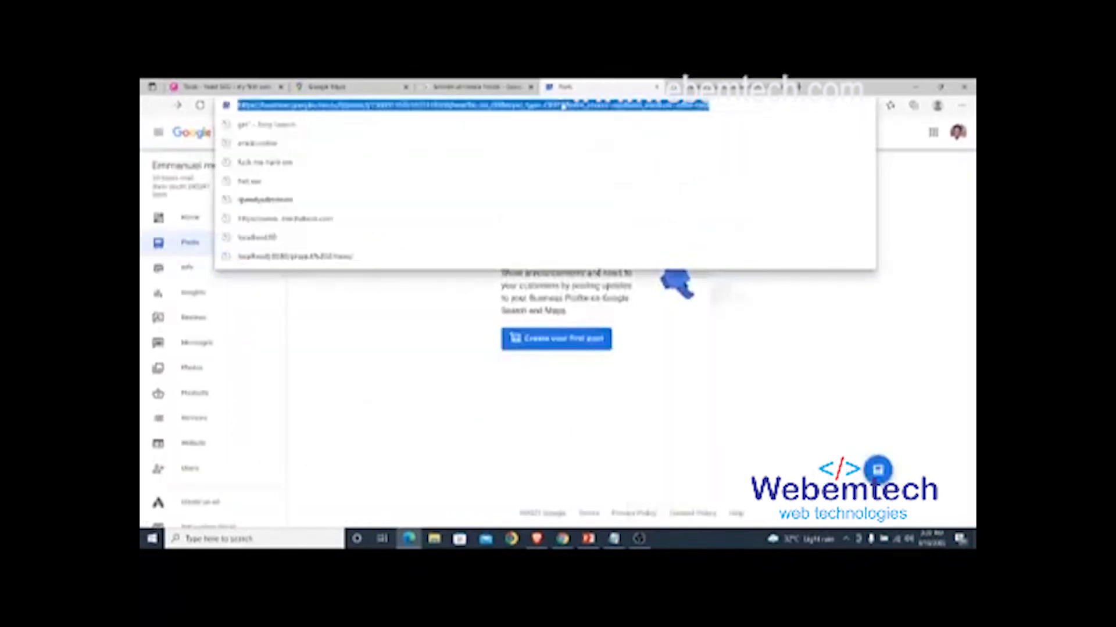
type("business.google.com")
key("Return")
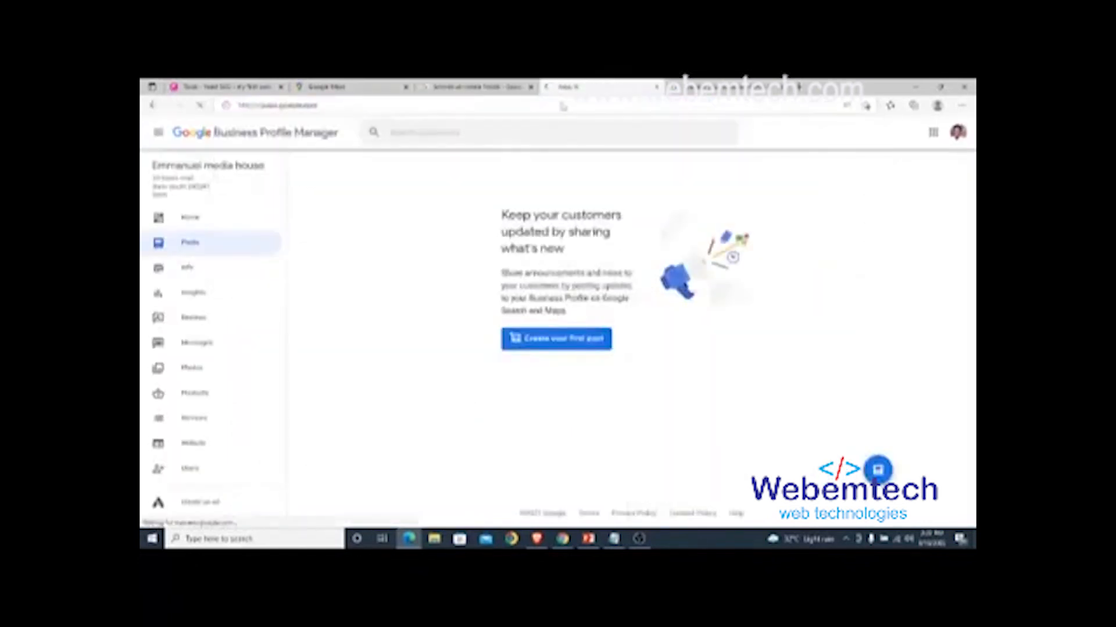
type("mig")
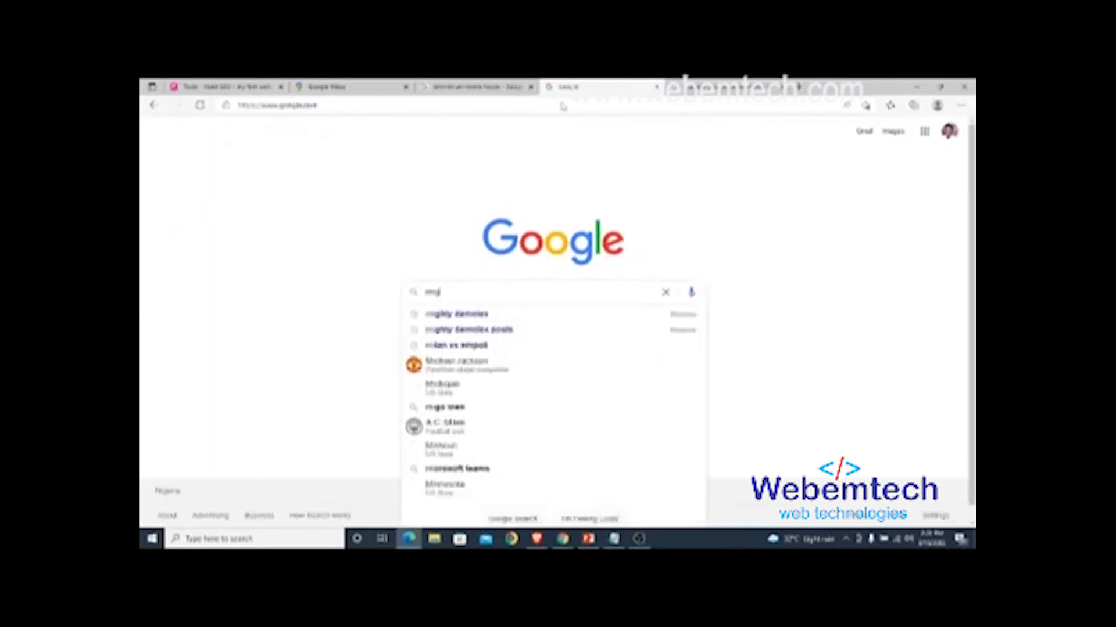
type("hty demolex publishers")
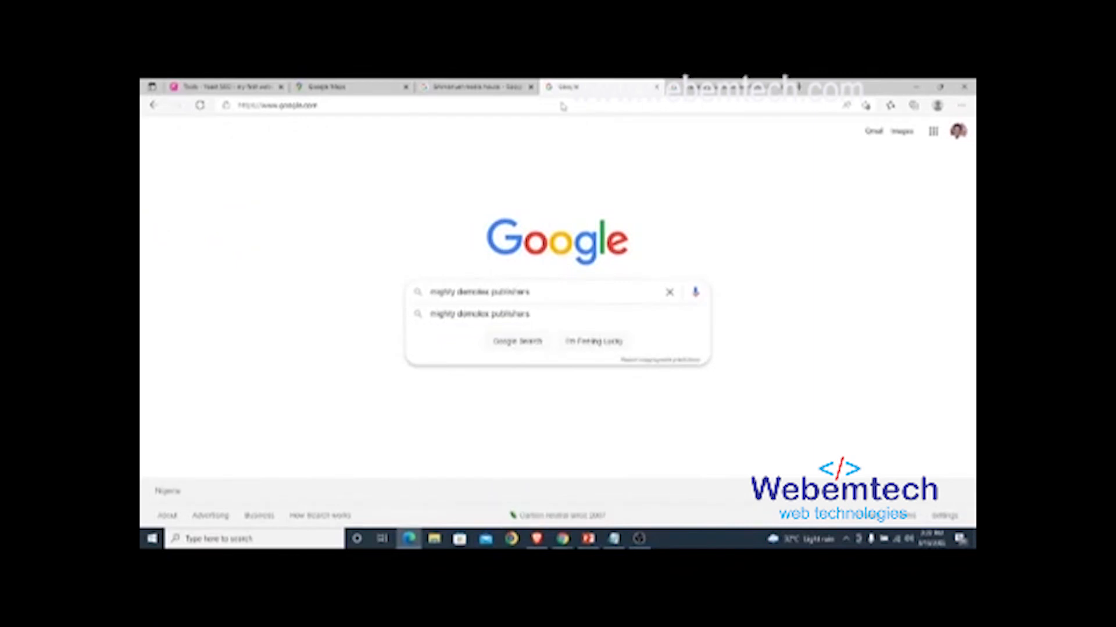
key("Return")
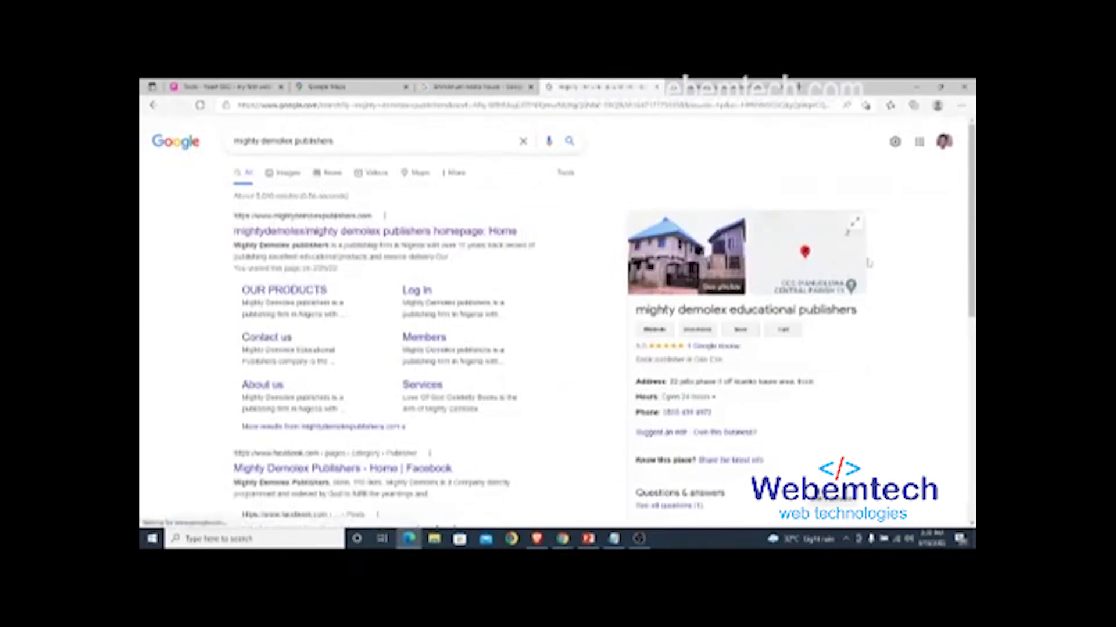
Visit mighty demolex publishers' website from its profile, then return to the results
scroll(734, 331, "down", 2)
scroll(735, 332, "up", 2)
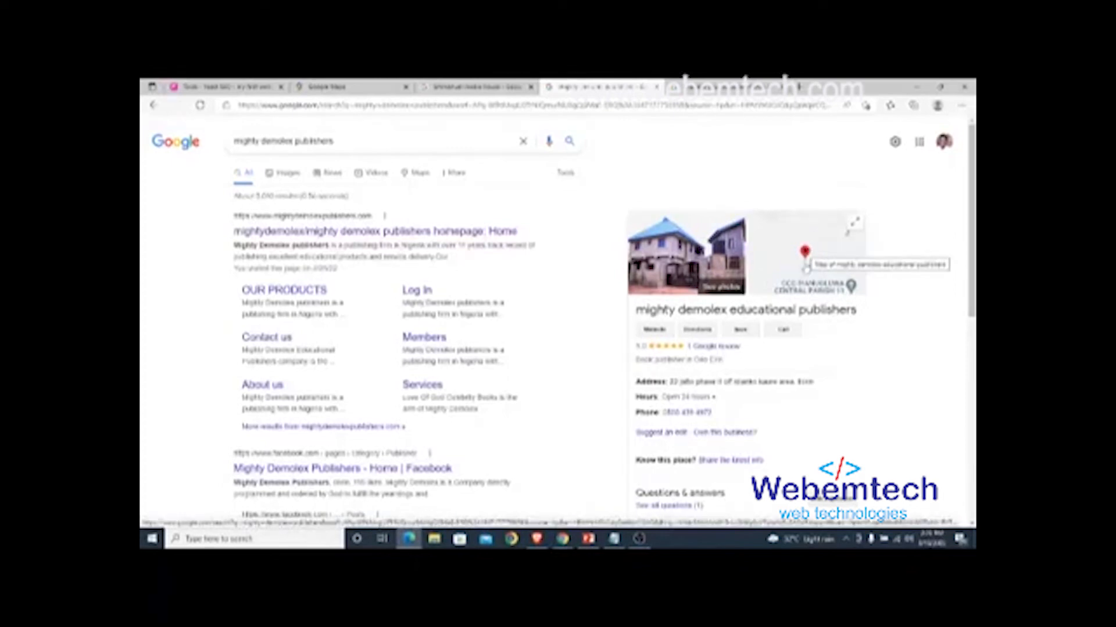
scroll(894, 295, "down", 1)
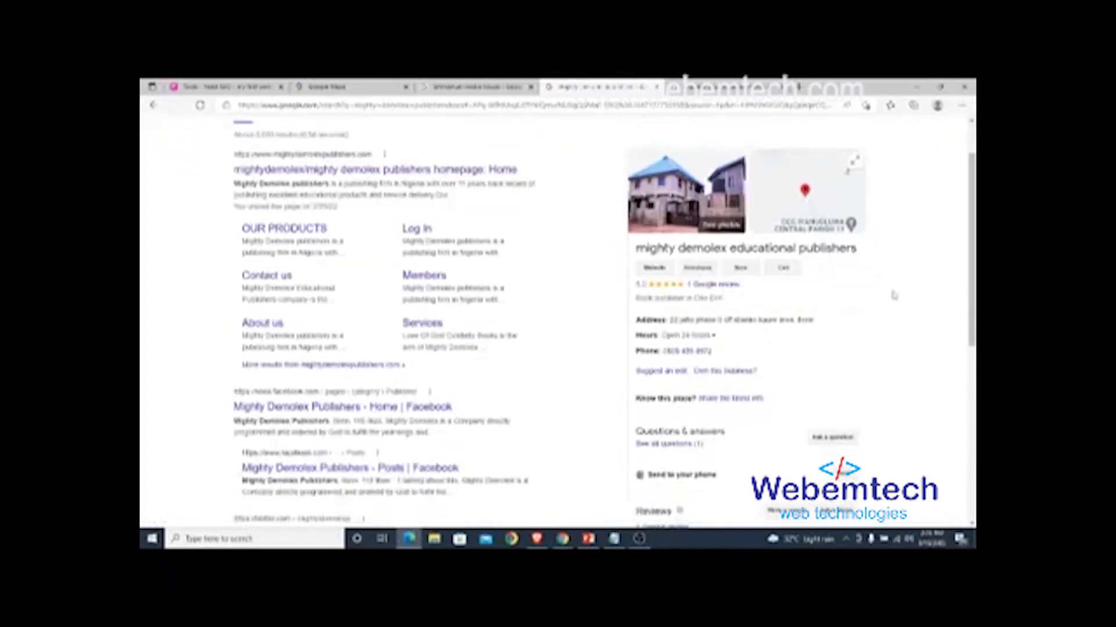
scroll(767, 319, "down", 1)
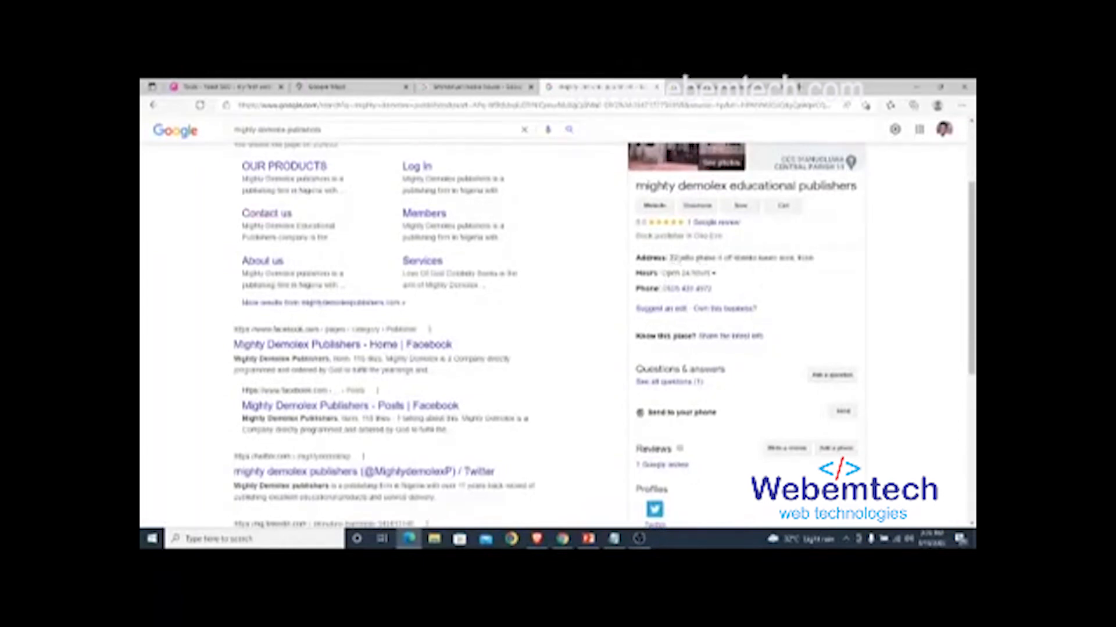
scroll(694, 357, "down", 2)
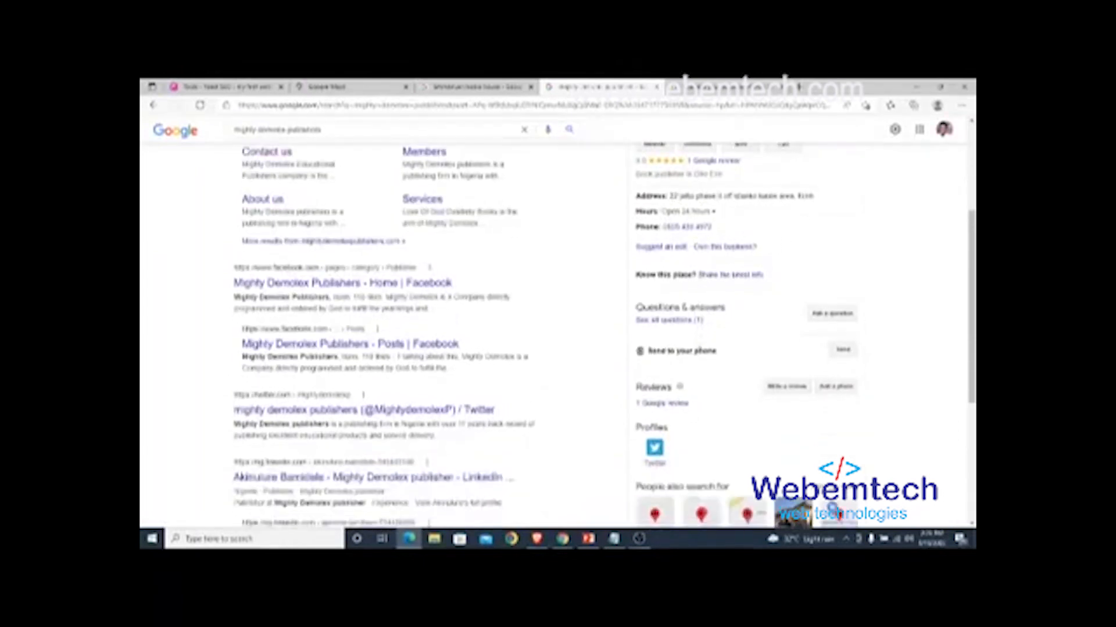
scroll(680, 300, "up", 2)
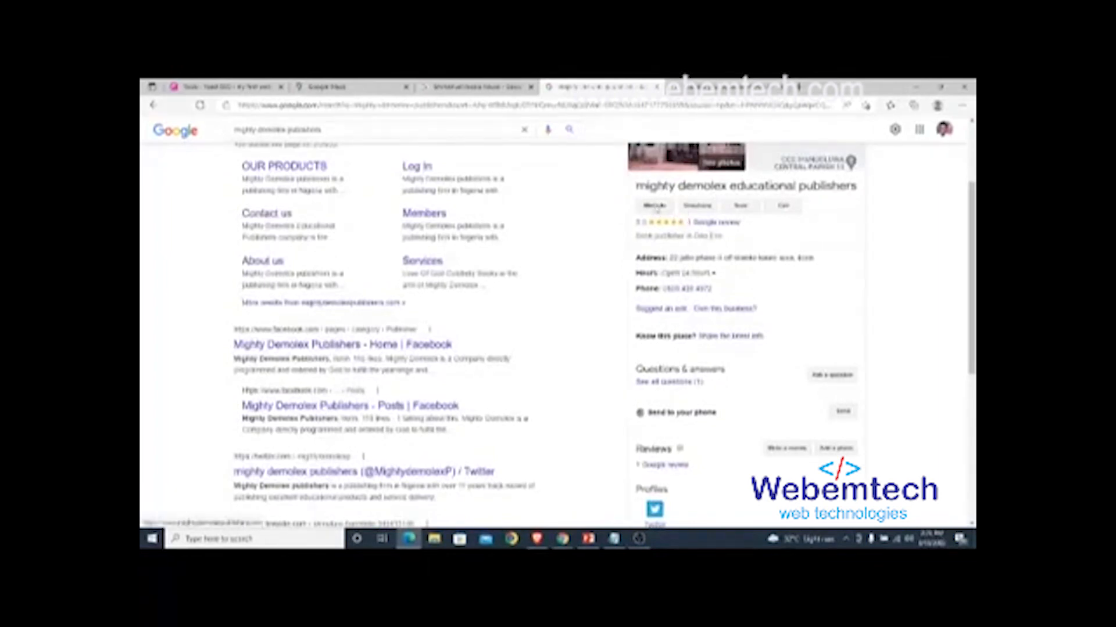
left_click(654, 206)
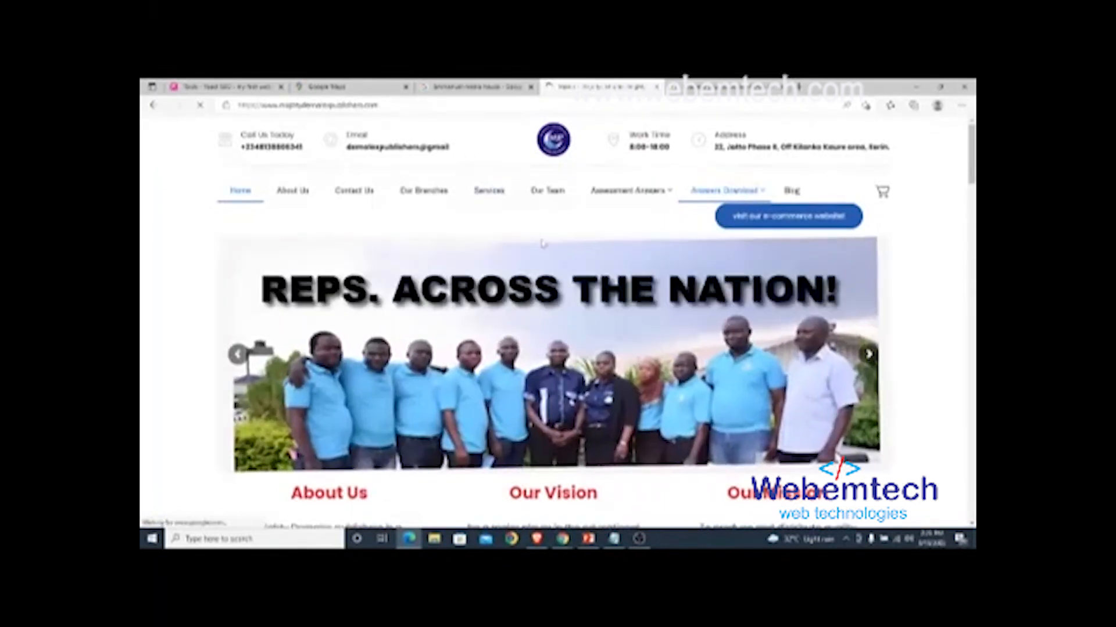
scroll(549, 239, "down", 8)
scroll(548, 240, "up", 10)
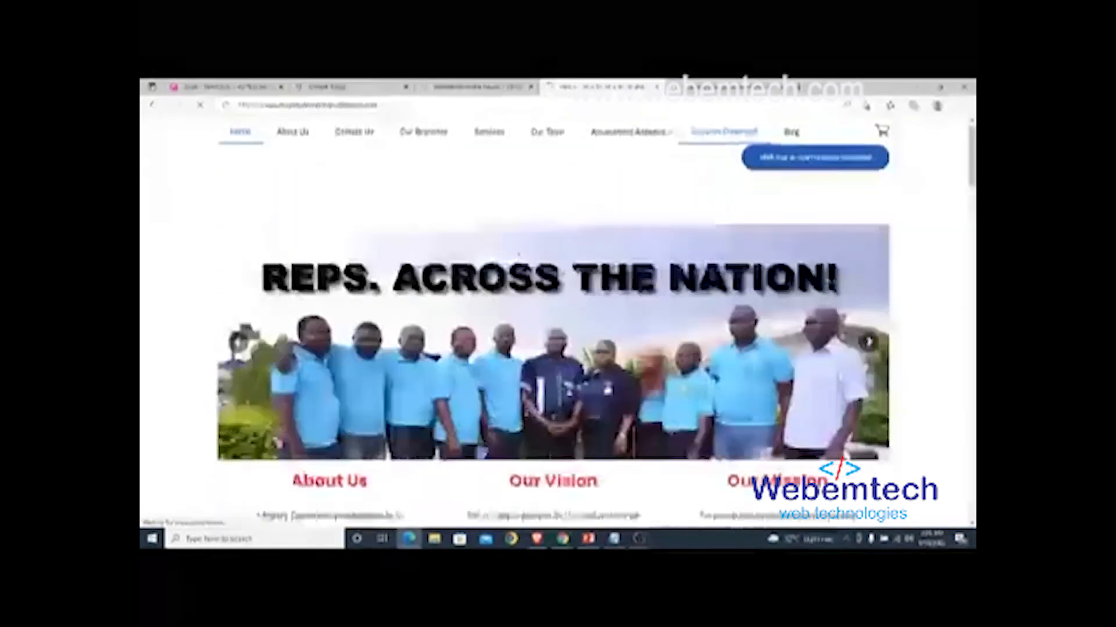
scroll(220, 201, "down", 1)
scroll(220, 200, "down", 15)
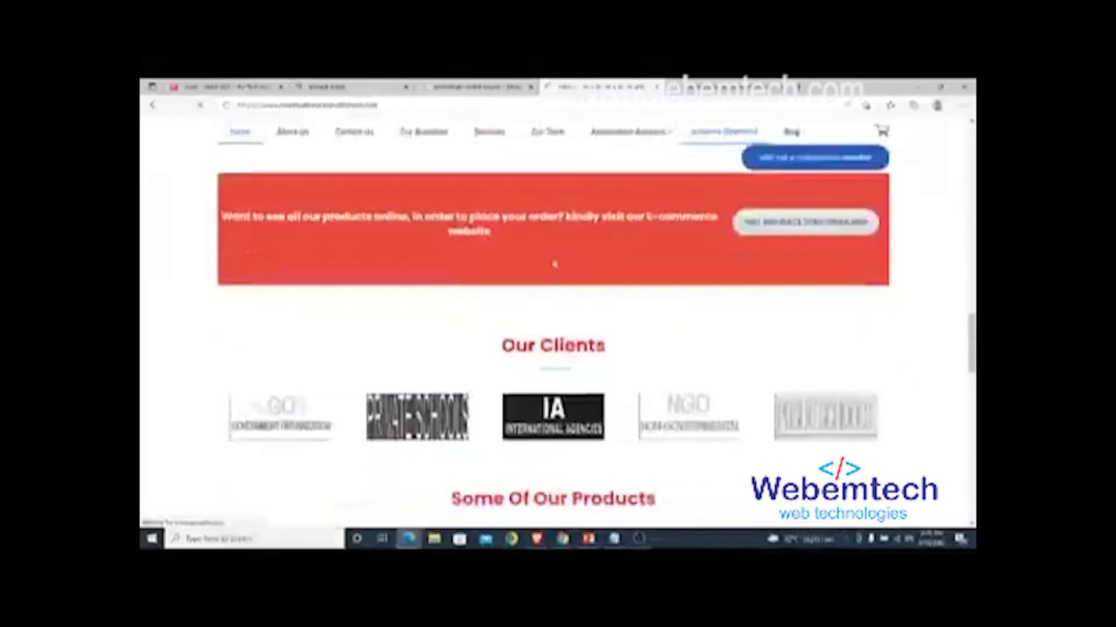
scroll(550, 348, "up", 15)
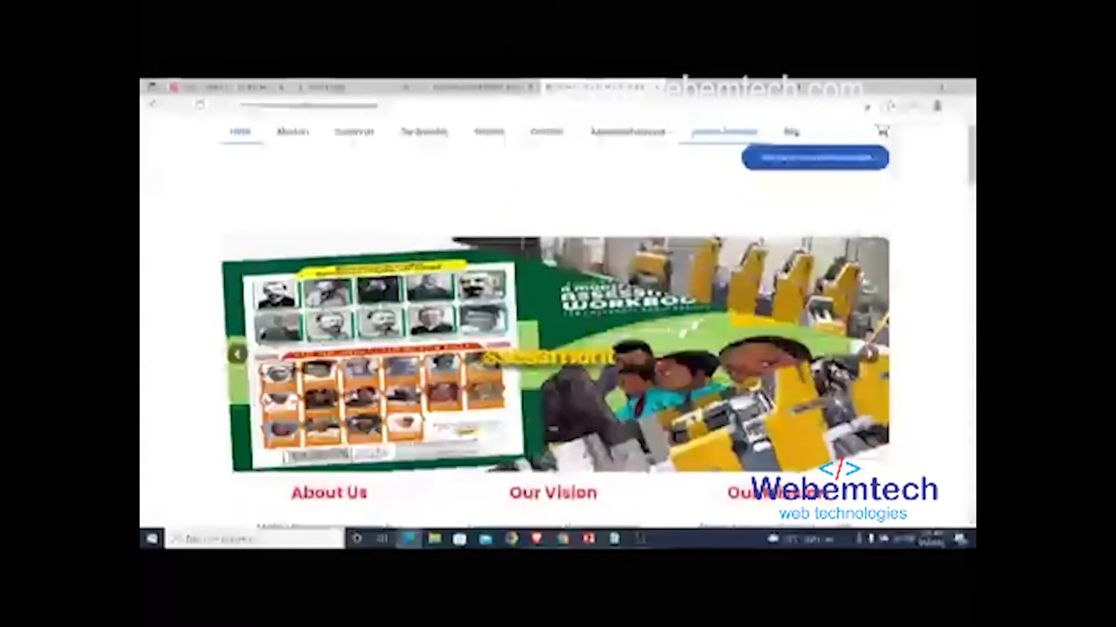
key("alt+Left")
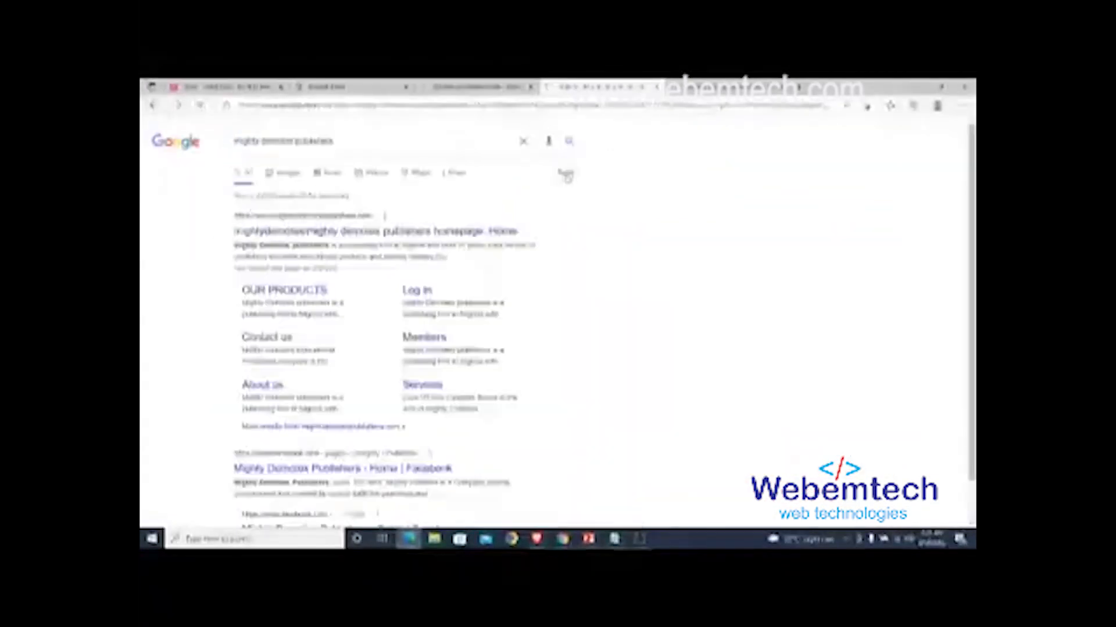
Open the publisher's directions in a new tab and browse its profile panel
scroll(568, 179, "down", 2)
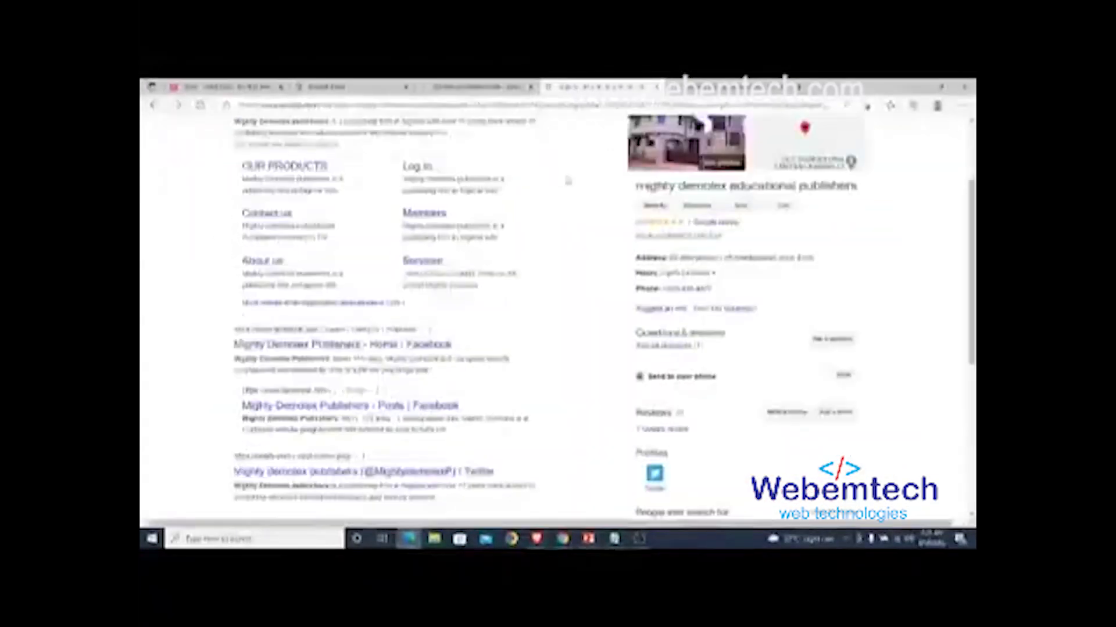
right_click(699, 210)
left_click(737, 214)
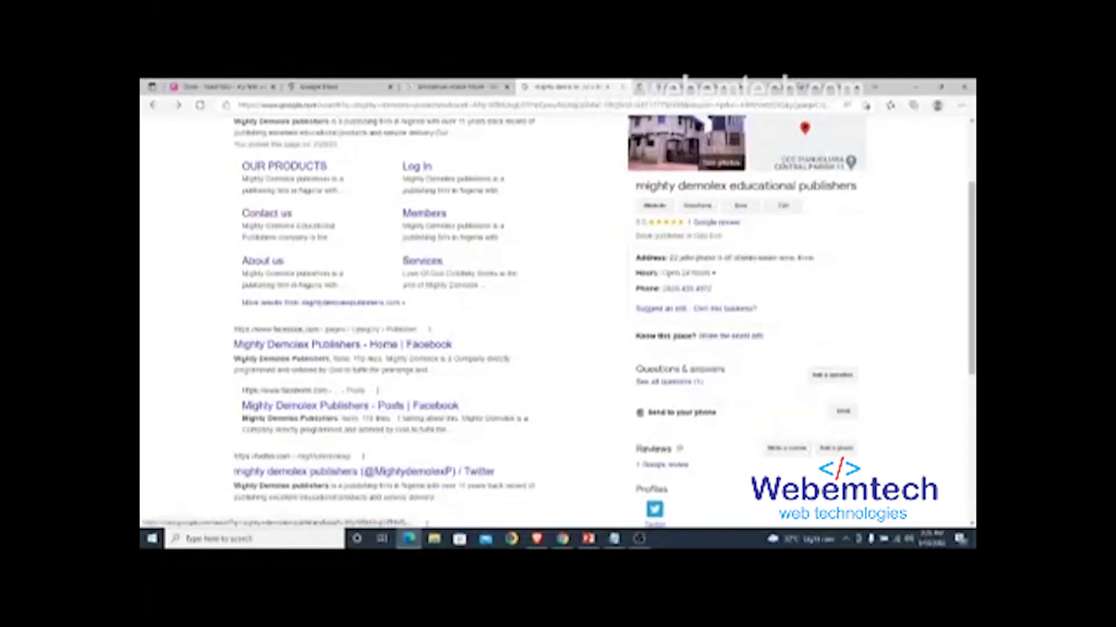
scroll(697, 228, "up", 2)
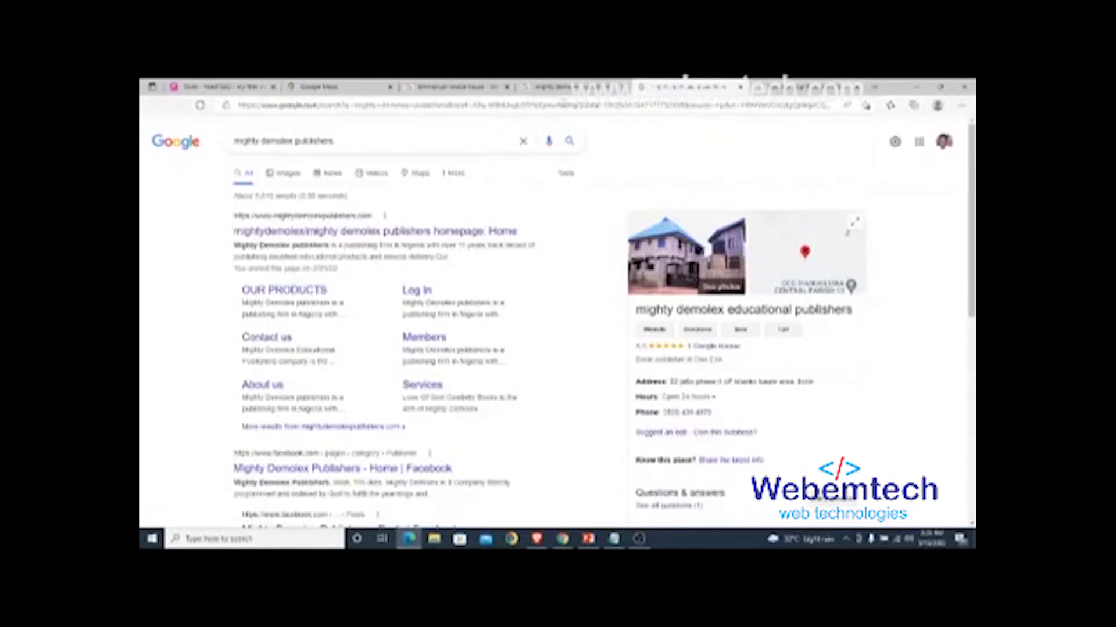
scroll(575, 135, "down", 2)
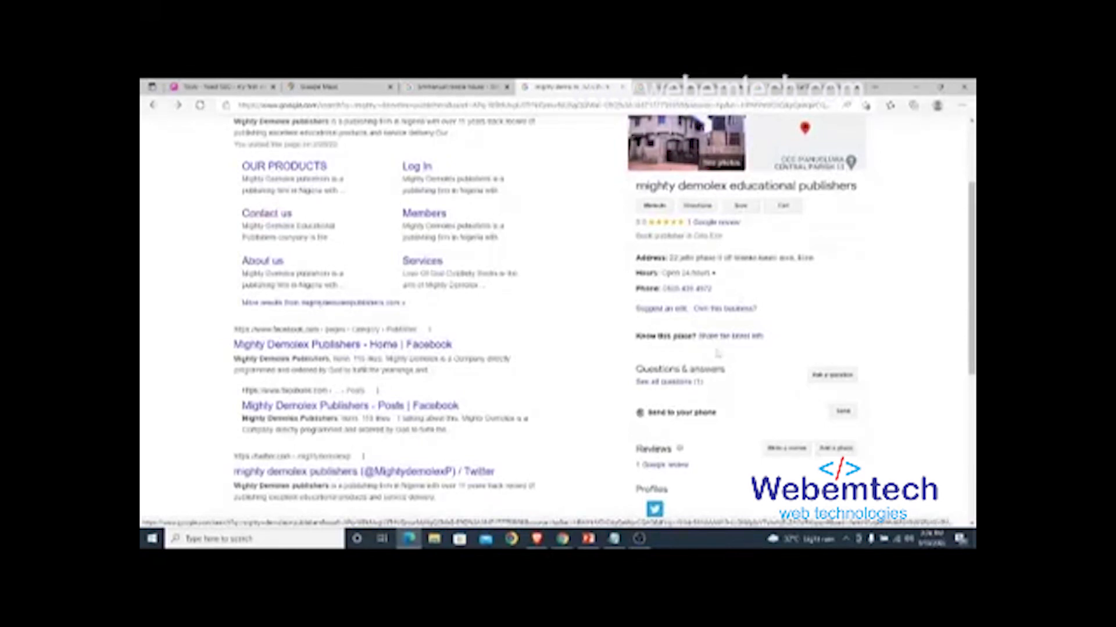
scroll(790, 279, "down", 1)
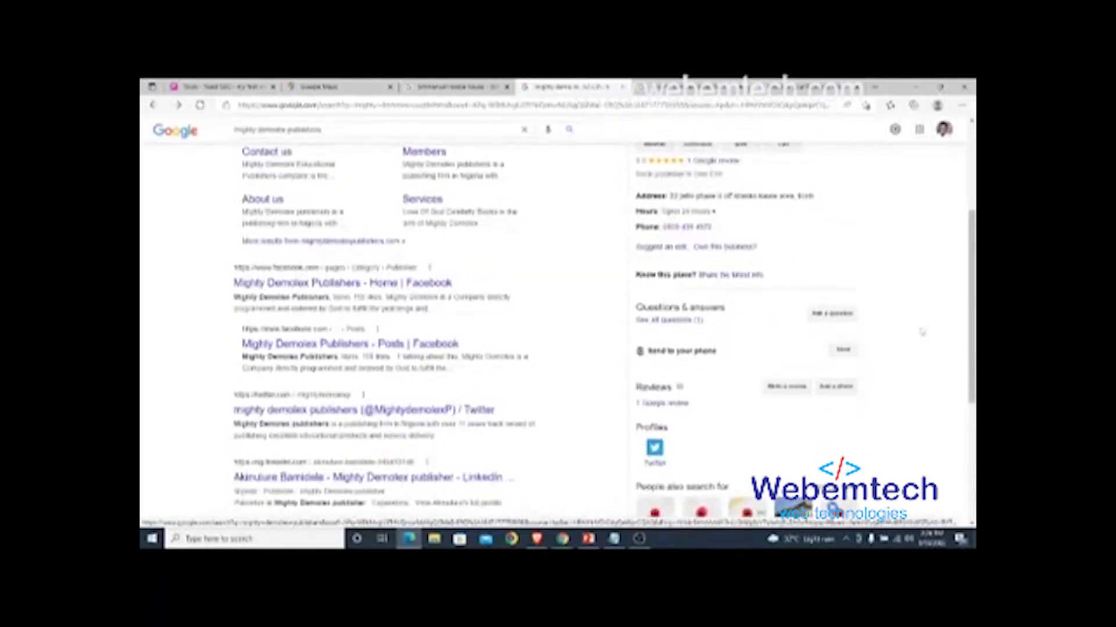
scroll(832, 309, "down", 3)
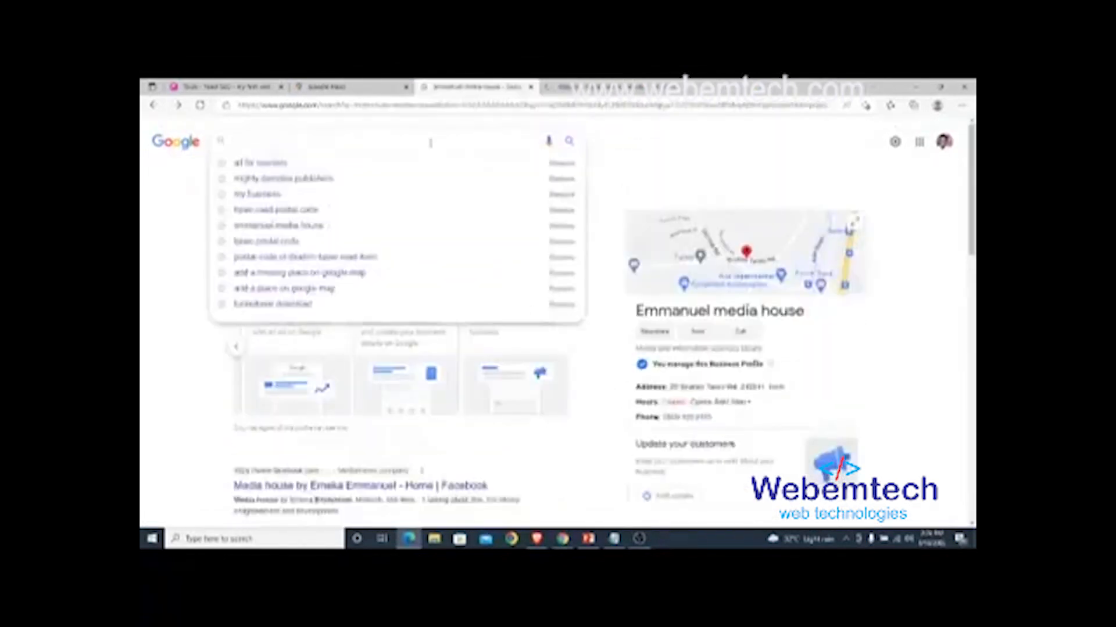
Search Google for 'al for learners' to bring up its business profile panel
key("BackSpace")
key("BackSpace")
type("al for learners")
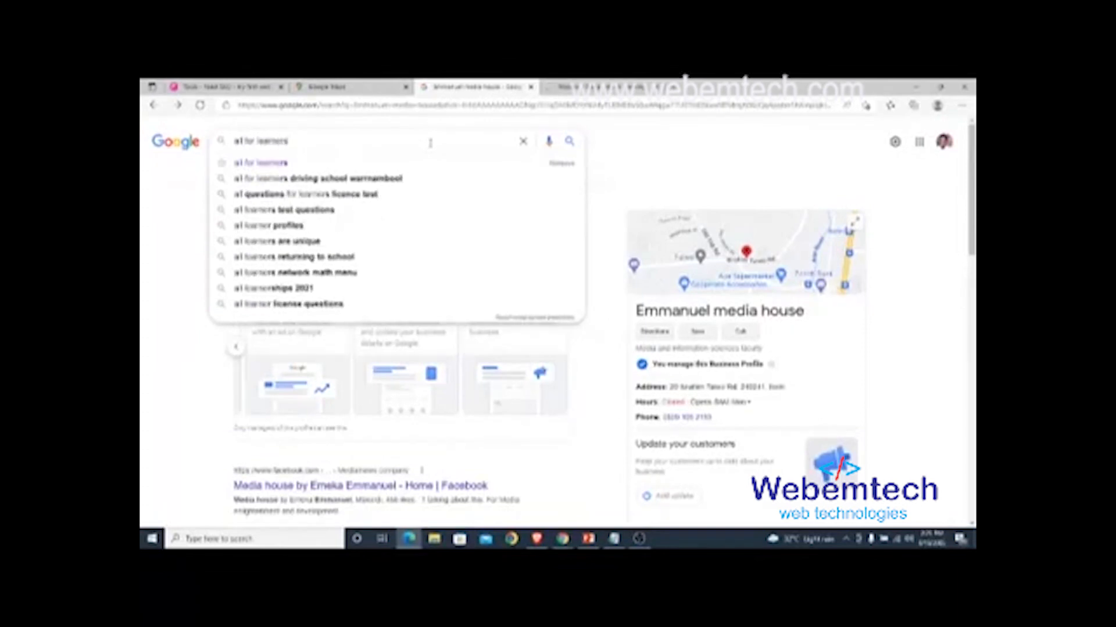
key("Return")
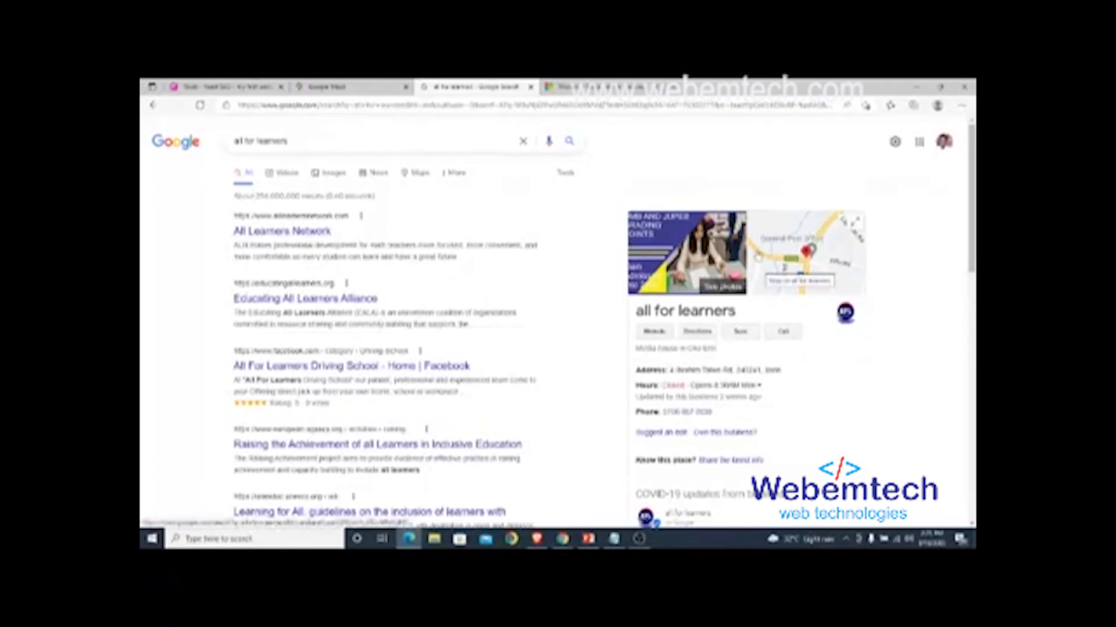
scroll(717, 346, "down", 1)
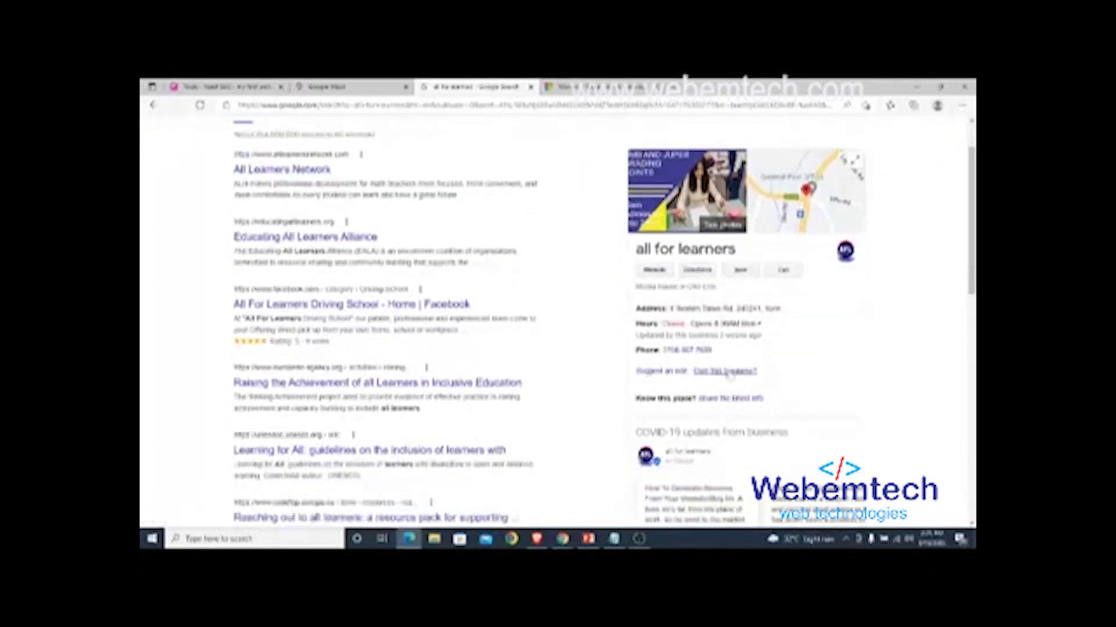
Open the business's website in a new tab and look through it
right_click(654, 271)
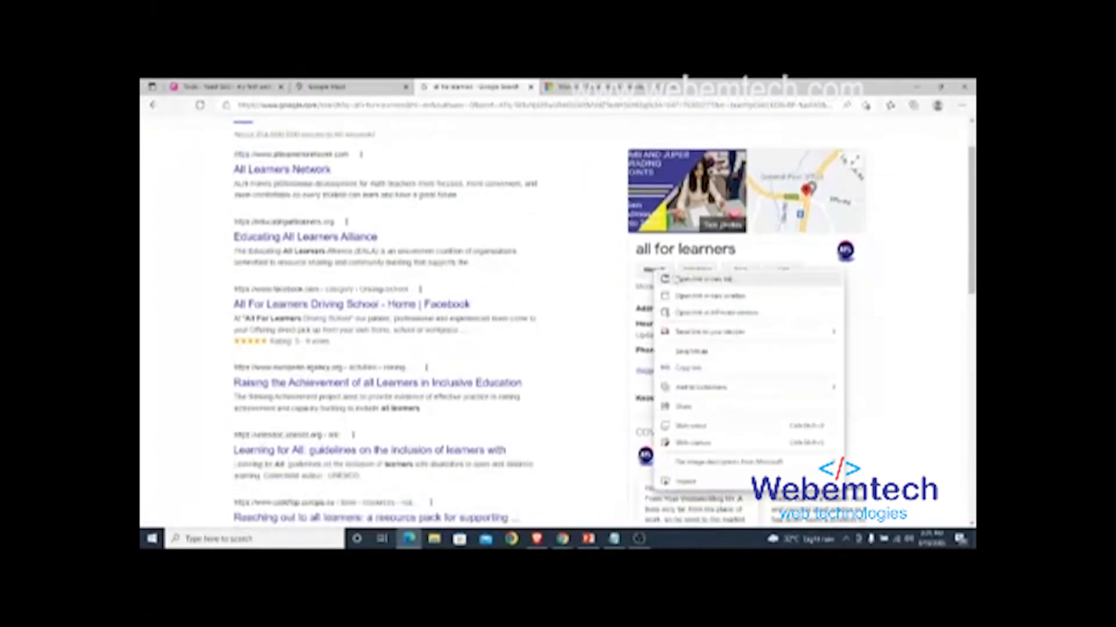
left_click(679, 280)
left_click(602, 87)
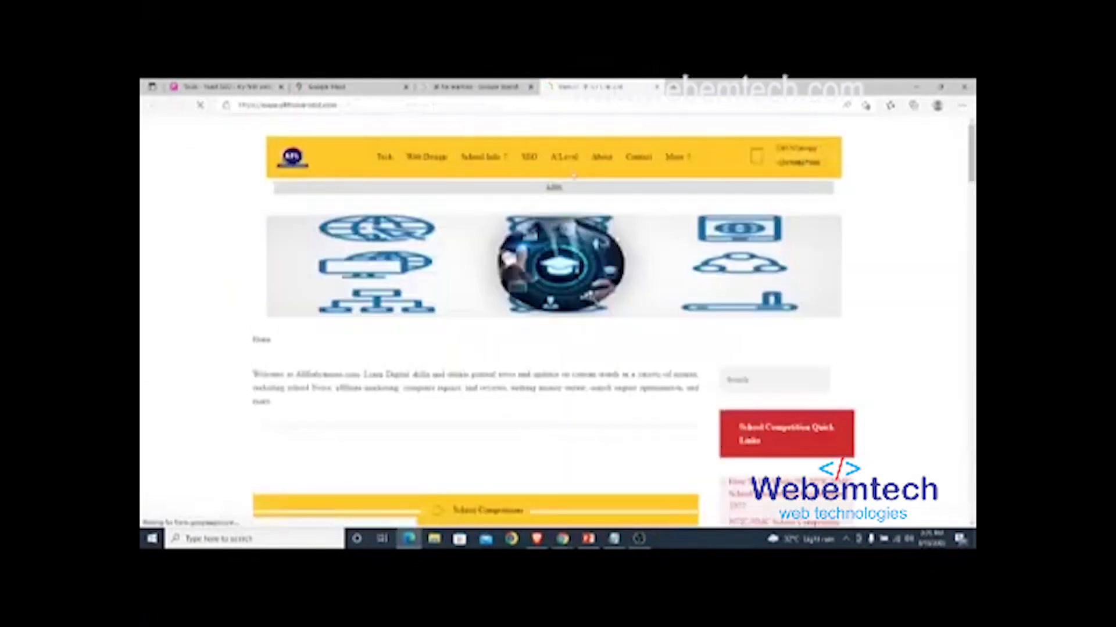
scroll(620, 241, "down", 13)
scroll(620, 243, "up", 12)
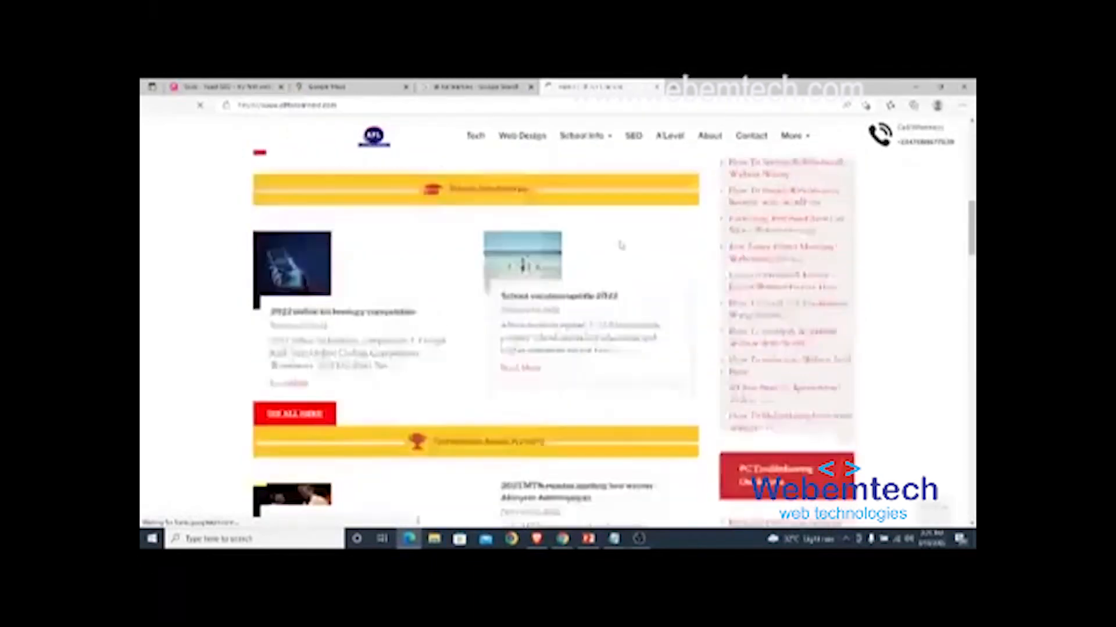
scroll(621, 244, "up", 1)
Back on the search results, advance to the next COVID-19 update post
left_click(480, 88)
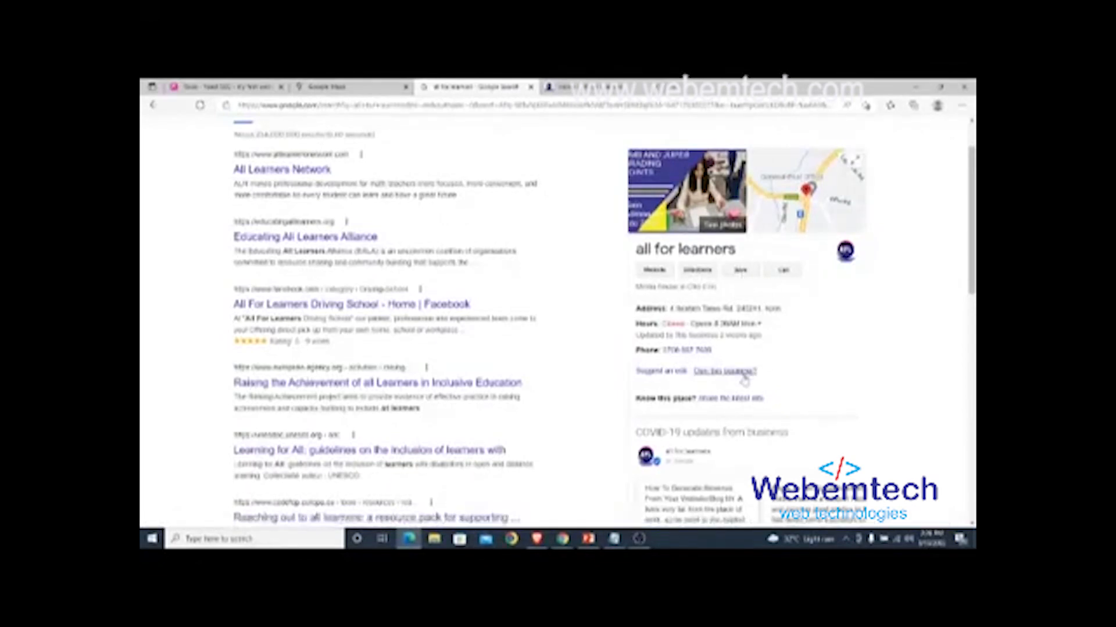
scroll(776, 355, "down", 2)
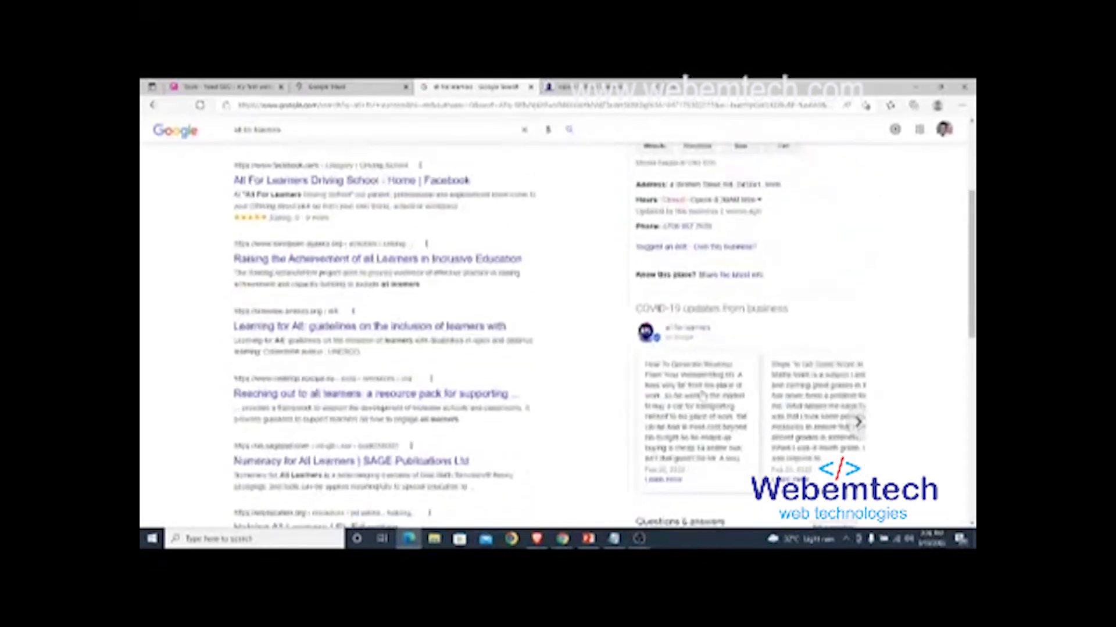
scroll(697, 387, "down", 1)
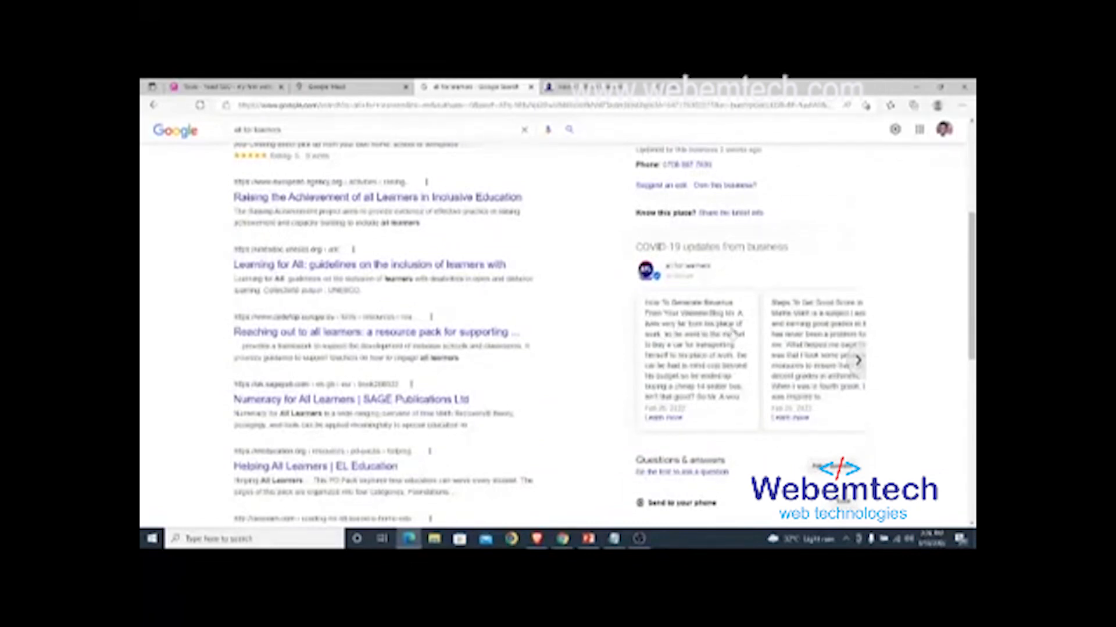
left_click(858, 362)
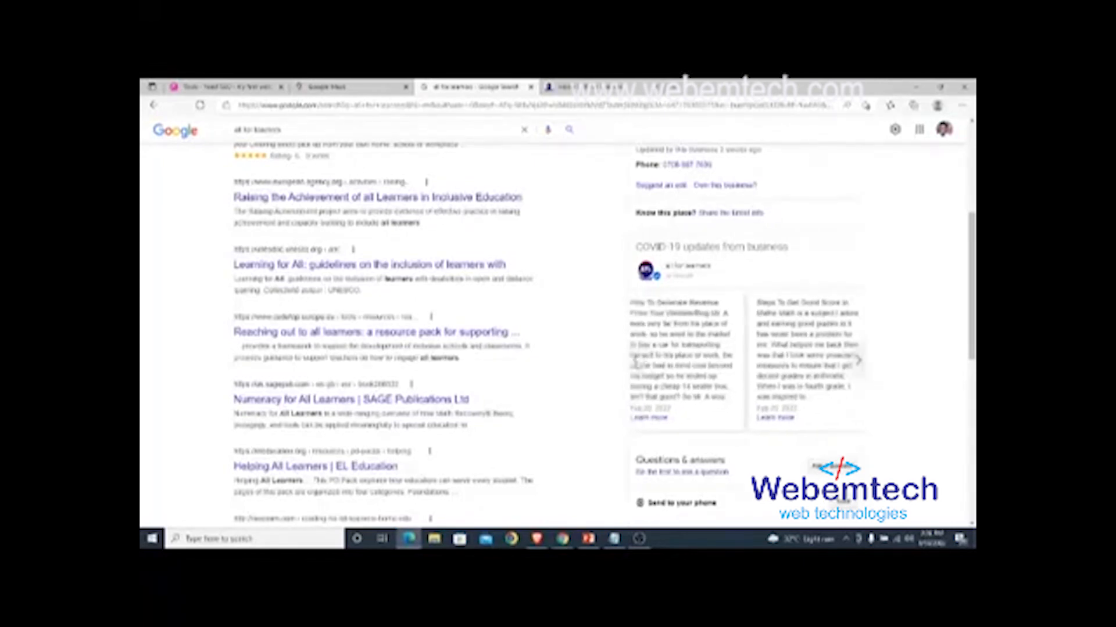